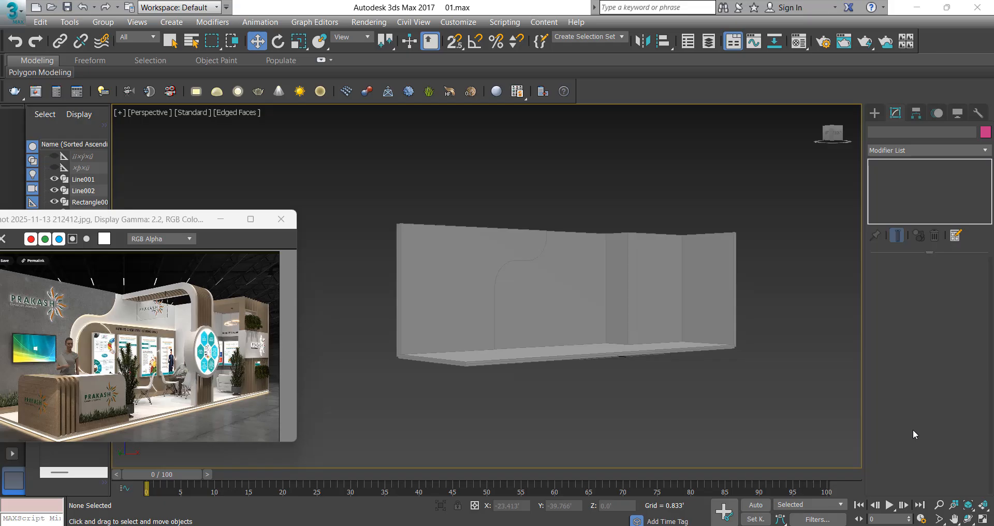
Inspect the booth model's walls, curved panel, corner enclosure and floor from several angles.
{"action": "scroll", "coordinate": [448, 269], "scroll_direction": "up", "scroll_amount": 2}
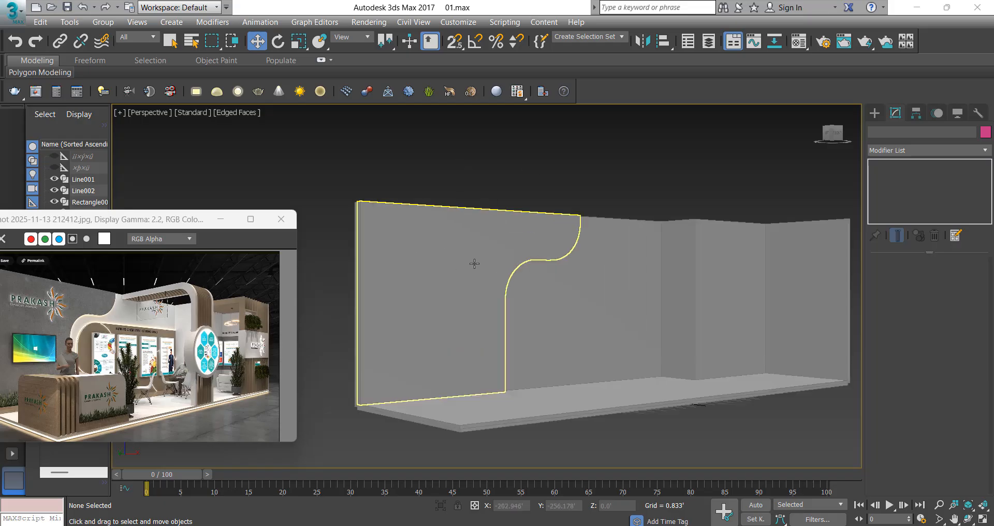
{"action": "scroll", "coordinate": [448, 240], "scroll_direction": "up", "scroll_amount": 3}
{"action": "middle_click_drag", "start_coordinate": [448, 240], "coordinate": [481, 363], "text": "alt"}
{"action": "left_click", "coordinate": [455, 252]}
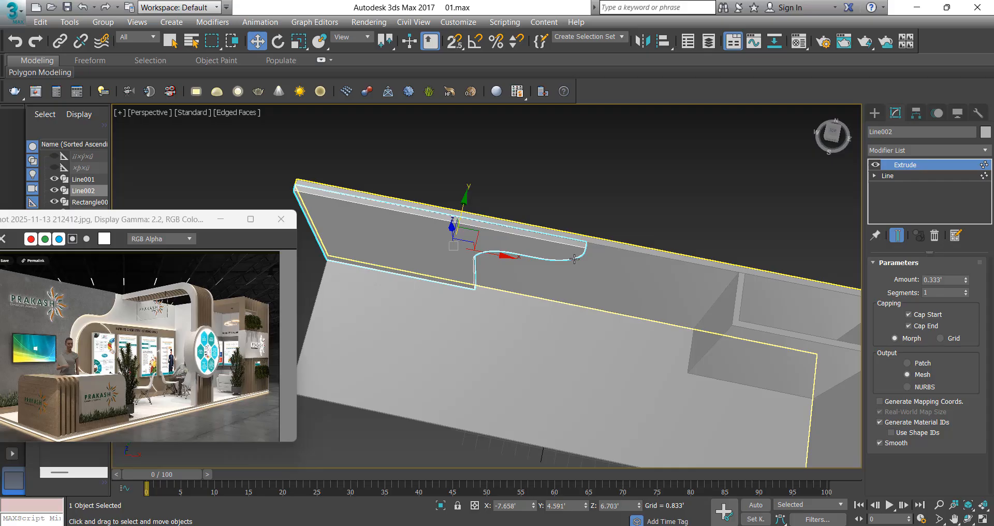
{"action": "left_click", "coordinate": [611, 269], "text": "ctrl"}
{"action": "scroll", "coordinate": [611, 269], "scroll_direction": "down", "scroll_amount": 2}
{"action": "left_click", "coordinate": [720, 319]}
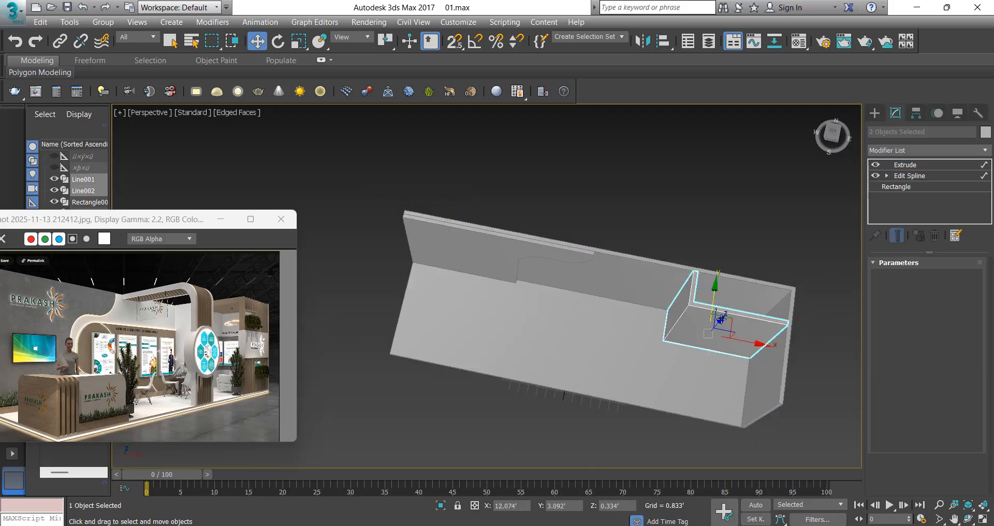
{"action": "left_click", "coordinate": [601, 358]}
{"action": "scroll", "coordinate": [483, 393], "scroll_direction": "down", "scroll_amount": 1}
{"action": "middle_click_drag", "start_coordinate": [483, 392], "coordinate": [514, 440], "text": "alt"}
{"action": "left_click", "coordinate": [513, 440]}
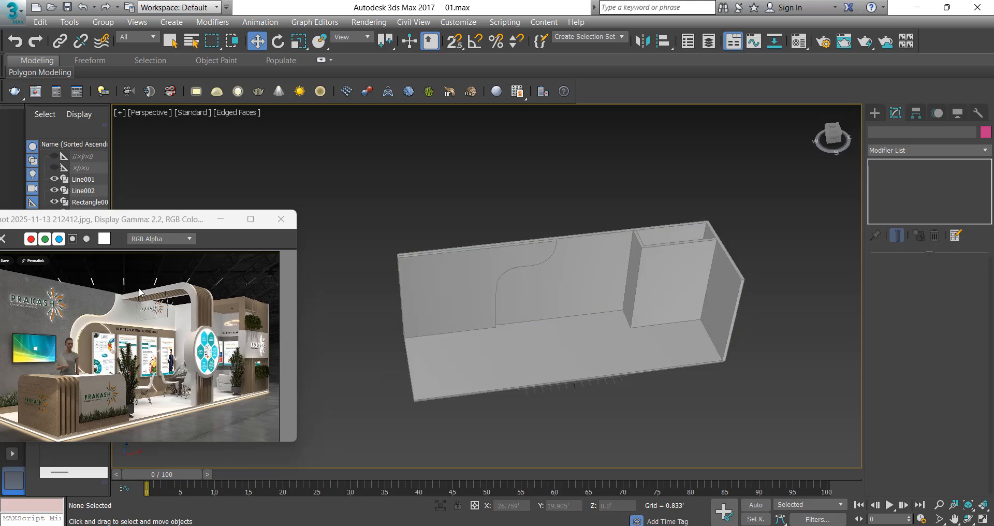
Examine the overhead arch and its round sign column in the enlarged reference render.
{"action": "scroll", "coordinate": [142, 293], "scroll_direction": "up", "scroll_amount": 2}
{"action": "scroll", "coordinate": [115, 300], "scroll_direction": "down", "scroll_amount": 2}
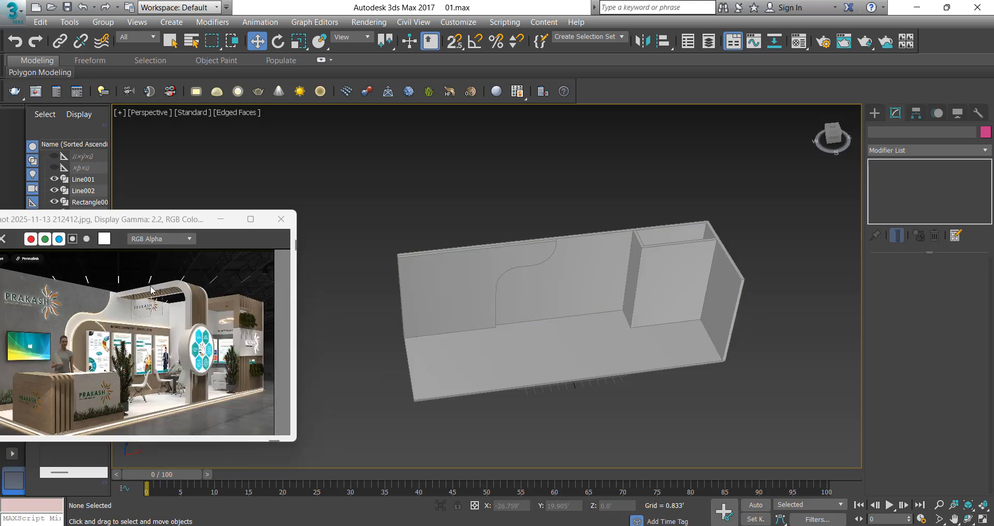
{"action": "double_click", "coordinate": [90, 219]}
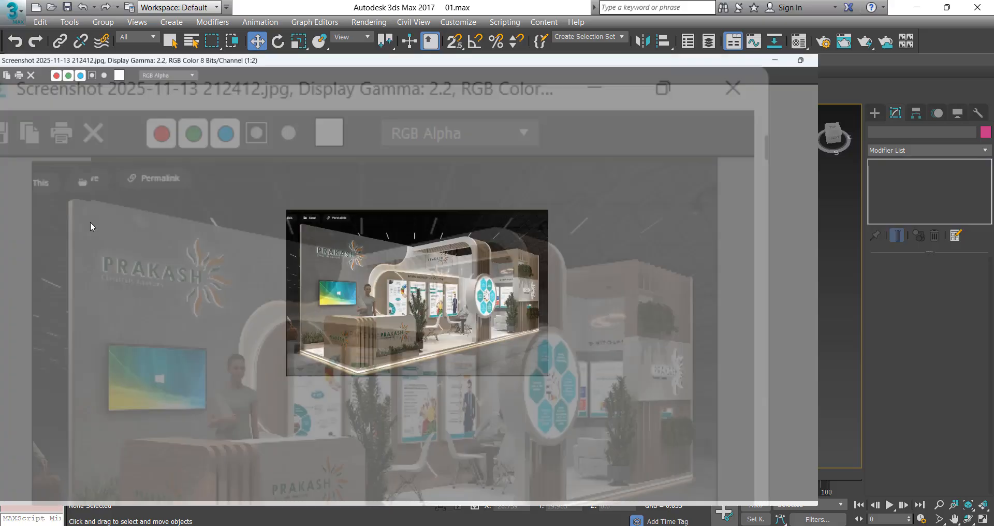
{"action": "scroll", "coordinate": [589, 249], "scroll_direction": "up", "scroll_amount": 2}
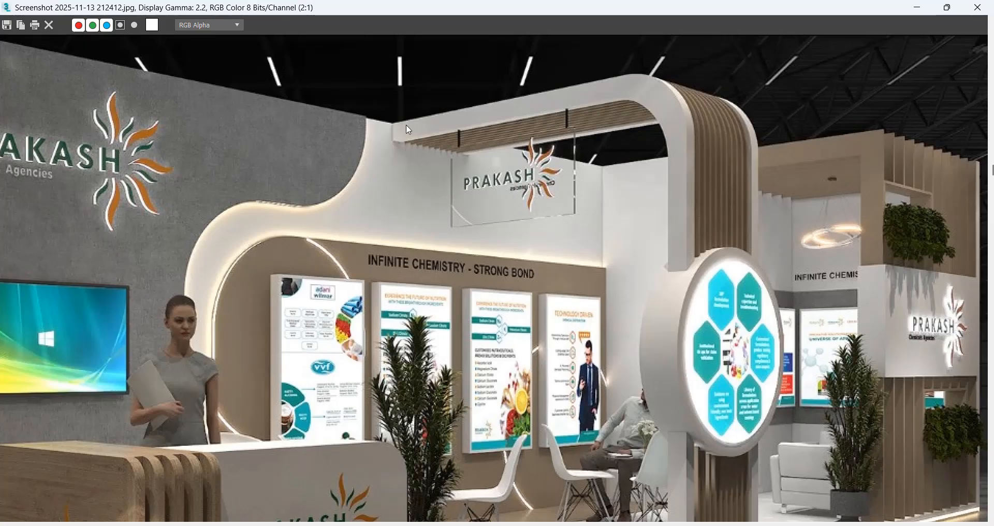
{"action": "scroll", "coordinate": [589, 249], "scroll_direction": "down", "scroll_amount": 2}
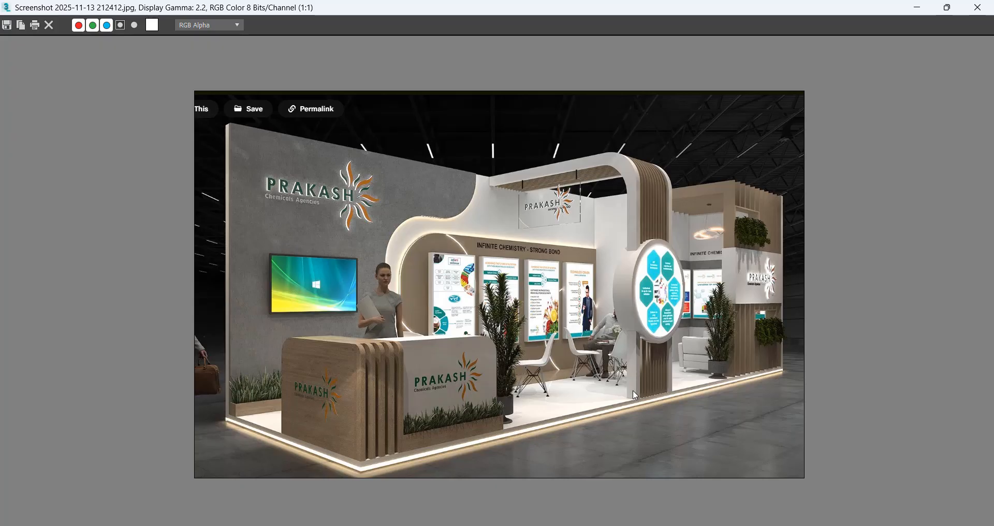
{"action": "double_click", "coordinate": [460, 3]}
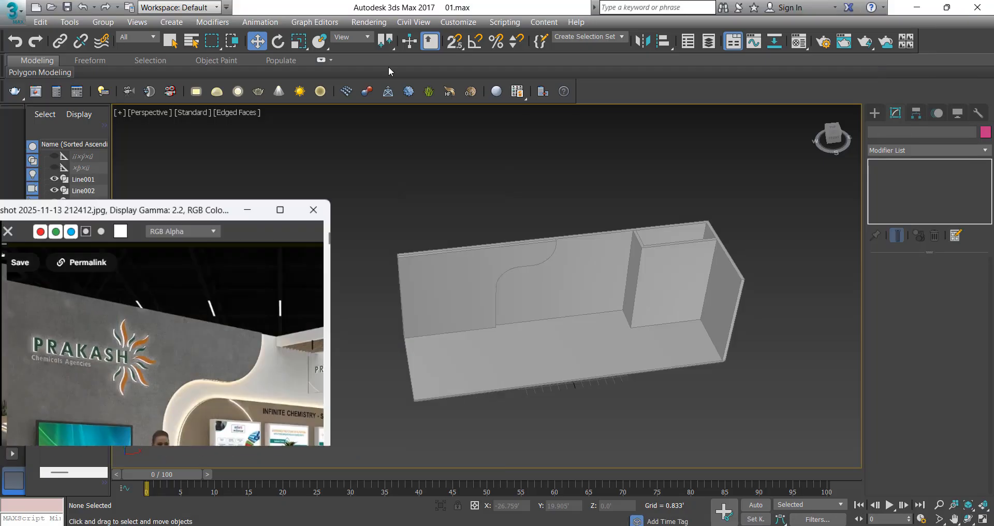
Show the whole booth in the Left view with the grid hidden.
{"action": "left_click", "coordinate": [684, 393]}
{"action": "key", "text": "ctrl+a"}
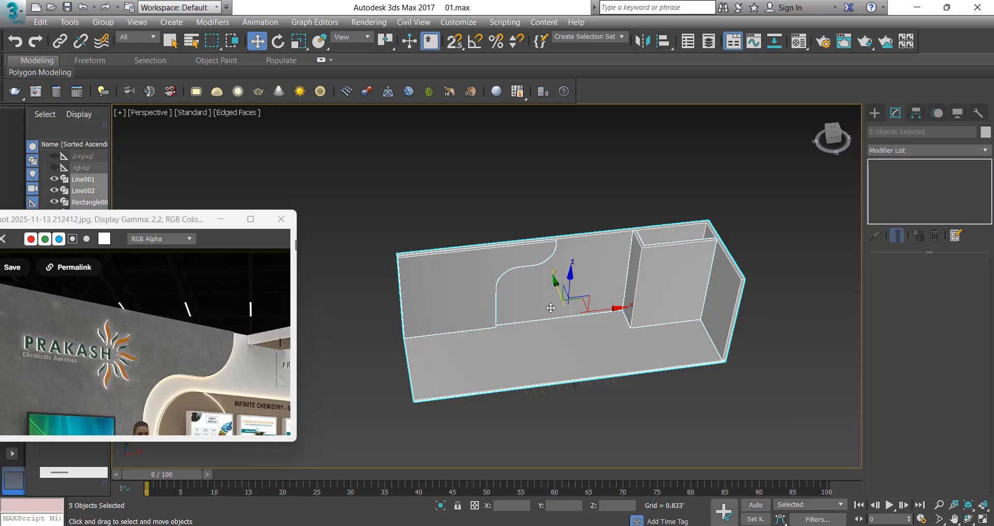
{"action": "key", "text": "f"}
{"action": "key", "text": "z"}
{"action": "scroll", "coordinate": [623, 281], "scroll_direction": "down", "scroll_amount": 3}
{"action": "key", "text": "l"}
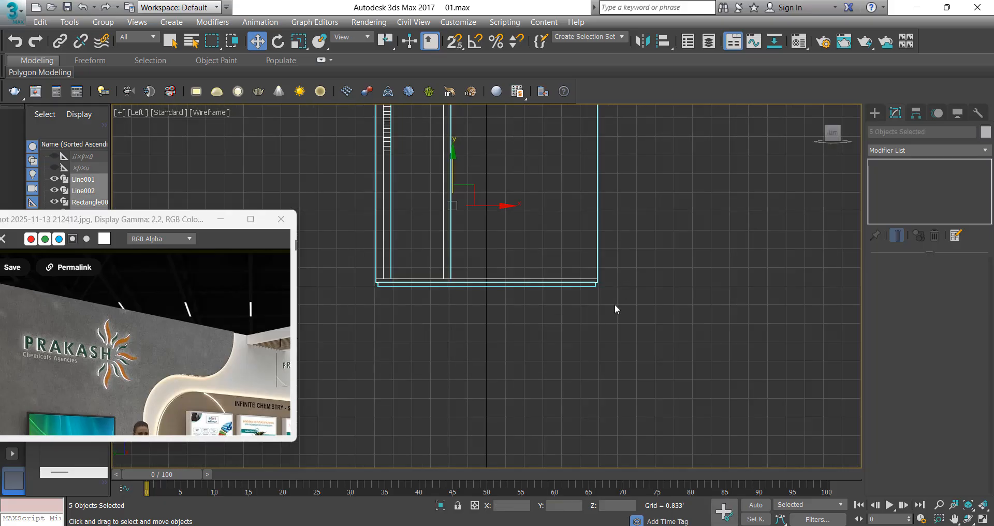
{"action": "middle_click_drag", "start_coordinate": [629, 251], "coordinate": [638, 364]}
{"action": "left_click", "coordinate": [630, 284]}
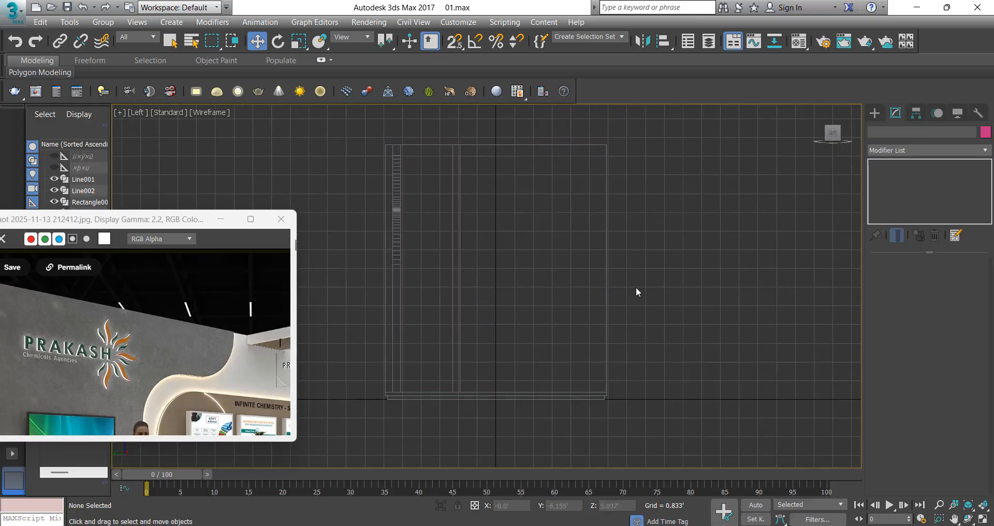
{"action": "key", "text": "g"}
{"action": "middle_click_drag", "start_coordinate": [416, 197], "coordinate": [417, 208]}
With snapping on, draw an open line from the back wall's top corner along the top to the front edge, then down to the floor.
{"action": "scroll", "coordinate": [179, 313], "scroll_direction": "down", "scroll_amount": 1}
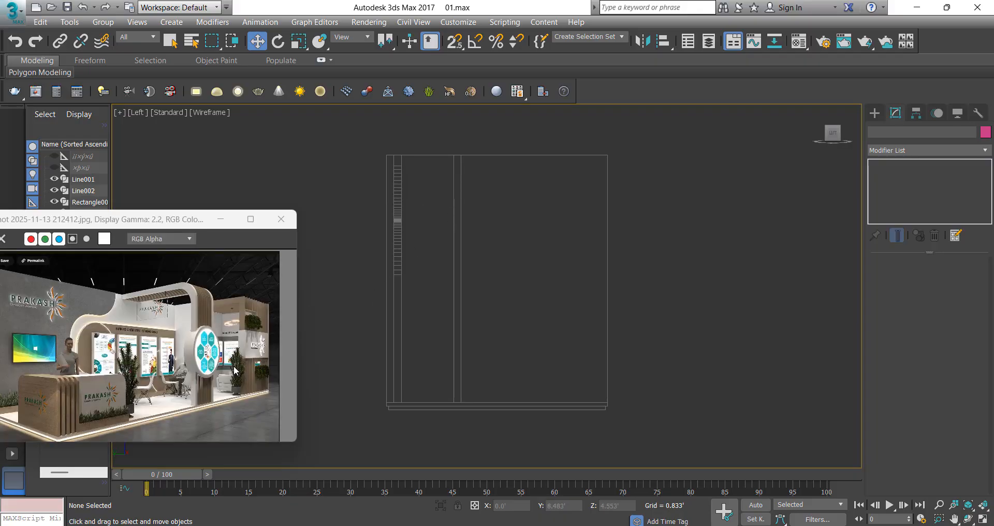
{"action": "scroll", "coordinate": [233, 369], "scroll_direction": "up", "scroll_amount": 1}
{"action": "middle_click_drag", "start_coordinate": [117, 271], "coordinate": [157, 331]}
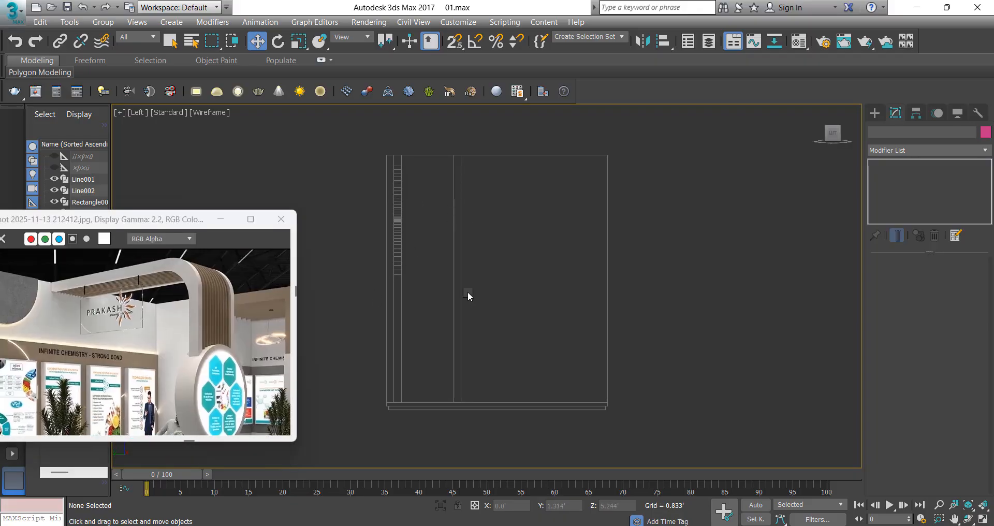
{"action": "right_click", "coordinate": [466, 289], "text": "ctrl"}
{"action": "left_click", "coordinate": [477, 239]}
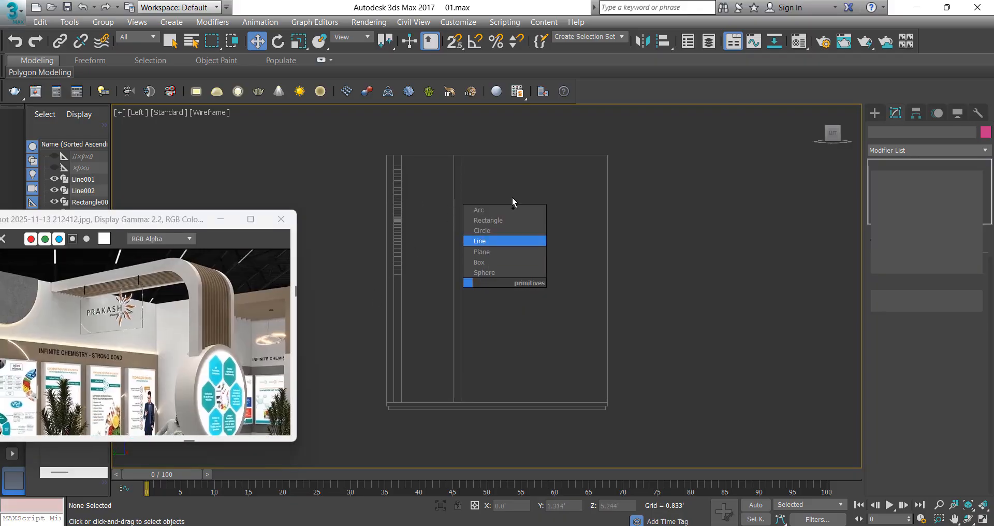
{"action": "left_click", "coordinate": [454, 42]}
{"action": "left_click", "coordinate": [402, 155]}
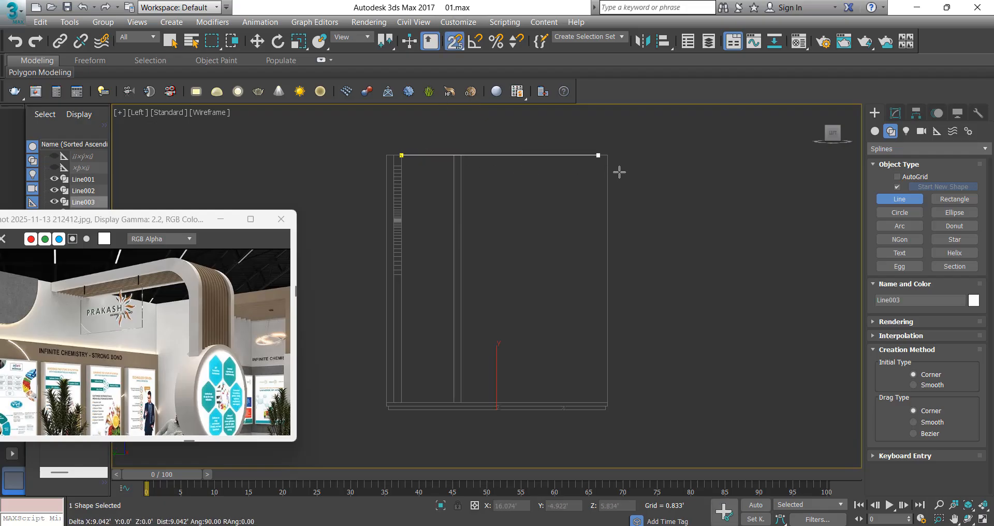
{"action": "left_click", "coordinate": [607, 155]}
{"action": "left_click", "coordinate": [610, 396]}
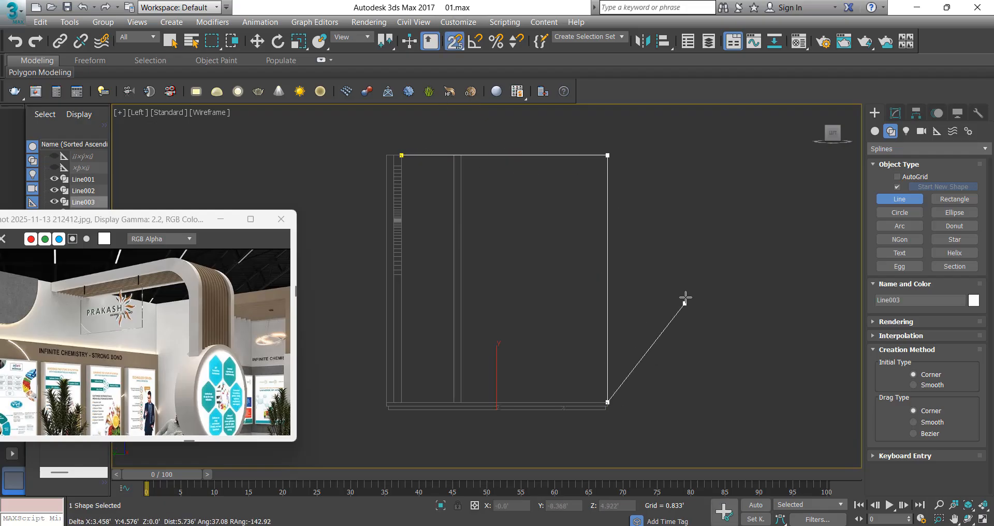
{"action": "right_click", "coordinate": [684, 297]}
Fillet the line's upper front corner vertex by 1.5'.
{"action": "middle_click_drag", "start_coordinate": [623, 282], "coordinate": [622, 298]}
{"action": "key", "text": "w"}
{"action": "key", "text": "1"}
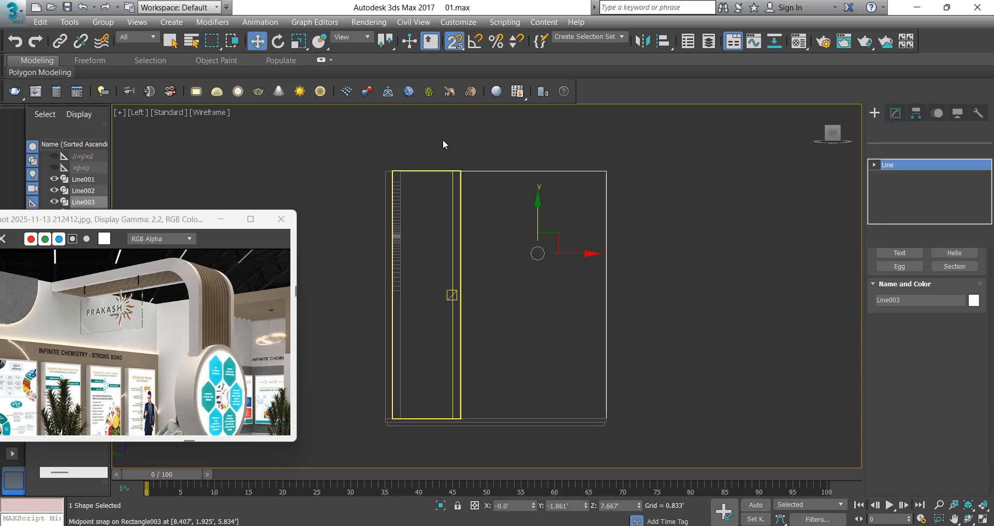
{"action": "left_click_drag", "start_coordinate": [566, 137], "coordinate": [685, 225]}
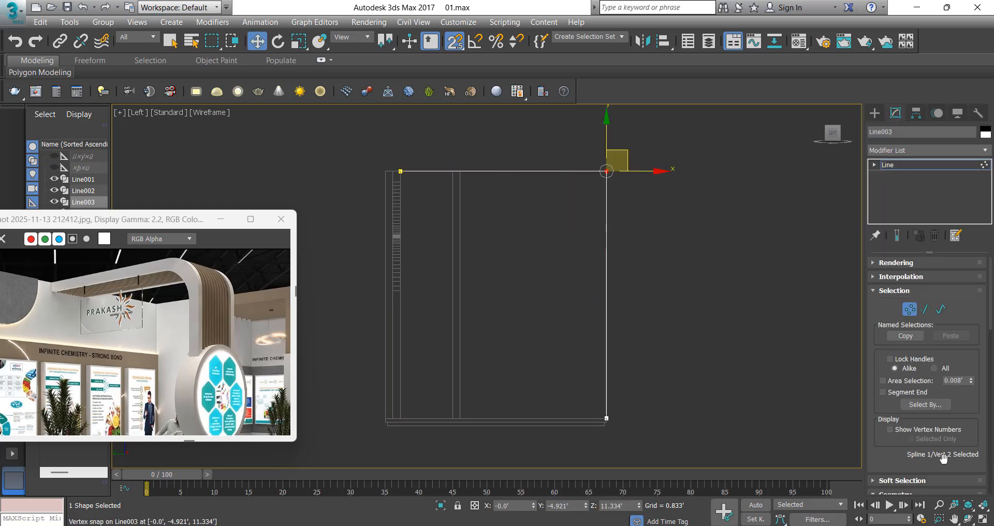
{"action": "scroll", "coordinate": [947, 373], "scroll_direction": "down", "scroll_amount": 10}
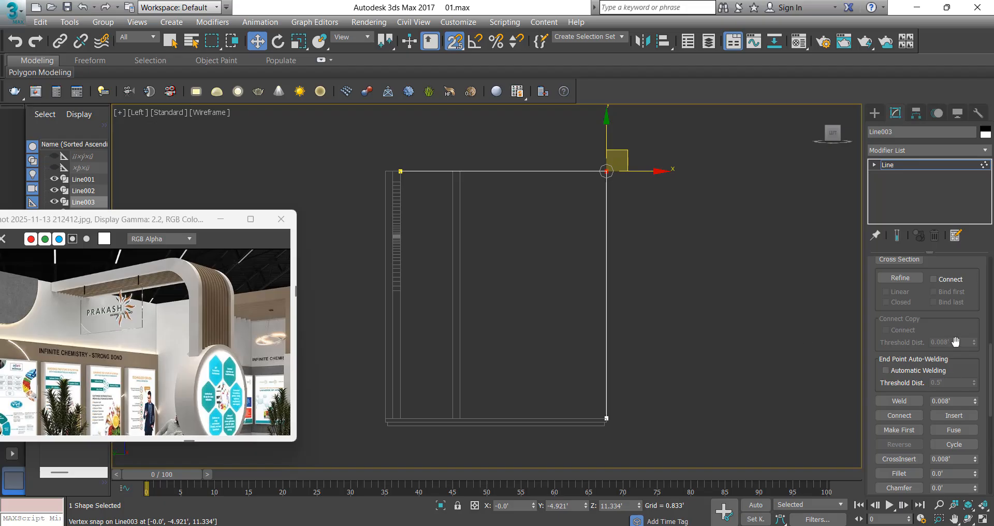
{"action": "scroll", "coordinate": [955, 363], "scroll_direction": "down", "scroll_amount": 2}
{"action": "left_click", "coordinate": [942, 442]}
{"action": "left_click", "coordinate": [908, 443]}
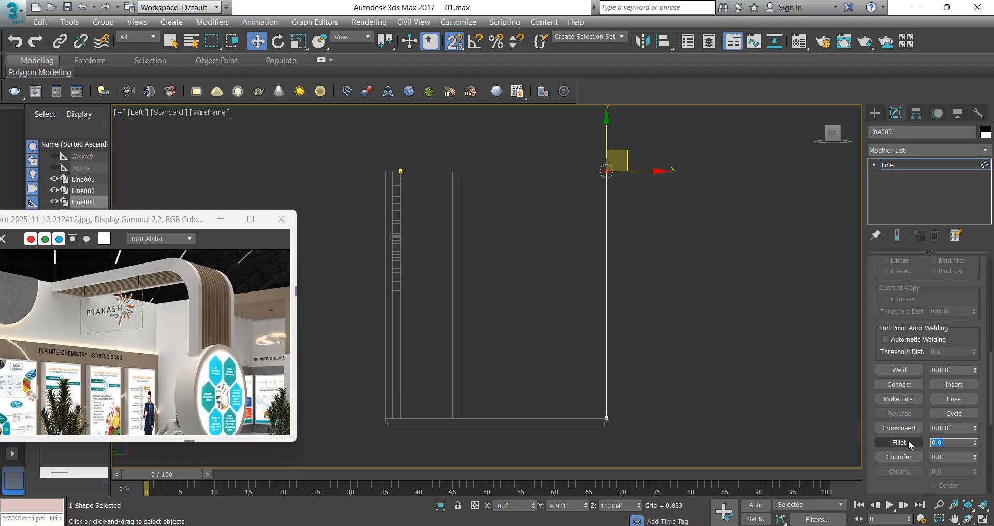
{"action": "type", "text": "1.5"}
{"action": "key", "text": "Return"}
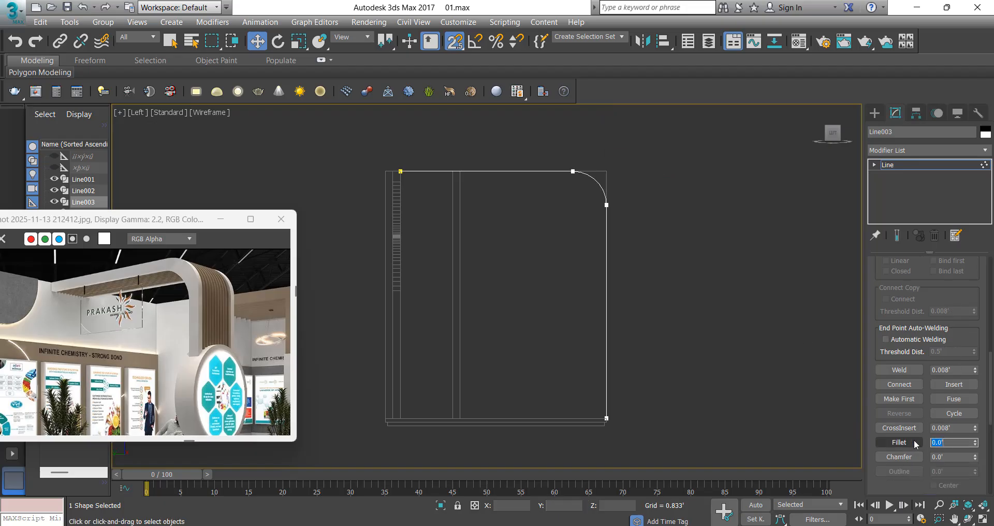
Refine the line with an extra vertex at the middle of the rounded corner.
{"action": "scroll", "coordinate": [641, 181], "scroll_direction": "down", "scroll_amount": 2}
{"action": "middle_click_drag", "start_coordinate": [641, 185], "coordinate": [660, 212]}
{"action": "scroll", "coordinate": [660, 212], "scroll_direction": "up", "scroll_amount": 2}
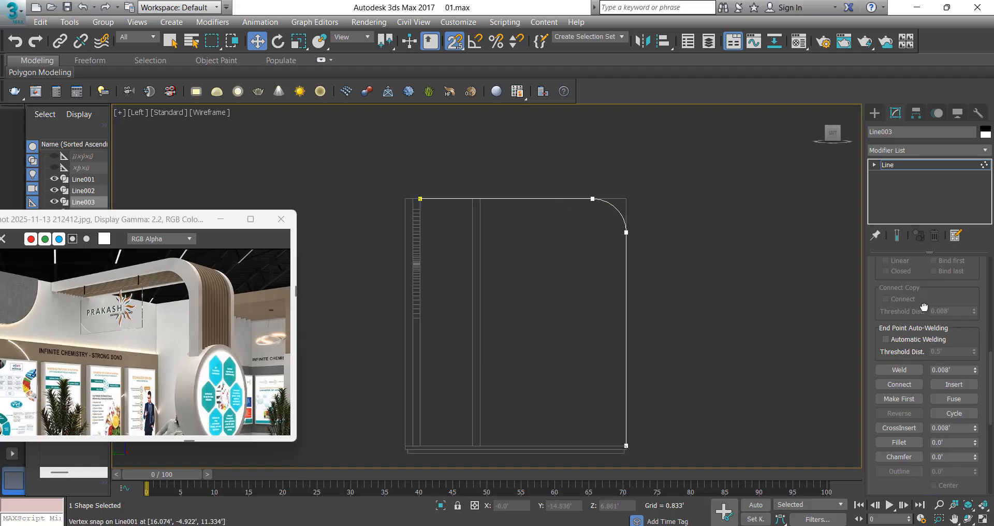
{"action": "scroll", "coordinate": [906, 318], "scroll_direction": "up", "scroll_amount": 3}
{"action": "left_click", "coordinate": [899, 316]}
{"action": "scroll", "coordinate": [621, 219], "scroll_direction": "up", "scroll_amount": 2}
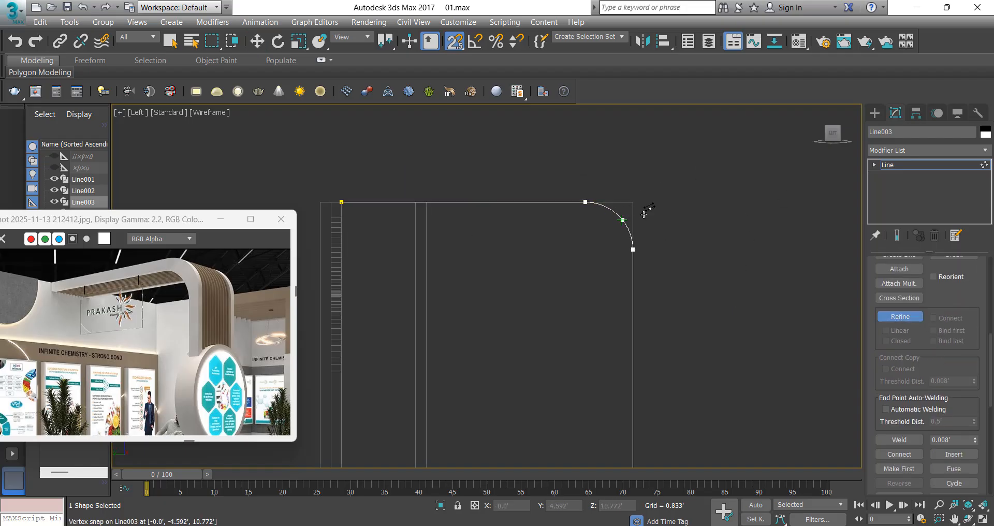
{"action": "scroll", "coordinate": [631, 204], "scroll_direction": "down", "scroll_amount": 2}
{"action": "middle_click_drag", "start_coordinate": [632, 205], "coordinate": [647, 200]}
Turn snapping off and select the line's whole spline at spline level.
{"action": "key", "text": "s"}
{"action": "key", "text": "w"}
{"action": "key", "text": "3"}
{"action": "left_click_drag", "start_coordinate": [659, 174], "coordinate": [629, 214]}
{"action": "scroll", "coordinate": [957, 248], "scroll_direction": "down", "scroll_amount": 2}
{"action": "scroll", "coordinate": [961, 380], "scroll_direction": "down", "scroll_amount": 5}
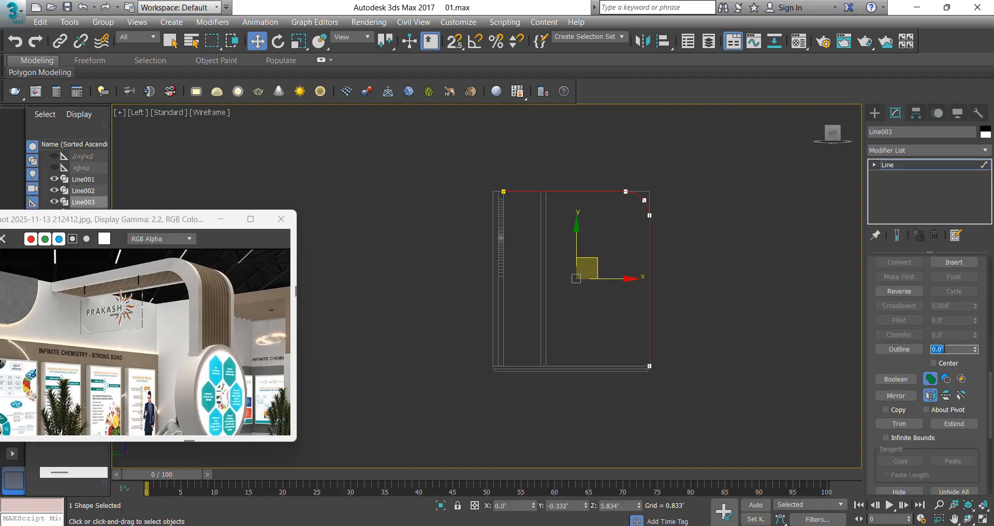
Try to outline the spline by 0.5'.
{"action": "type", "text": "0.5"}
{"action": "key", "text": "Return"}
{"action": "middle_click_drag", "start_coordinate": [596, 220], "coordinate": [615, 217]}
{"action": "key", "text": "ctrl+z"}
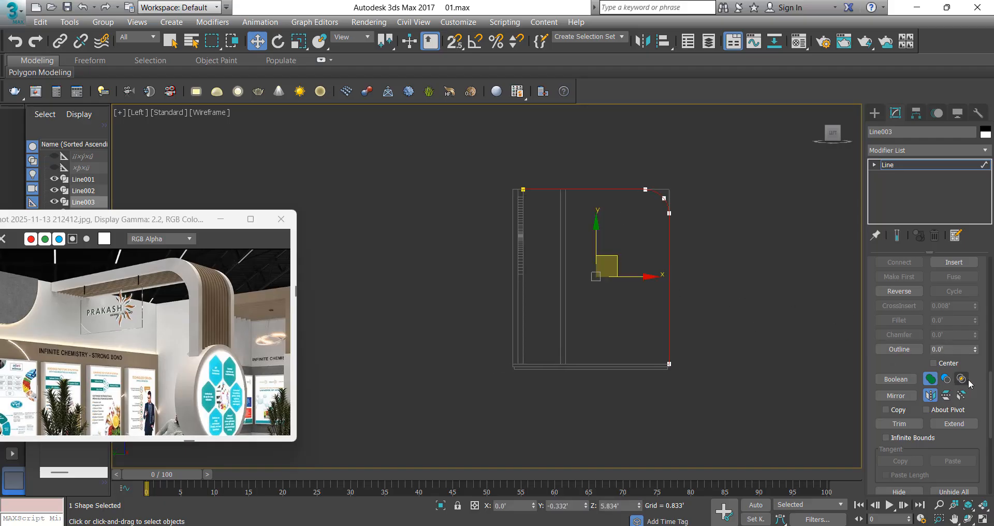
Outline the arch spline by -0.5' to form a closed profile with inward thickness.
{"action": "left_click", "coordinate": [952, 349]}
{"action": "type", "text": "-0.5"}
{"action": "key", "text": "Return"}
{"action": "middle_click_drag", "start_coordinate": [640, 221], "coordinate": [639, 206]}
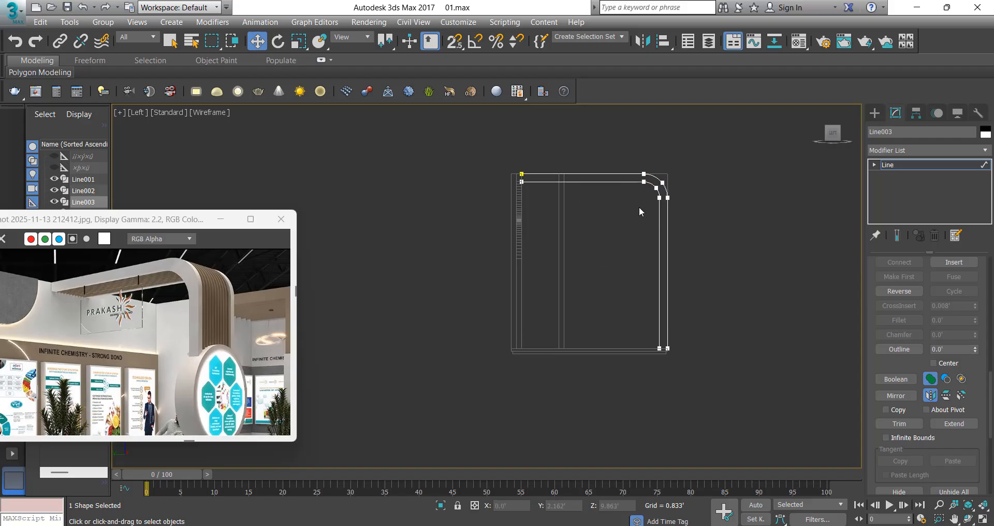
{"action": "scroll", "coordinate": [652, 353], "scroll_direction": "up", "scroll_amount": 2}
{"action": "scroll", "coordinate": [656, 319], "scroll_direction": "down", "scroll_amount": 1}
{"action": "middle_click_drag", "start_coordinate": [655, 318], "coordinate": [659, 361]}
{"action": "scroll", "coordinate": [659, 361], "scroll_direction": "down", "scroll_amount": 2}
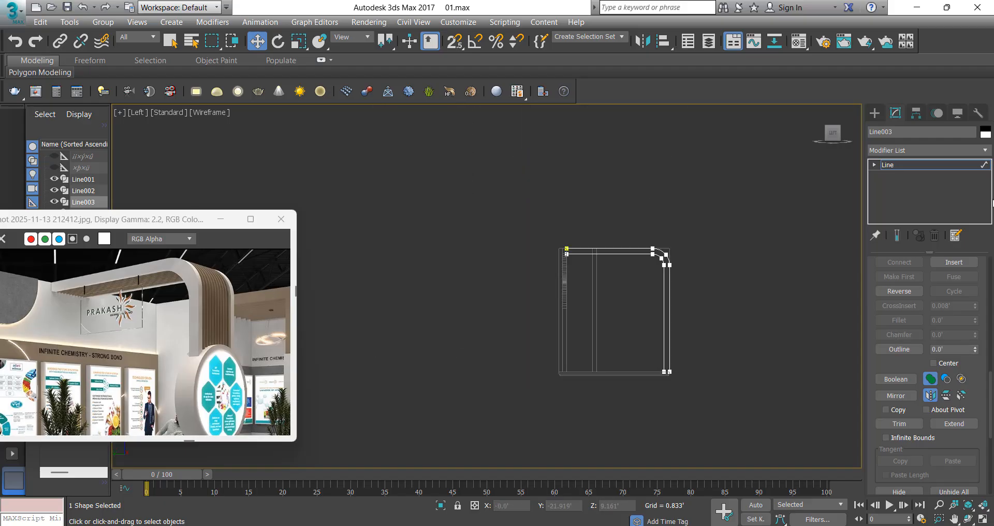
Apply an Extrude modifier to the outlined arch profile.
{"action": "left_click", "coordinate": [908, 149]}
{"action": "scroll", "coordinate": [901, 161], "scroll_direction": "down", "scroll_amount": 8}
{"action": "left_click", "coordinate": [899, 160]}
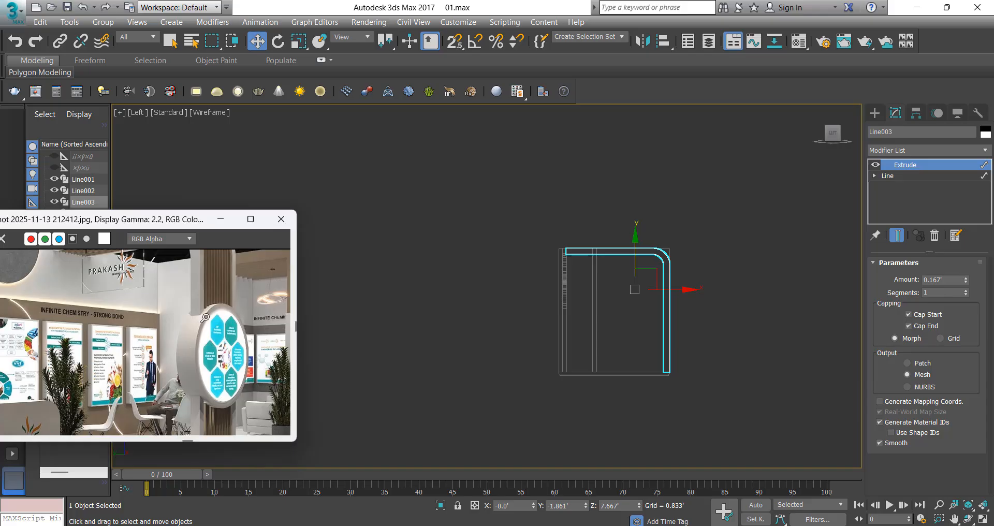
Examine the slatted arch and its side panel thickness in the reference render, and bring up the model's front view.
{"action": "scroll", "coordinate": [197, 339], "scroll_direction": "down", "scroll_amount": 3}
{"action": "scroll", "coordinate": [198, 331], "scroll_direction": "up", "scroll_amount": 3}
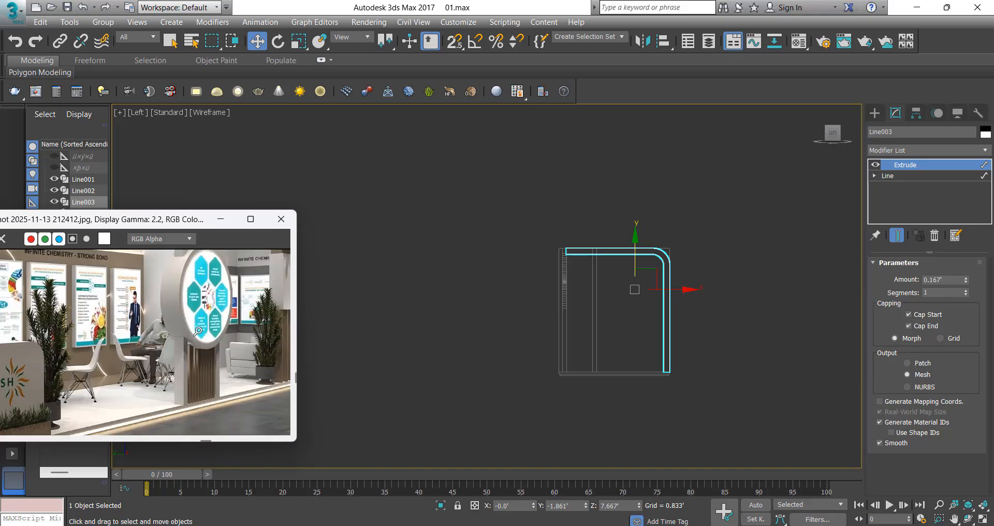
{"action": "scroll", "coordinate": [203, 318], "scroll_direction": "down", "scroll_amount": 3}
{"action": "scroll", "coordinate": [650, 282], "scroll_direction": "up", "scroll_amount": 3}
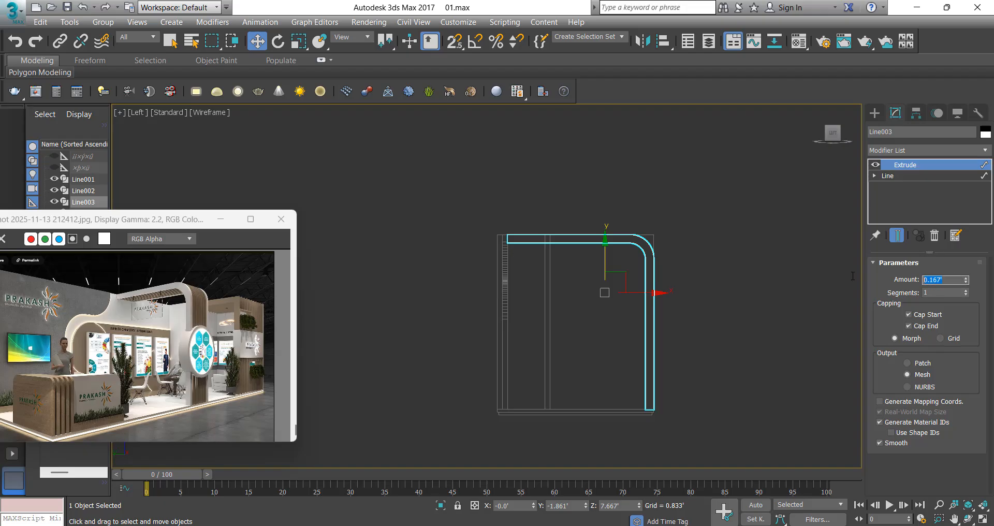
{"action": "middle_click_drag", "start_coordinate": [682, 270], "coordinate": [581, 284]}
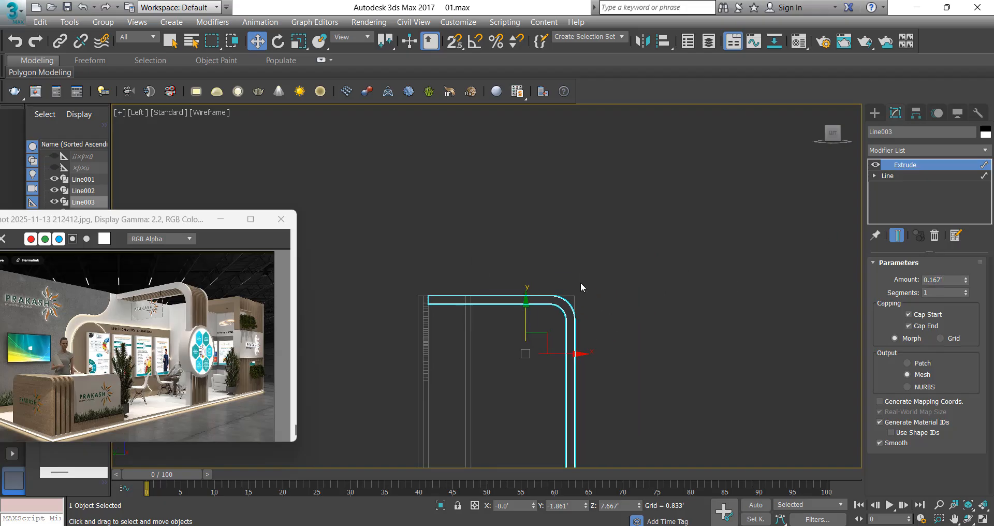
{"action": "key", "text": "f"}
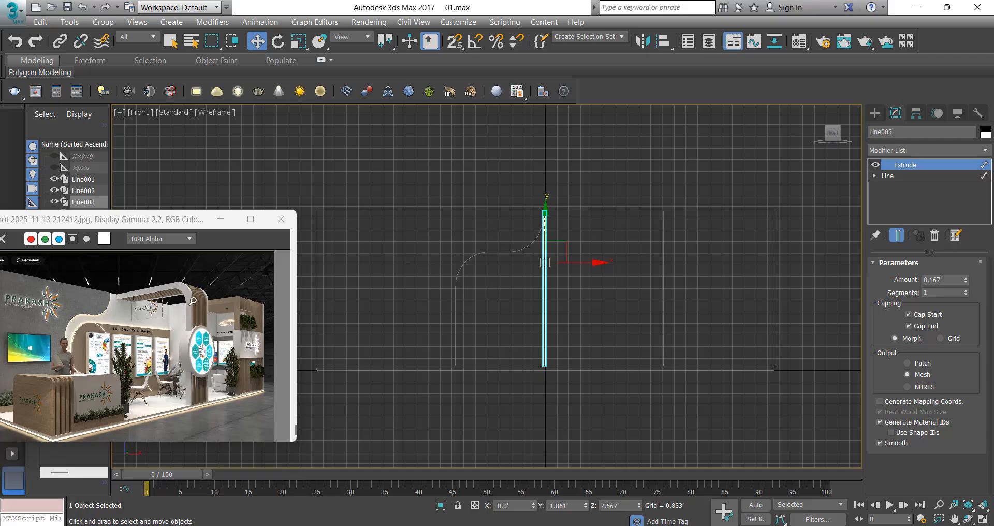
{"action": "double_click", "coordinate": [179, 222]}
{"action": "left_click", "coordinate": [579, 244], "text": "ctrl"}
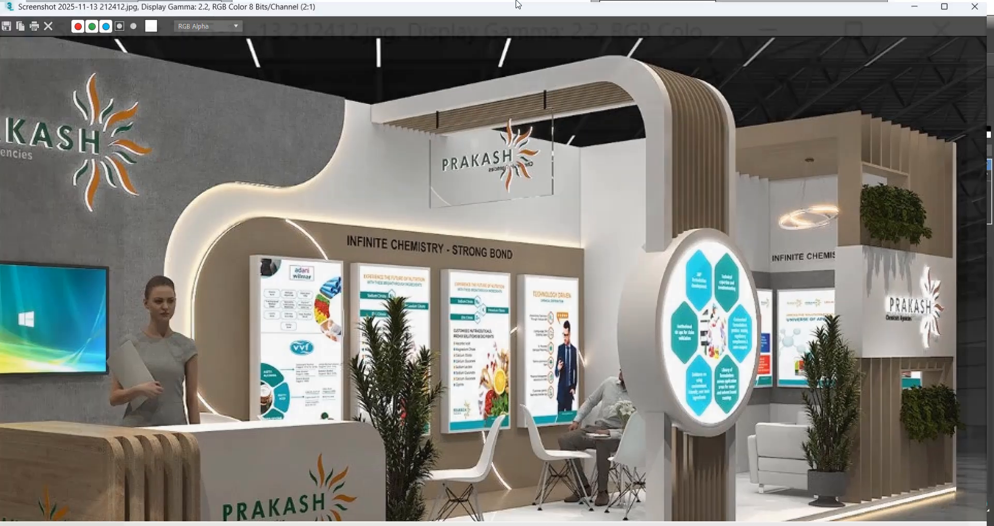
{"action": "double_click", "coordinate": [517, 5]}
{"action": "scroll", "coordinate": [570, 263], "scroll_direction": "up", "scroll_amount": 4}
Set the arch profile's Extrude amount to 0.333'.
{"action": "double_click", "coordinate": [931, 279]}
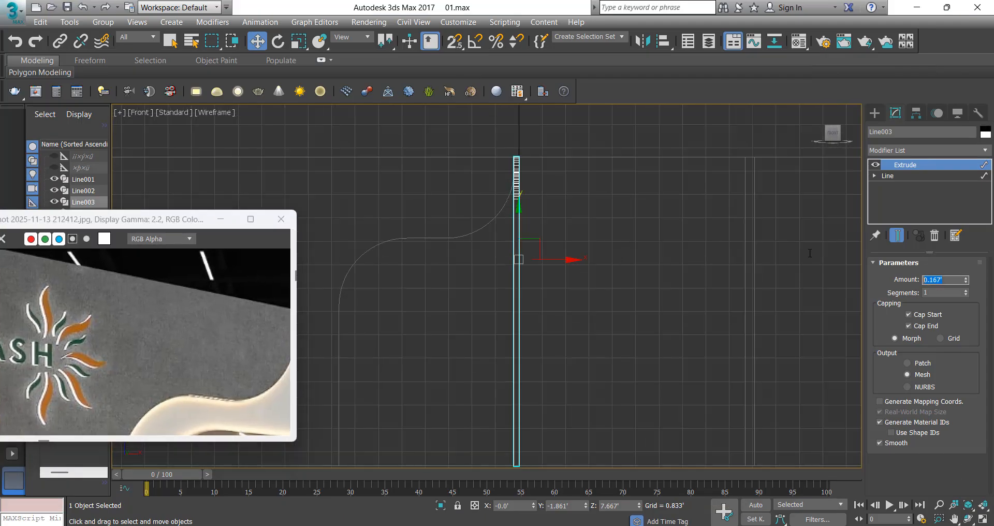
{"action": "type", "text": "0.333"}
{"action": "key", "text": "Return"}
{"action": "scroll", "coordinate": [492, 229], "scroll_direction": "down", "scroll_amount": 3}
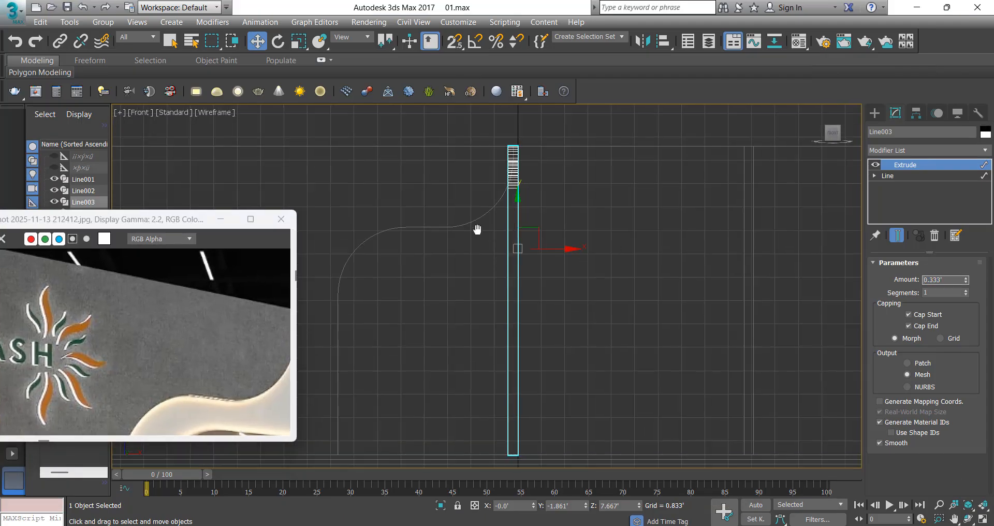
With snapping on, draw a guide rectangle about 4.38' long and 3.24' wide from the arch's base corner in the front view.
{"action": "right_click", "coordinate": [564, 251]}
{"action": "left_click", "coordinate": [583, 183]}
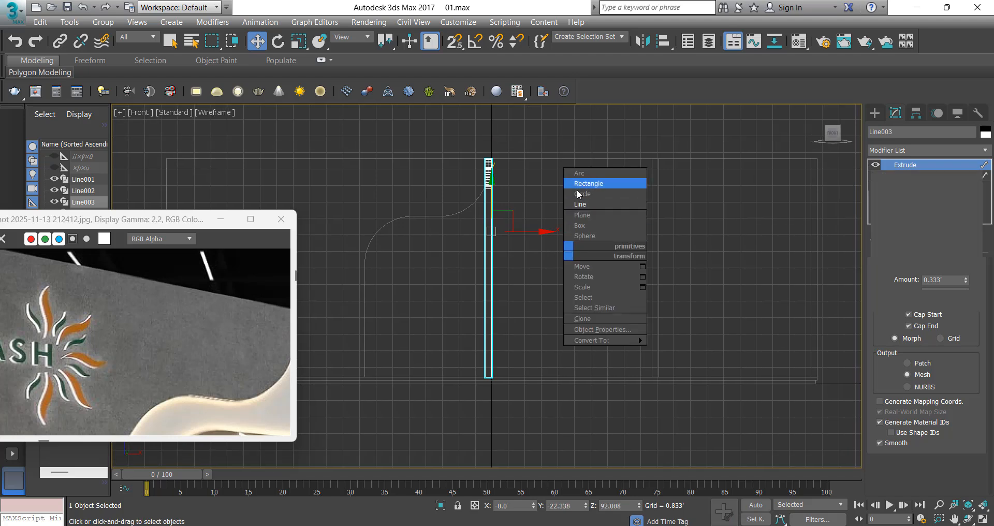
{"action": "key", "text": "s"}
{"action": "left_click_drag", "start_coordinate": [483, 378], "coordinate": [549, 289]}
{"action": "key", "text": "w"}
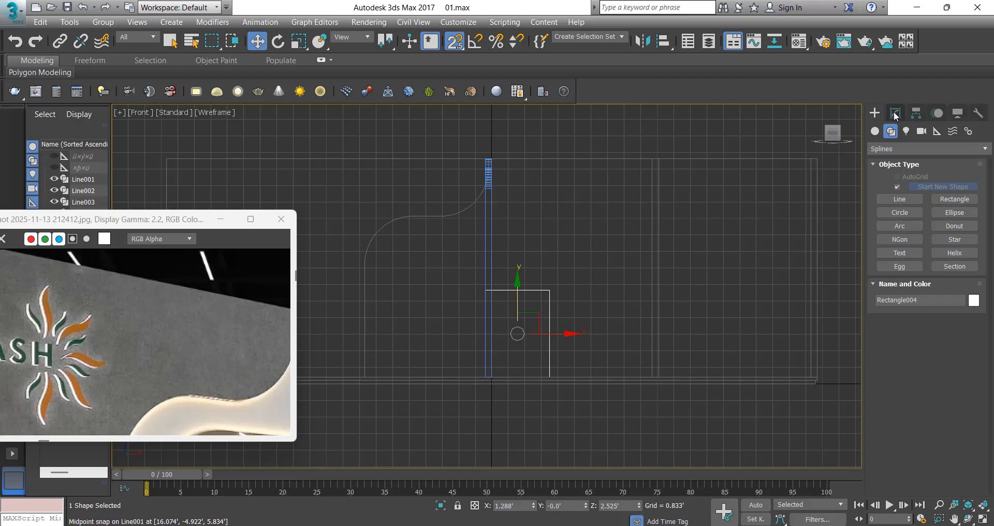
Set the guide rectangle's width to 4'.
{"action": "left_click", "coordinate": [895, 113]}
{"action": "left_click", "coordinate": [951, 321]}
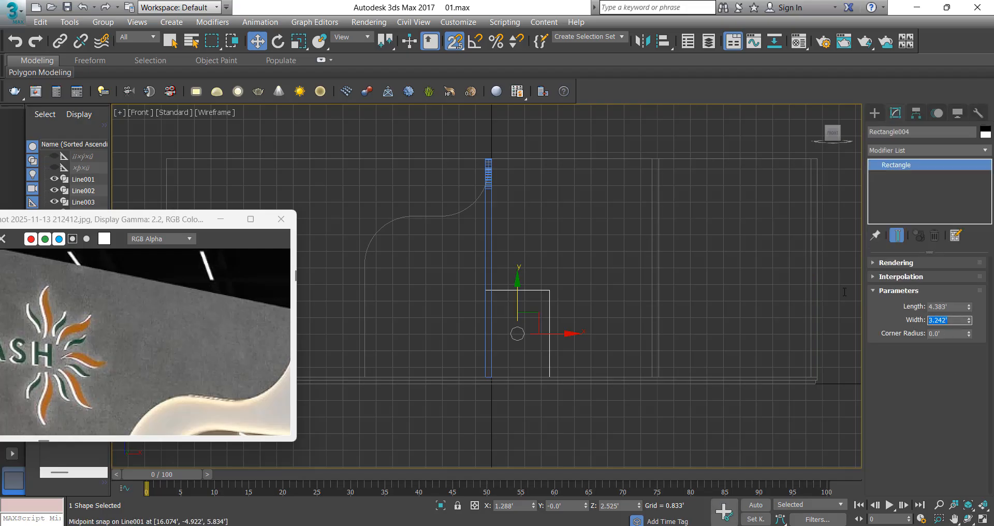
{"action": "type", "text": "4"}
{"action": "key", "text": "Return"}
Check the column's proportions in the reference render and set the guide rectangle's width to 3'.
{"action": "scroll", "coordinate": [554, 287], "scroll_direction": "down", "scroll_amount": 3}
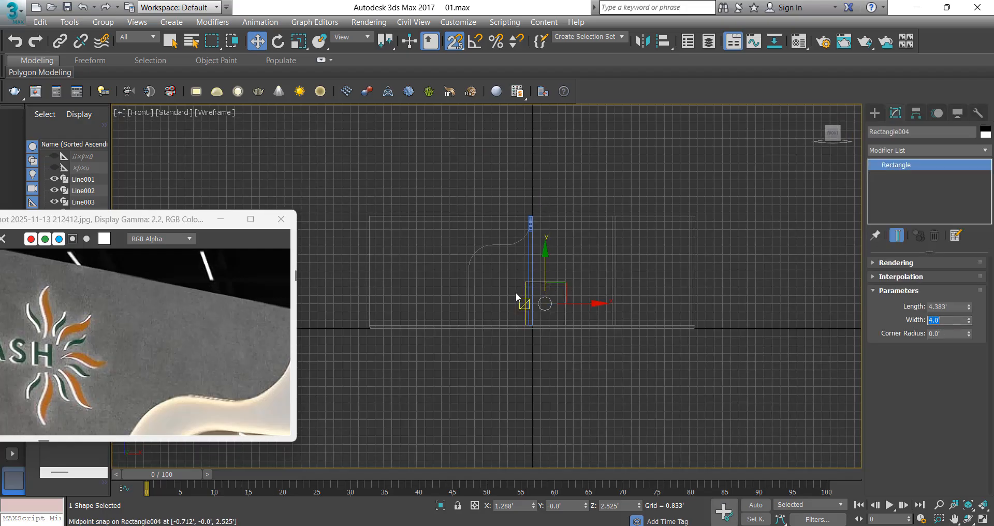
{"action": "scroll", "coordinate": [515, 292], "scroll_direction": "up", "scroll_amount": 2}
{"action": "scroll", "coordinate": [120, 275], "scroll_direction": "down", "scroll_amount": 3}
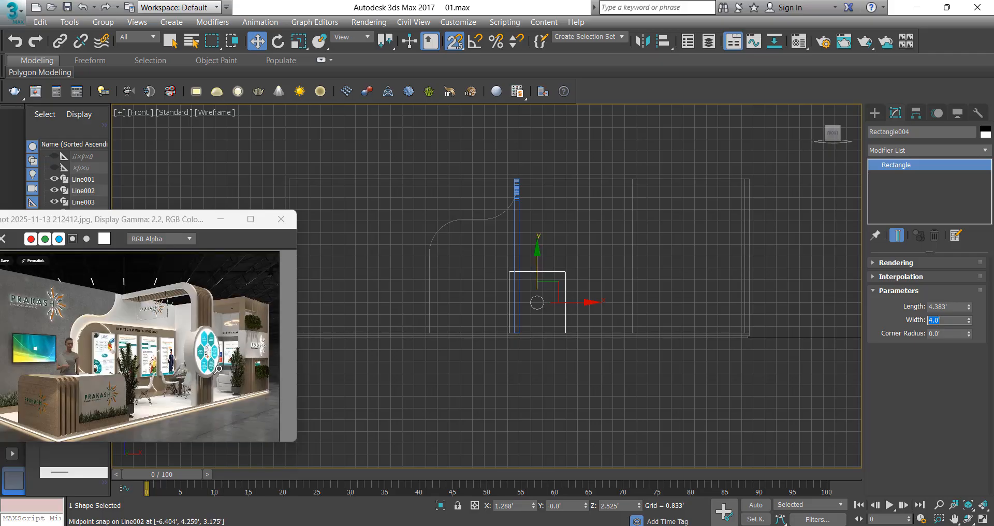
{"action": "scroll", "coordinate": [221, 341], "scroll_direction": "up", "scroll_amount": 2}
{"action": "scroll", "coordinate": [196, 346], "scroll_direction": "down", "scroll_amount": 1}
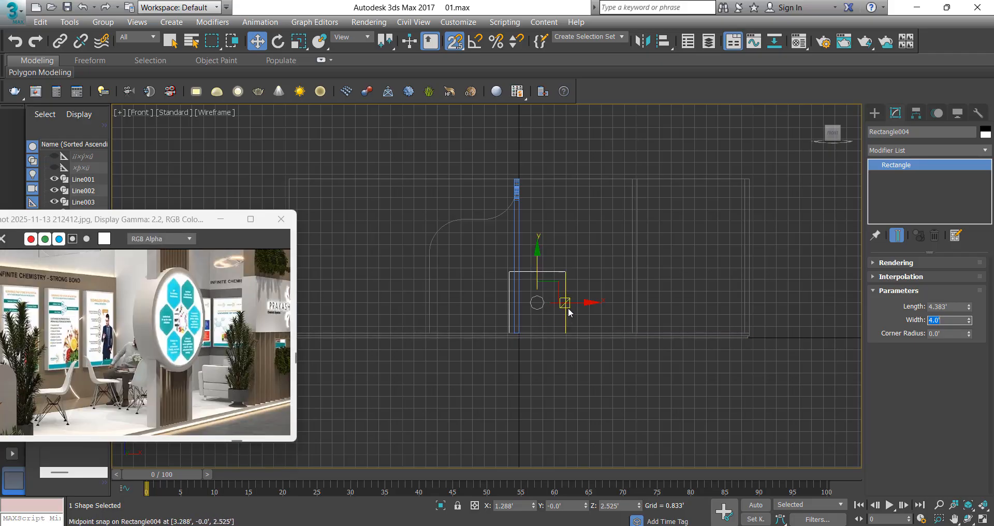
{"action": "scroll", "coordinate": [536, 300], "scroll_direction": "up", "scroll_amount": 1}
{"action": "key", "text": "Return"}
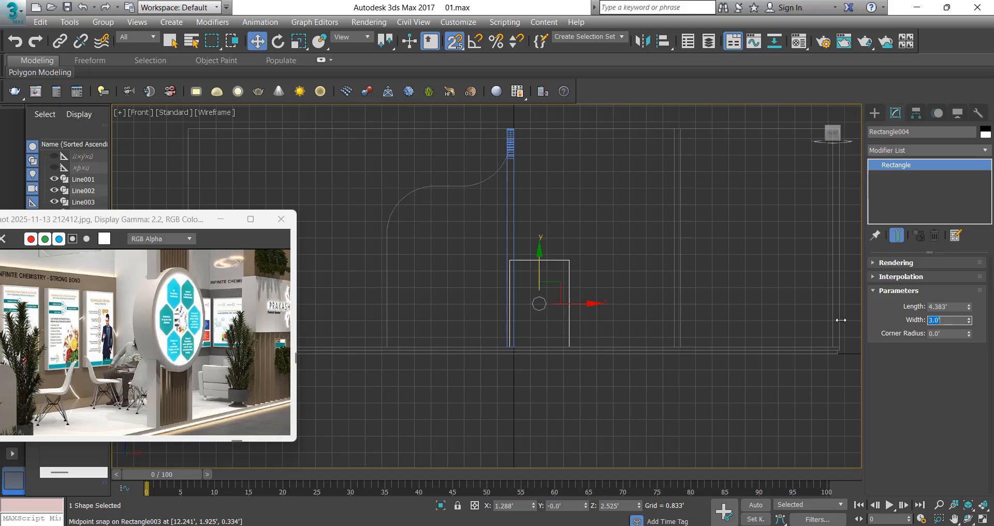
Snap the guide rectangle's lower corner to the arch's outer bottom corner.
{"action": "scroll", "coordinate": [510, 355], "scroll_direction": "up", "scroll_amount": 2}
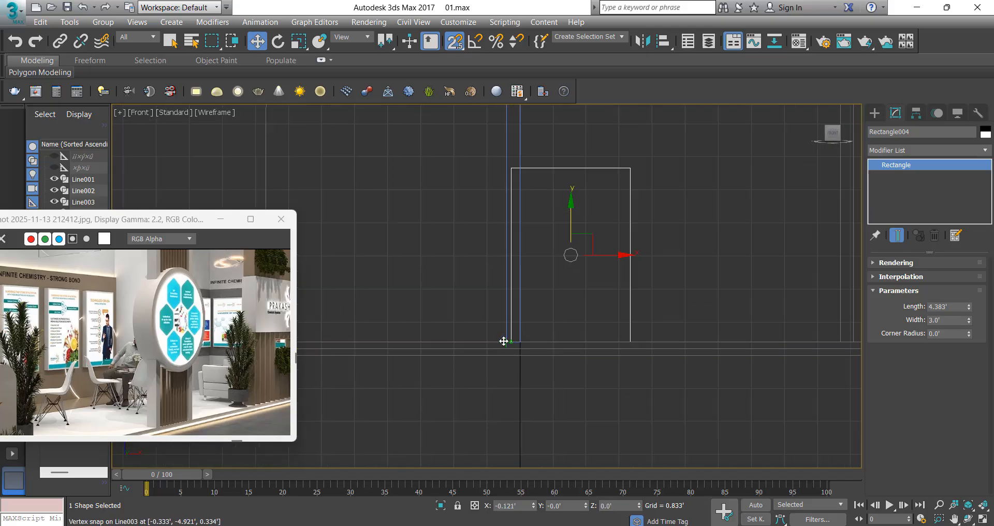
{"action": "left_click_drag", "start_coordinate": [603, 256], "coordinate": [506, 341]}
{"action": "scroll", "coordinate": [514, 336], "scroll_direction": "down", "scroll_amount": 2}
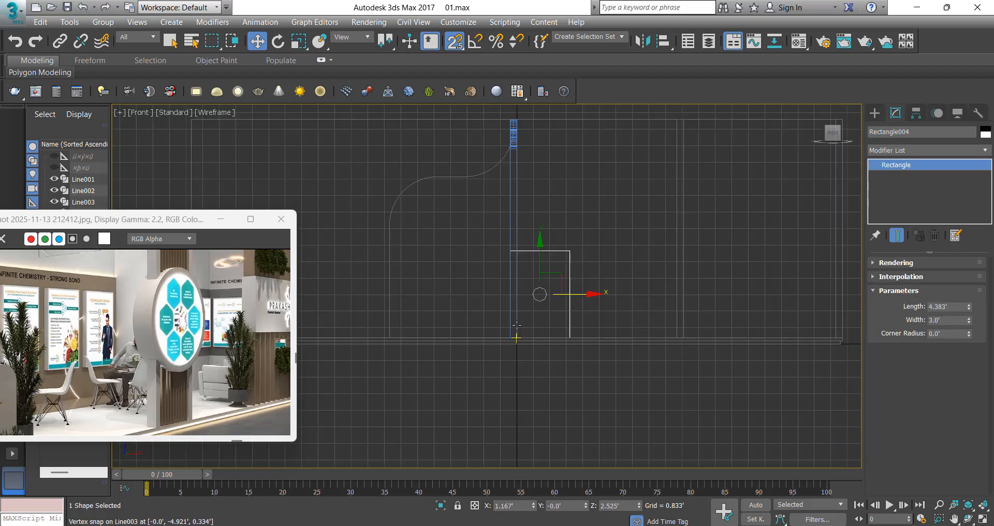
Copy the extruded arch and snap the copy to the guide rectangle's opposite edge as the second side panel.
{"action": "left_click_drag", "start_coordinate": [539, 207], "coordinate": [470, 227]}
{"action": "scroll", "coordinate": [535, 222], "scroll_direction": "up", "scroll_amount": 1}
{"action": "mouse_move", "coordinate": [539, 178]}
{"action": "left_mouse_down", "text": "shift"}
{"action": "mouse_move", "coordinate": [593, 259]}
{"action": "mouse_move", "coordinate": [632, 261]}
{"action": "mouse_move", "coordinate": [587, 260]}
{"action": "left_mouse_up", "text": "shift"}
{"action": "key", "text": "Return"}
{"action": "scroll", "coordinate": [594, 251], "scroll_direction": "up", "scroll_amount": 4}
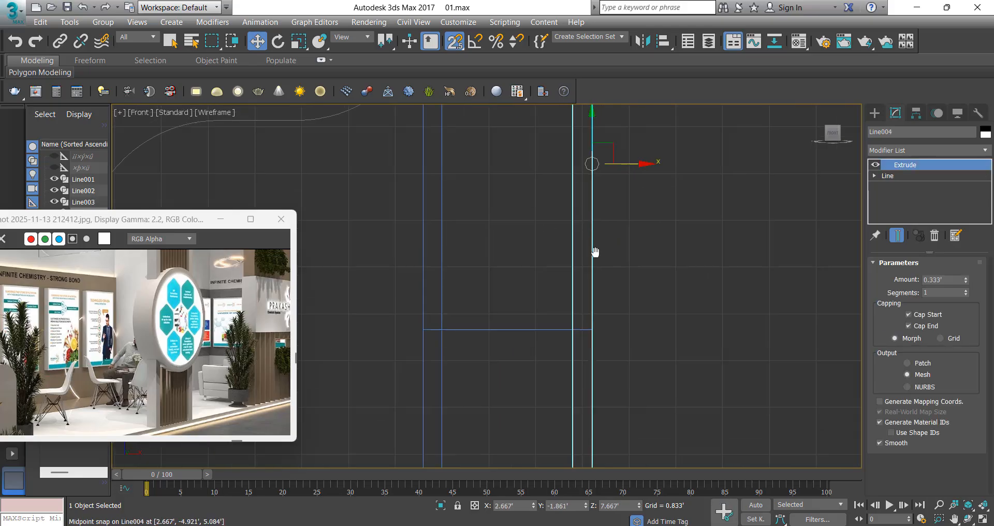
With snapping off, copy the second side panel slightly inward and set the copy's Extrude amount to 0.167' to make a thin slat.
{"action": "key", "text": "s"}
{"action": "left_click_drag", "start_coordinate": [623, 255], "coordinate": [616, 255], "text": "shift"}
{"action": "left_click", "coordinate": [493, 325]}
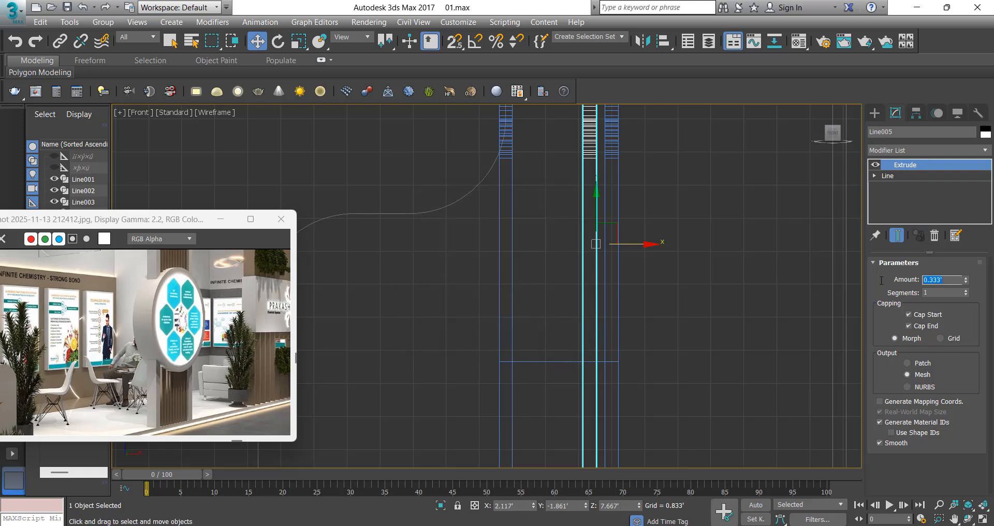
{"action": "type", "text": "0.167"}
{"action": "key", "text": "Return"}
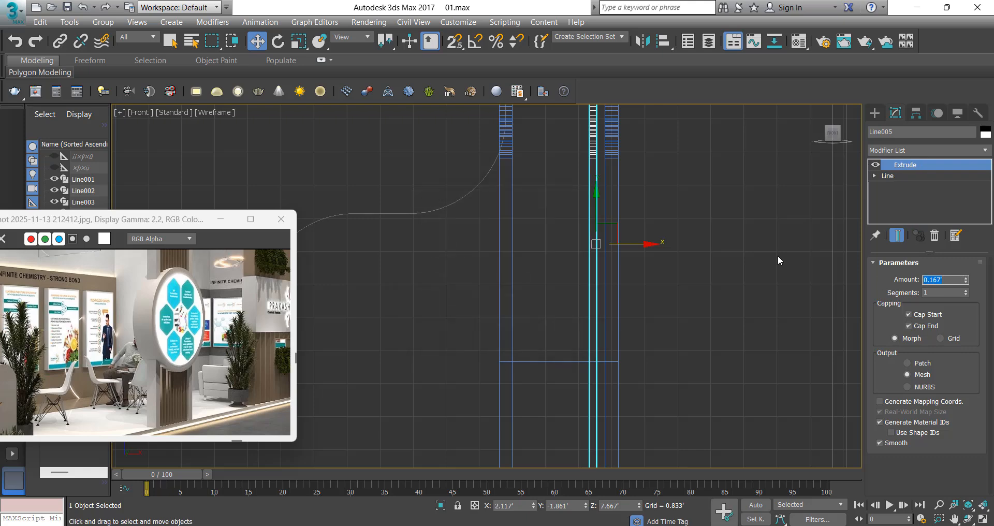
Adjust the gap between the thin slat and the side panel, then clone the slat as six evenly spaced instances across the arch.
{"action": "scroll", "coordinate": [608, 200], "scroll_direction": "down", "scroll_amount": 2}
{"action": "middle_click_drag", "start_coordinate": [609, 199], "coordinate": [618, 246]}
{"action": "scroll", "coordinate": [618, 246], "scroll_direction": "up", "scroll_amount": 1}
{"action": "scroll", "coordinate": [625, 277], "scroll_direction": "up", "scroll_amount": 2}
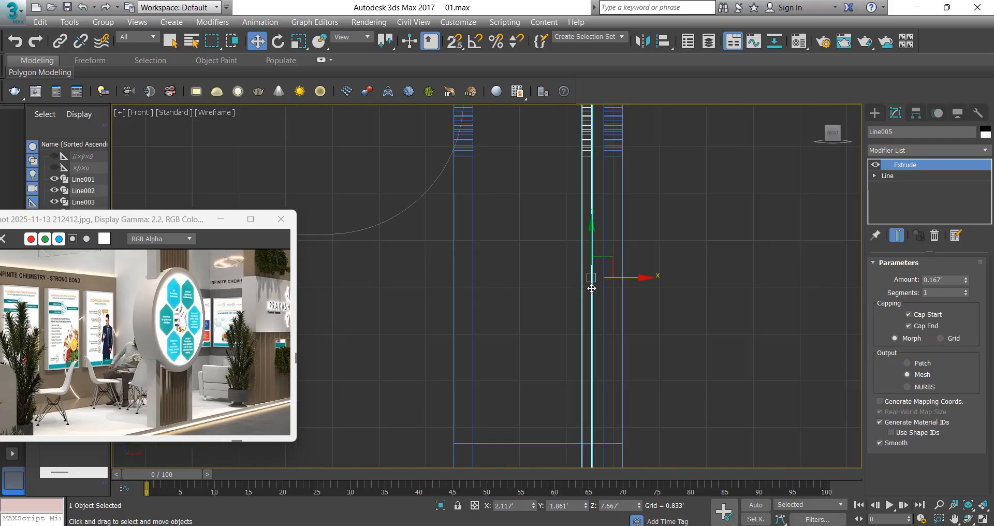
{"action": "scroll", "coordinate": [598, 274], "scroll_direction": "up", "scroll_amount": 2}
{"action": "scroll", "coordinate": [643, 260], "scroll_direction": "down", "scroll_amount": 2}
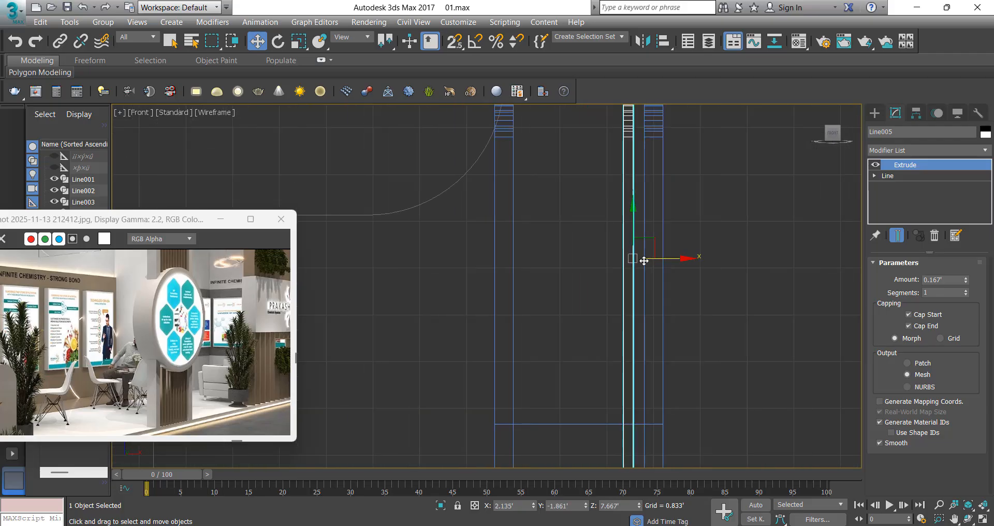
{"action": "scroll", "coordinate": [655, 262], "scroll_direction": "down", "scroll_amount": 1}
{"action": "left_click_drag", "start_coordinate": [664, 259], "coordinate": [654, 263]}
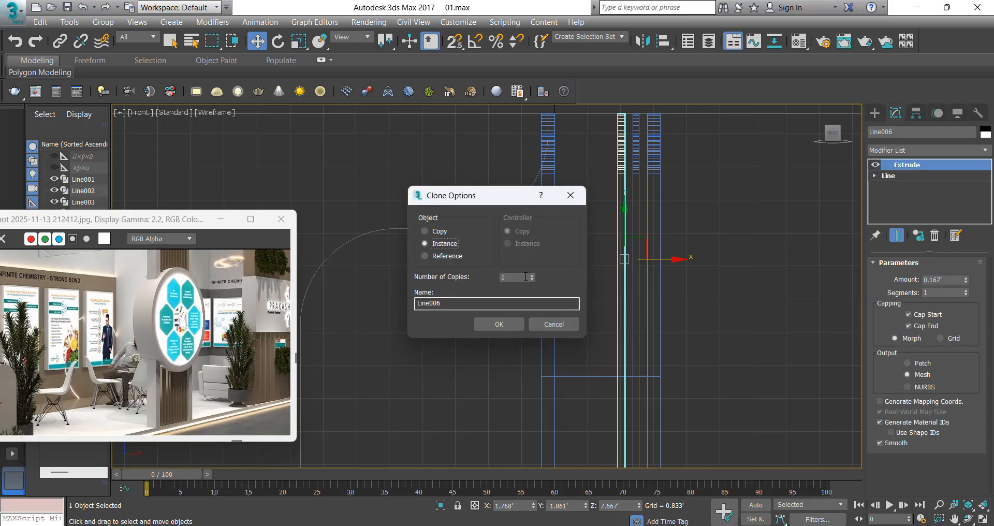
{"action": "double_click", "coordinate": [525, 277]}
{"action": "left_click", "coordinate": [514, 324]}
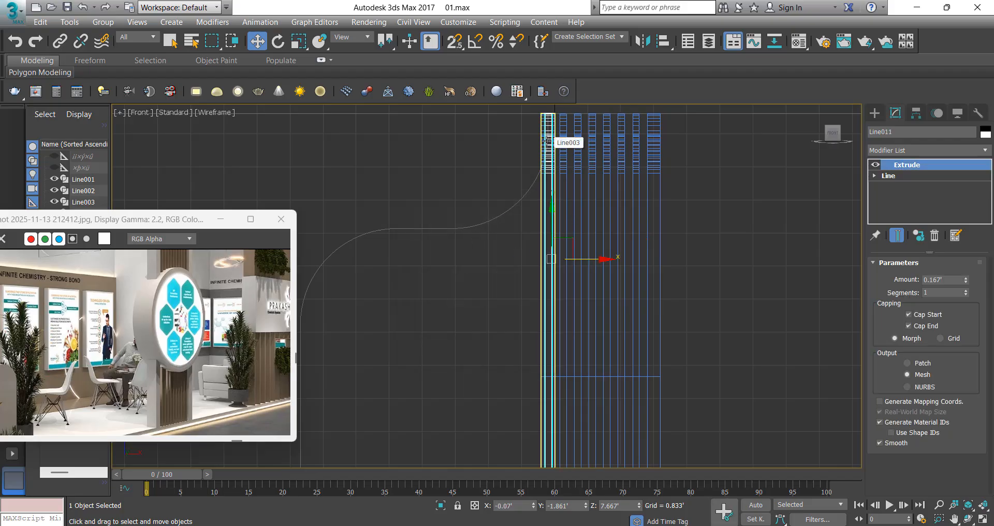
Remove the surplus slat overlapping the first side panel and center the remaining six slats between the two side panels.
{"action": "left_click", "coordinate": [560, 185]}
{"action": "scroll", "coordinate": [559, 182], "scroll_direction": "up", "scroll_amount": 4}
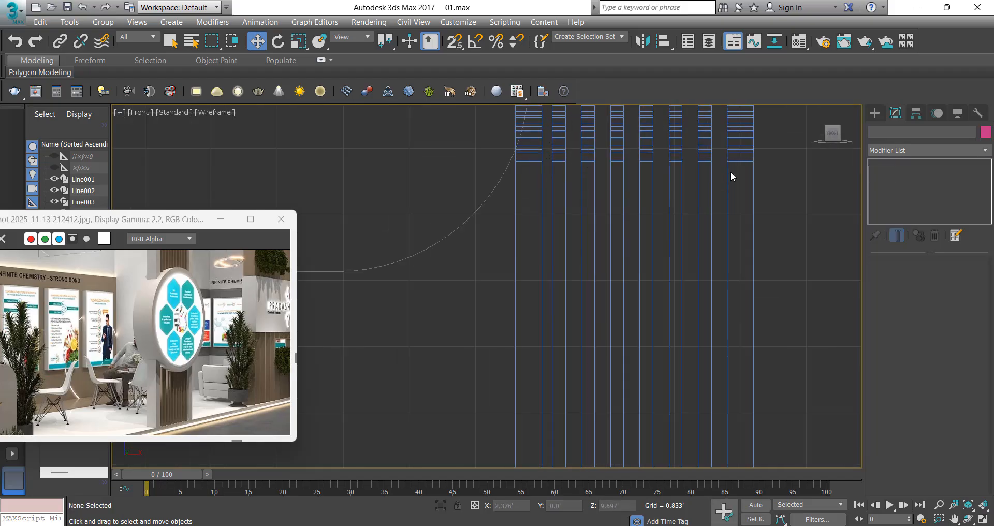
{"action": "left_click_drag", "start_coordinate": [552, 208], "coordinate": [551, 208]}
{"action": "scroll", "coordinate": [587, 155], "scroll_direction": "down", "scroll_amount": 4}
{"action": "middle_click_drag", "start_coordinate": [585, 157], "coordinate": [580, 110]}
{"action": "scroll", "coordinate": [624, 266], "scroll_direction": "up", "scroll_amount": 2}
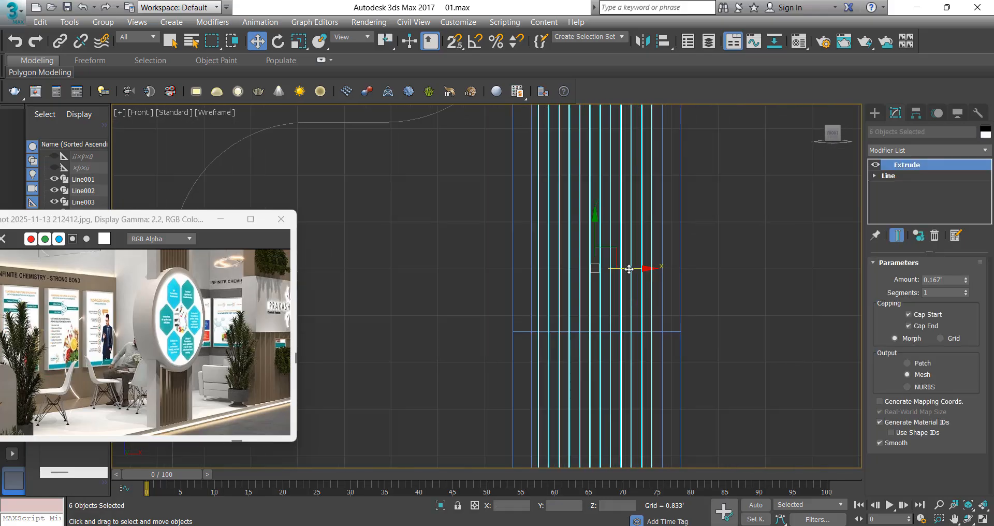
{"action": "key", "text": "s"}
{"action": "left_click_drag", "start_coordinate": [615, 269], "coordinate": [595, 325]}
{"action": "key", "text": "s"}
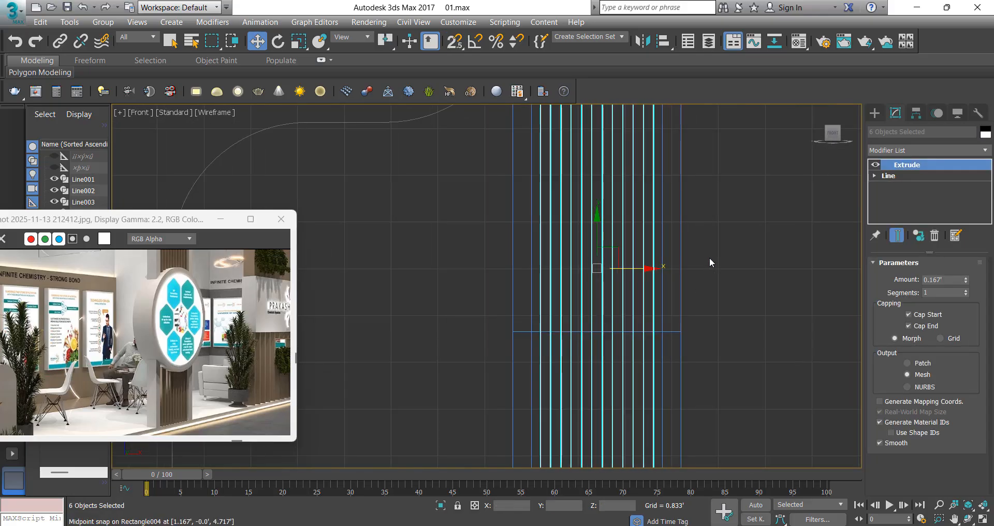
In the perspective view, select all eight arch pieces and assign them one common object color.
{"action": "left_click", "coordinate": [709, 256]}
{"action": "scroll", "coordinate": [598, 268], "scroll_direction": "down", "scroll_amount": 5}
{"action": "key", "text": "p"}
{"action": "middle_click_drag", "start_coordinate": [564, 288], "coordinate": [603, 277], "text": "alt"}
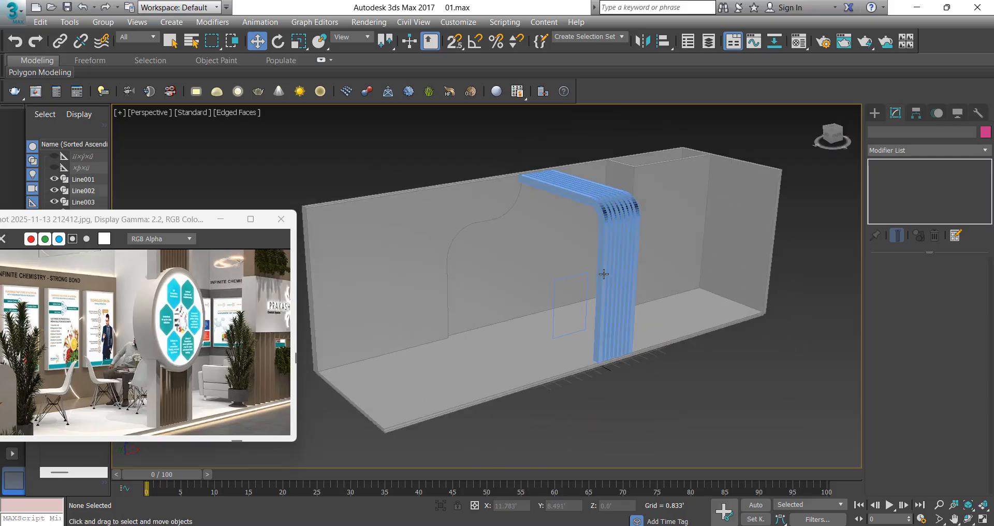
{"action": "key", "text": "F3"}
{"action": "middle_click_drag", "start_coordinate": [585, 223], "coordinate": [443, 223]}
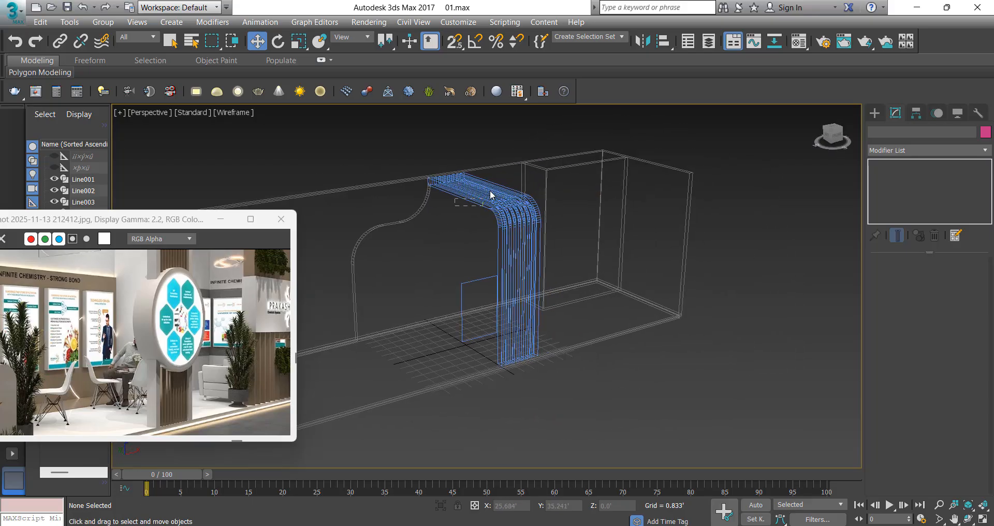
{"action": "left_click_drag", "start_coordinate": [569, 203], "coordinate": [569, 204]}
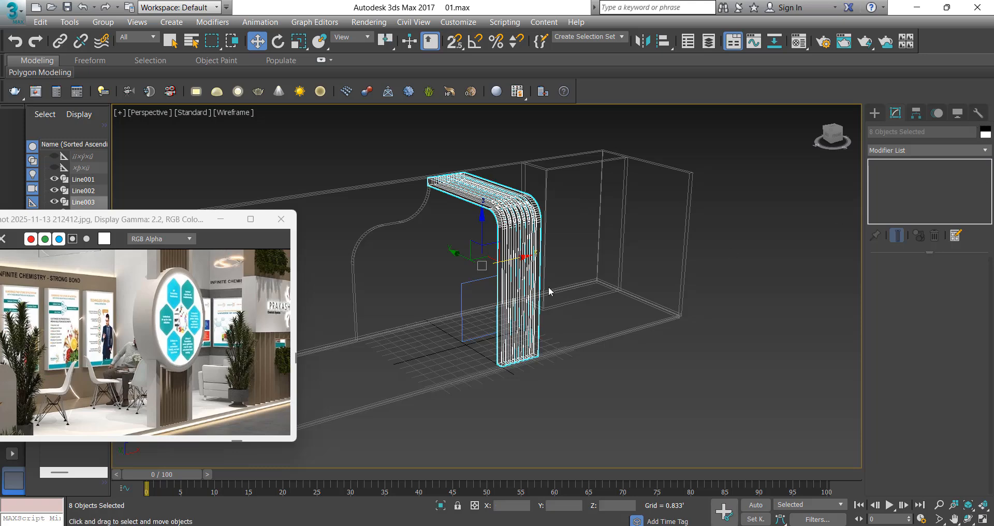
{"action": "left_click", "coordinate": [985, 132]}
{"action": "left_click", "coordinate": [507, 300]}
{"action": "left_click", "coordinate": [566, 339]}
{"action": "key", "text": "F3"}
{"action": "left_click", "coordinate": [721, 291]}
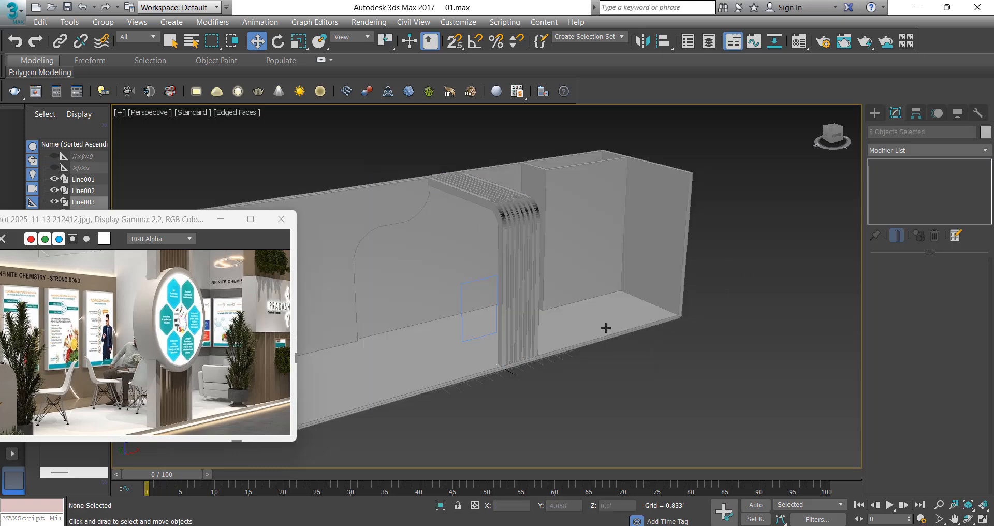
Hide the edged faces and inspect the slatted arch from a low angle in the shaded perspective view.
{"action": "middle_click_drag", "start_coordinate": [605, 328], "coordinate": [601, 308], "text": "alt"}
{"action": "scroll", "coordinate": [601, 308], "scroll_direction": "up", "scroll_amount": 3}
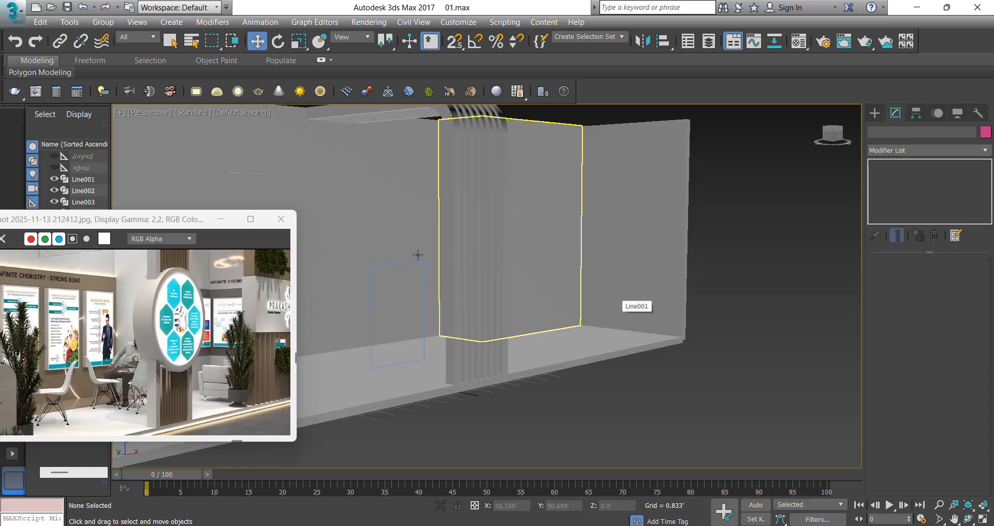
{"action": "key", "text": "F4"}
{"action": "scroll", "coordinate": [417, 255], "scroll_direction": "down", "scroll_amount": 3}
{"action": "mouse_move", "coordinate": [417, 255]}
{"action": "middle_mouse_down"}
{"action": "mouse_move", "coordinate": [490, 275]}
{"action": "mouse_move", "coordinate": [440, 286]}
{"action": "middle_mouse_up"}
In the front view, draw a circle about 2.23' in radius over the middle of the slatted column.
{"action": "key", "text": "f"}
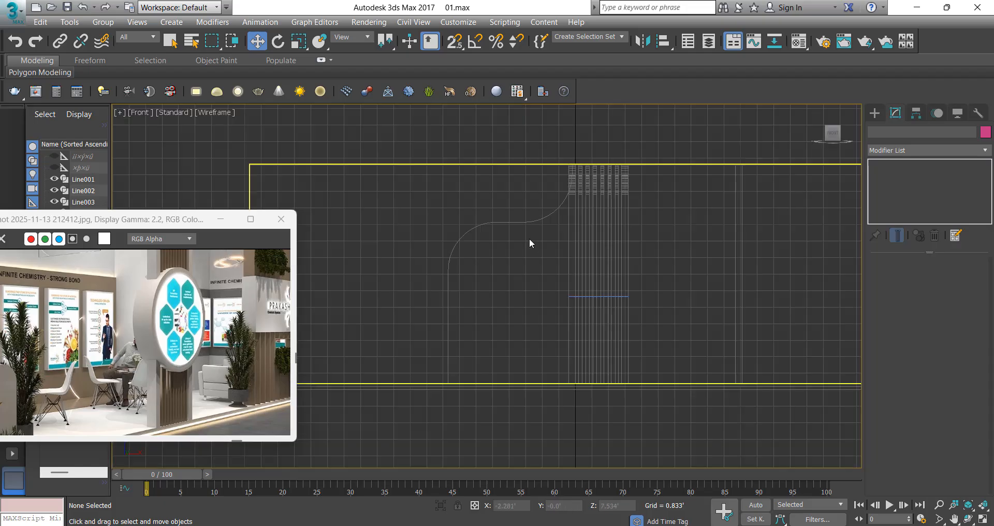
{"action": "scroll", "coordinate": [586, 266], "scroll_direction": "down", "scroll_amount": 3}
{"action": "scroll", "coordinate": [585, 266], "scroll_direction": "up", "scroll_amount": 3}
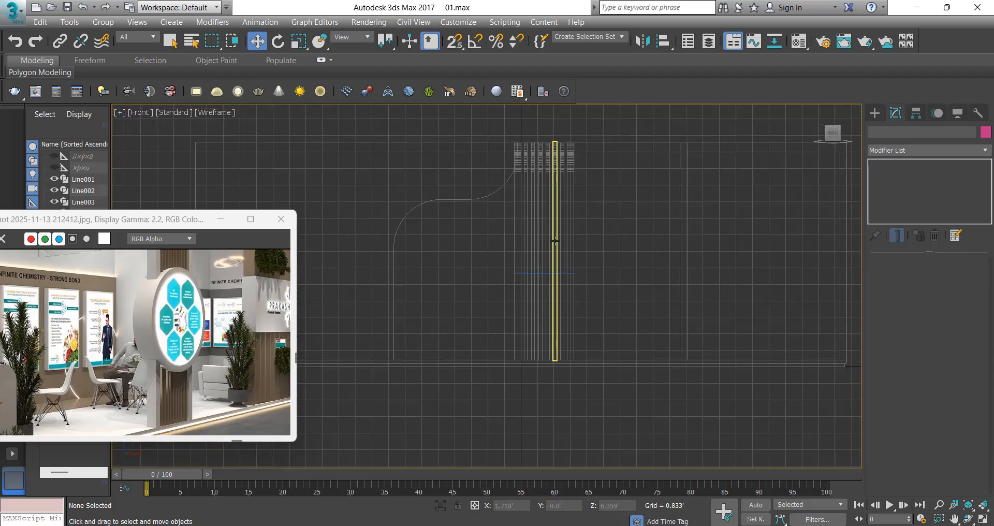
{"action": "scroll", "coordinate": [554, 241], "scroll_direction": "up", "scroll_amount": 2}
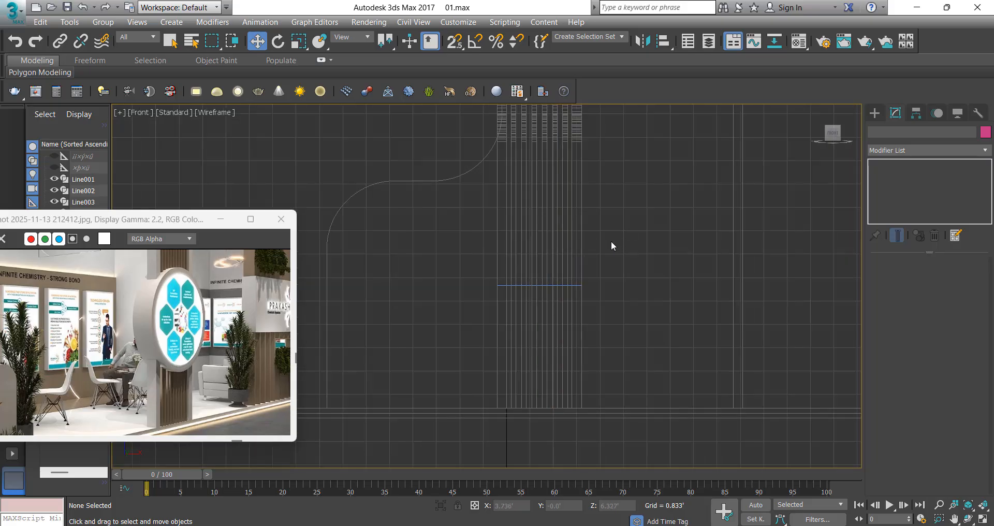
{"action": "right_click", "coordinate": [604, 280]}
{"action": "left_click", "coordinate": [667, 212]}
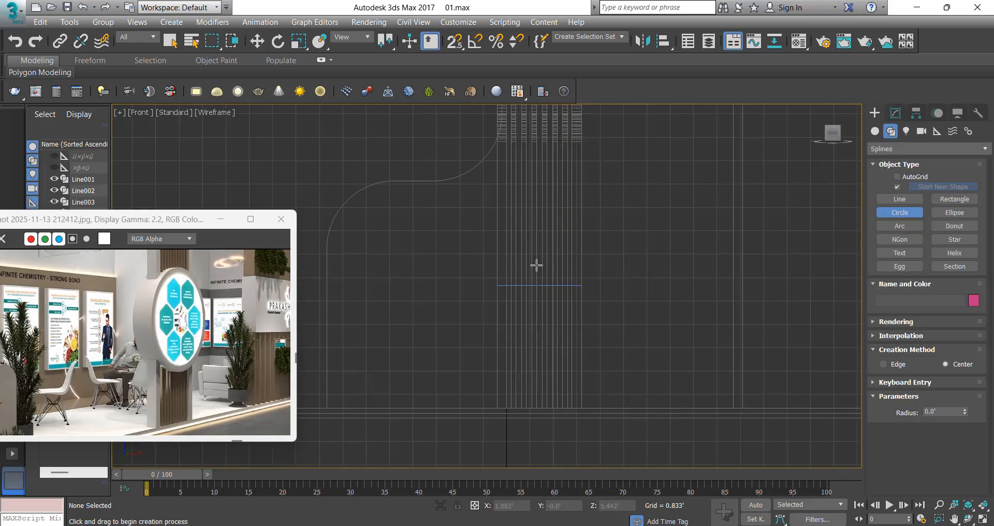
{"action": "left_click_drag", "start_coordinate": [538, 261], "coordinate": [573, 313]}
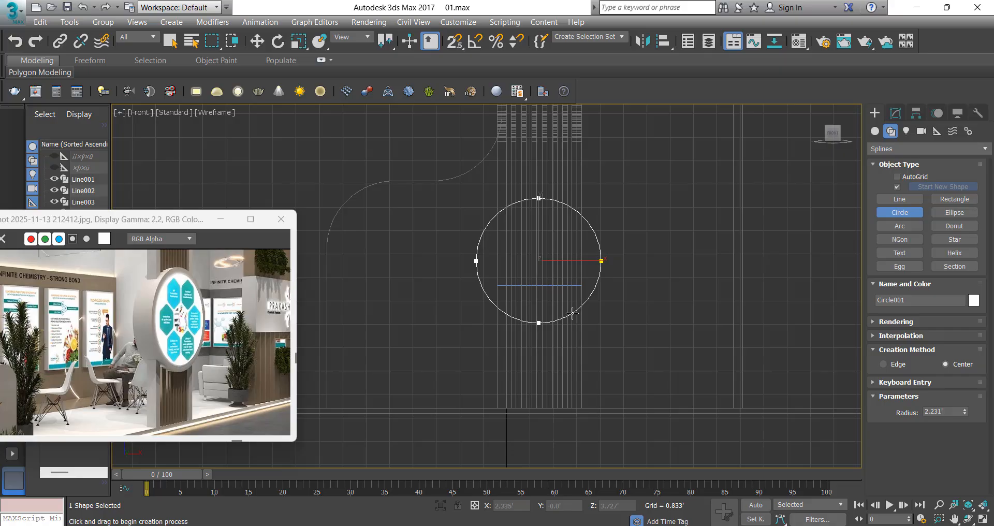
Center the circle horizontally on the slatted column and set its radius to 2.25'.
{"action": "key", "text": "w"}
{"action": "scroll", "coordinate": [562, 264], "scroll_direction": "down", "scroll_amount": 2}
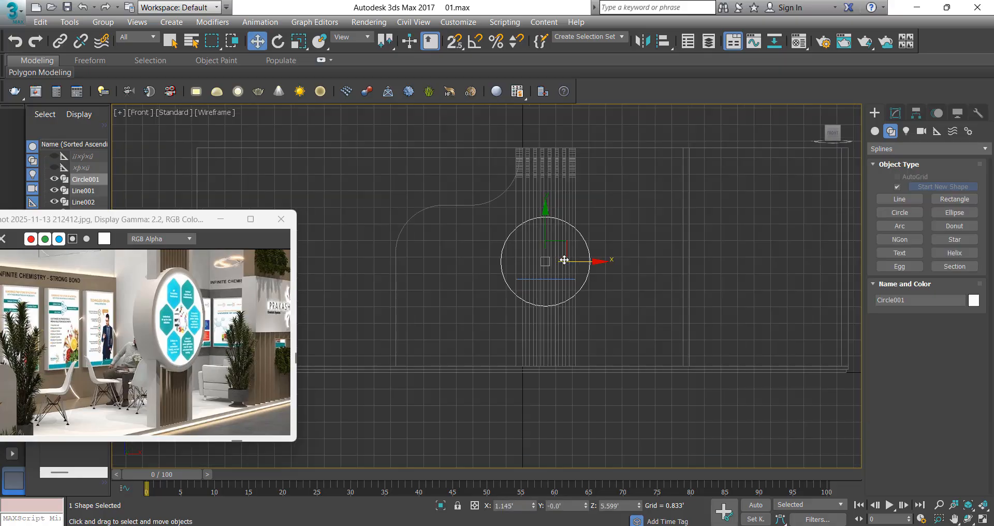
{"action": "scroll", "coordinate": [557, 275], "scroll_direction": "up", "scroll_amount": 4}
{"action": "scroll", "coordinate": [555, 277], "scroll_direction": "up", "scroll_amount": 3}
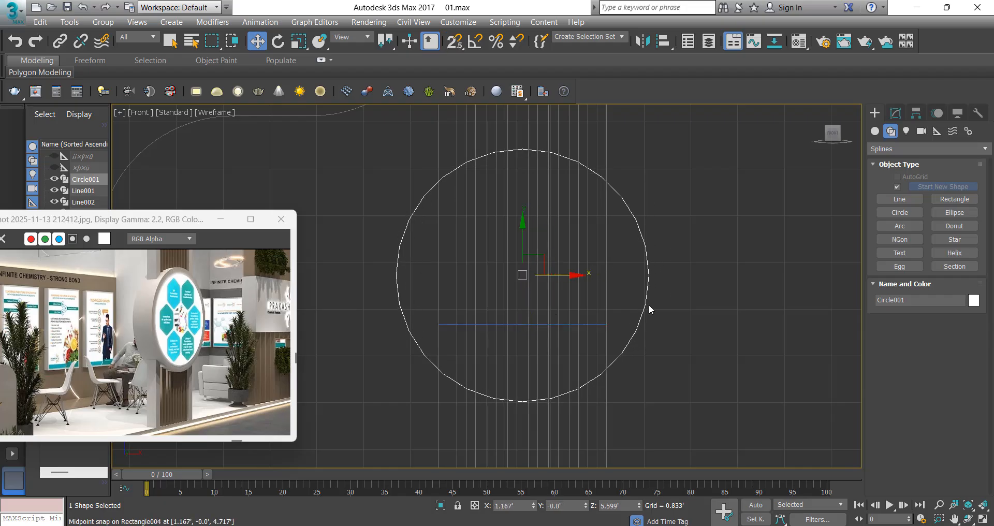
{"action": "left_click", "coordinate": [895, 113]}
{"action": "double_click", "coordinate": [940, 306]}
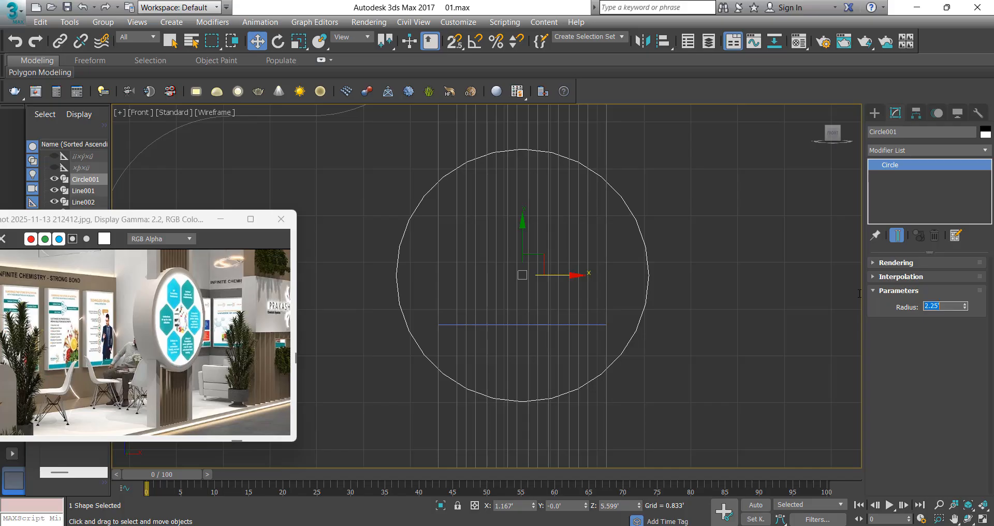
Turn on adaptive interpolation for the circle and lower it slightly on the column.
{"action": "left_click", "coordinate": [906, 278]}
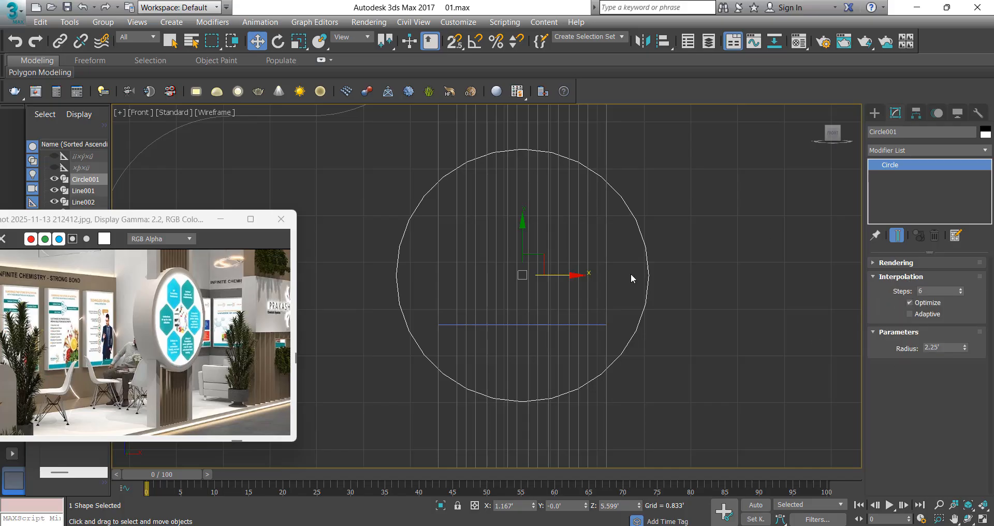
{"action": "left_click", "coordinate": [909, 313]}
{"action": "scroll", "coordinate": [529, 213], "scroll_direction": "down", "scroll_amount": 2}
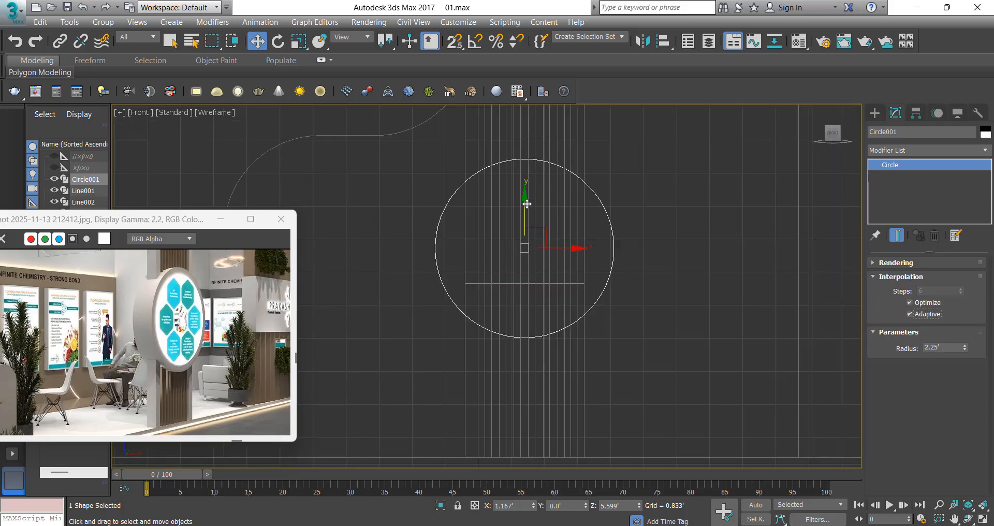
Apply an Extrude modifier to the circle with an amount of 0.5'.
{"action": "left_click", "coordinate": [902, 152]}
{"action": "scroll", "coordinate": [897, 164], "scroll_direction": "down", "scroll_amount": 10}
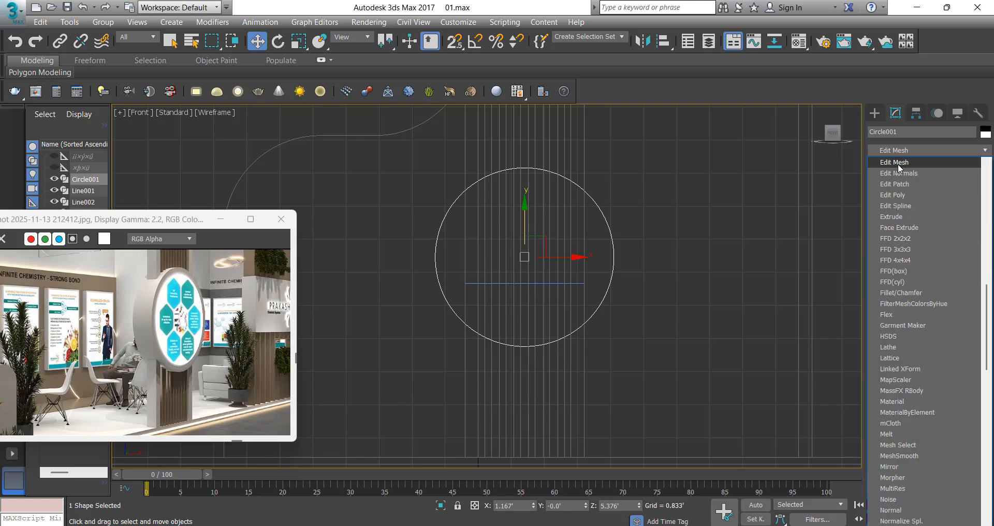
{"action": "left_click", "coordinate": [900, 161]}
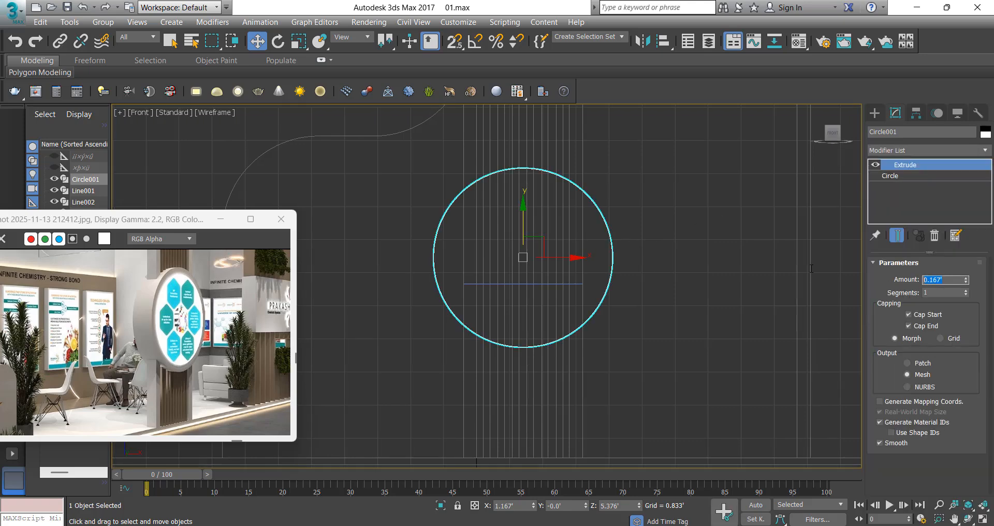
{"action": "type", "text": "0.5"}
{"action": "key", "text": "Return"}
In the perspective view, move the extruded disc along its depth axis onto the arch's slatted column.
{"action": "middle_click_drag", "start_coordinate": [544, 275], "coordinate": [539, 247]}
{"action": "scroll", "coordinate": [579, 269], "scroll_direction": "down", "scroll_amount": 4}
{"action": "key", "text": "p"}
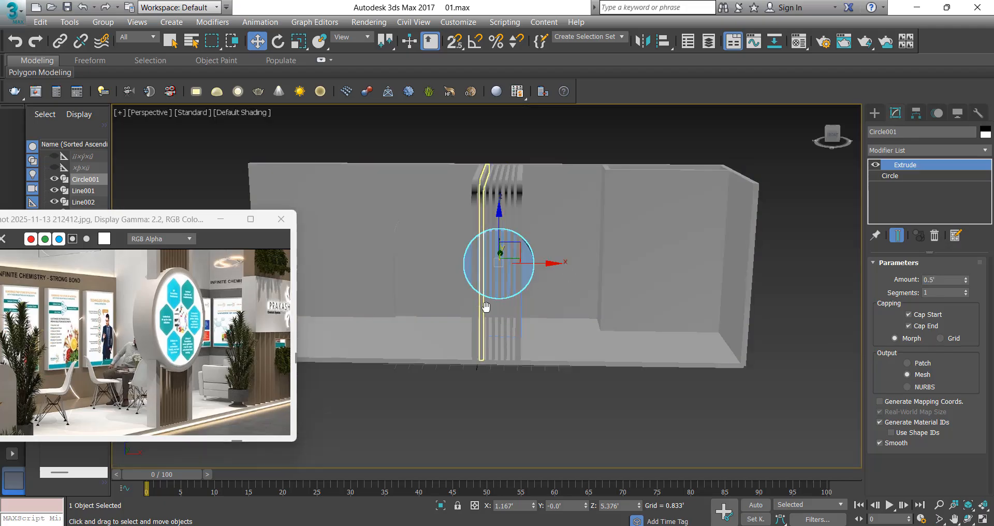
{"action": "middle_click_drag", "start_coordinate": [486, 307], "coordinate": [621, 344], "text": "alt"}
{"action": "scroll", "coordinate": [511, 270], "scroll_direction": "up", "scroll_amount": 3}
{"action": "left_click_drag", "start_coordinate": [496, 265], "coordinate": [595, 268]}
{"action": "key", "text": "z"}
Set the disc's extrusion amount to 8" and adjust its depth position so it wraps the column evenly.
{"action": "middle_click_drag", "start_coordinate": [421, 220], "coordinate": [671, 291], "text": "alt"}
{"action": "left_click_drag", "start_coordinate": [950, 283], "coordinate": [856, 277]}
{"action": "type", "text": "8\""}
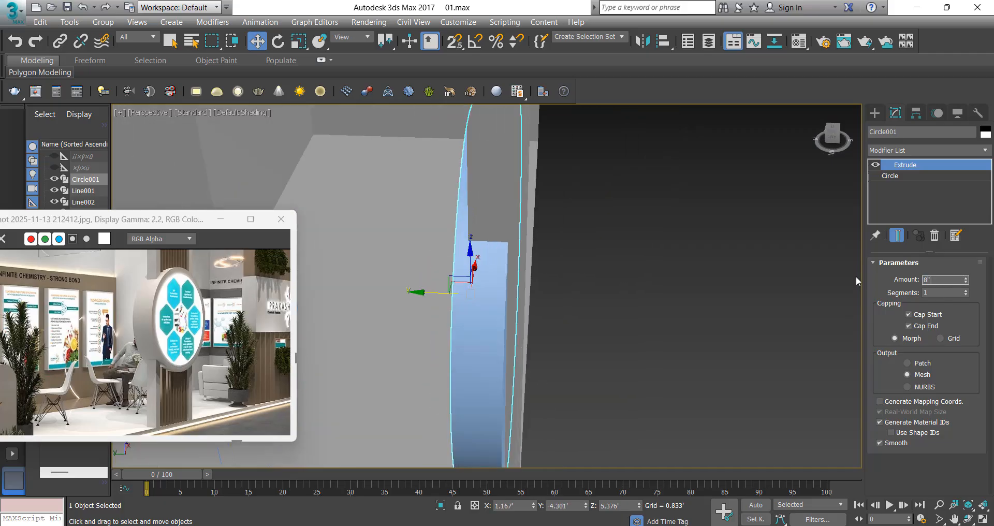
{"action": "key", "text": "Return"}
{"action": "scroll", "coordinate": [496, 253], "scroll_direction": "up", "scroll_amount": 4}
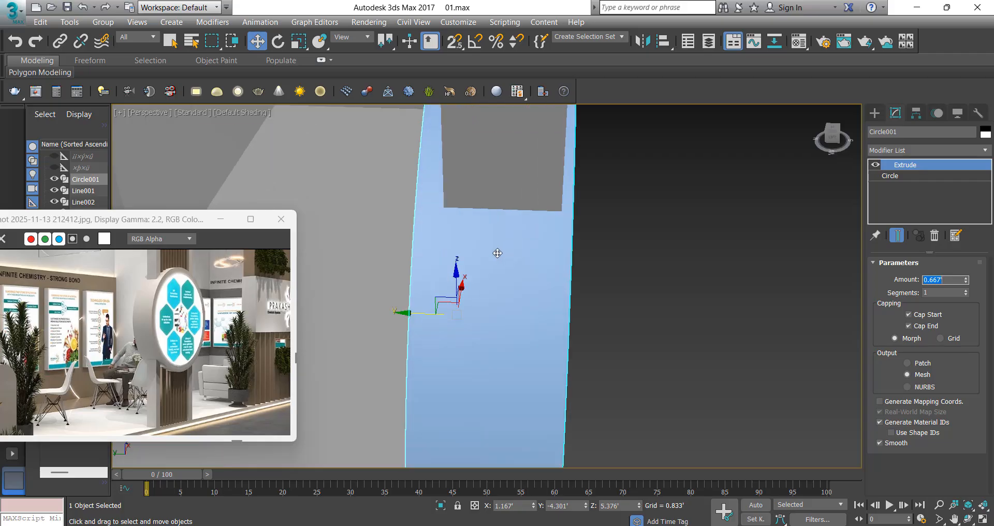
{"action": "left_click_drag", "start_coordinate": [496, 253], "coordinate": [501, 247]}
Clone the disc in place as an independent copy.
{"action": "scroll", "coordinate": [501, 247], "scroll_direction": "down", "scroll_amount": 5}
{"action": "middle_click_drag", "start_coordinate": [501, 247], "coordinate": [422, 282], "text": "alt"}
{"action": "key", "text": "alt+z"}
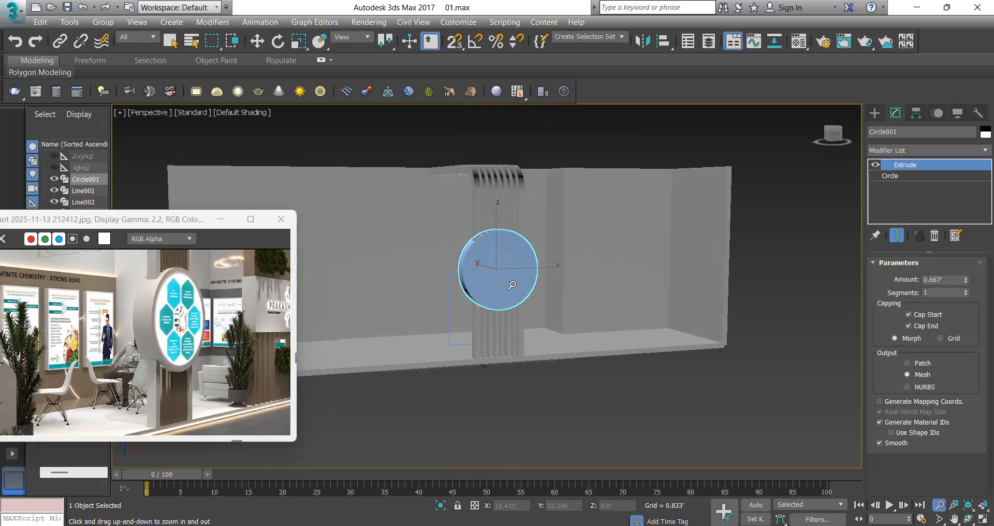
{"action": "scroll", "coordinate": [482, 289], "scroll_direction": "up", "scroll_amount": 3}
{"action": "scroll", "coordinate": [482, 260], "scroll_direction": "up", "scroll_amount": 1}
{"action": "key", "text": "w"}
{"action": "mouse_move", "coordinate": [482, 255]}
{"action": "middle_mouse_down"}
{"action": "mouse_move", "coordinate": [507, 248]}
{"action": "mouse_move", "coordinate": [499, 260]}
{"action": "middle_mouse_up"}
{"action": "key", "text": "ctrl+v"}
{"action": "left_click", "coordinate": [477, 312]}
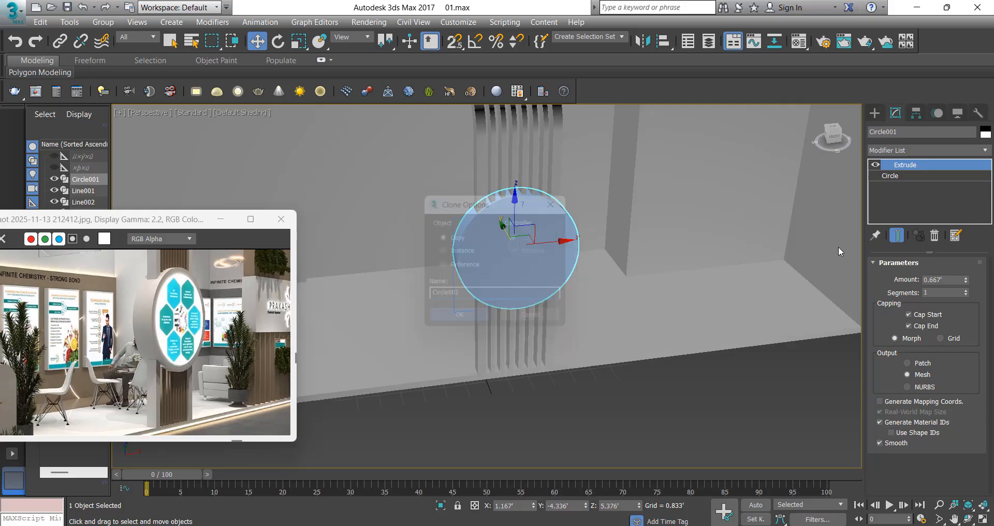
Reduce the base circle radius of the cloned disc to 2.15'.
{"action": "left_click", "coordinate": [900, 176]}
{"action": "left_click_drag", "start_coordinate": [955, 347], "coordinate": [904, 347]}
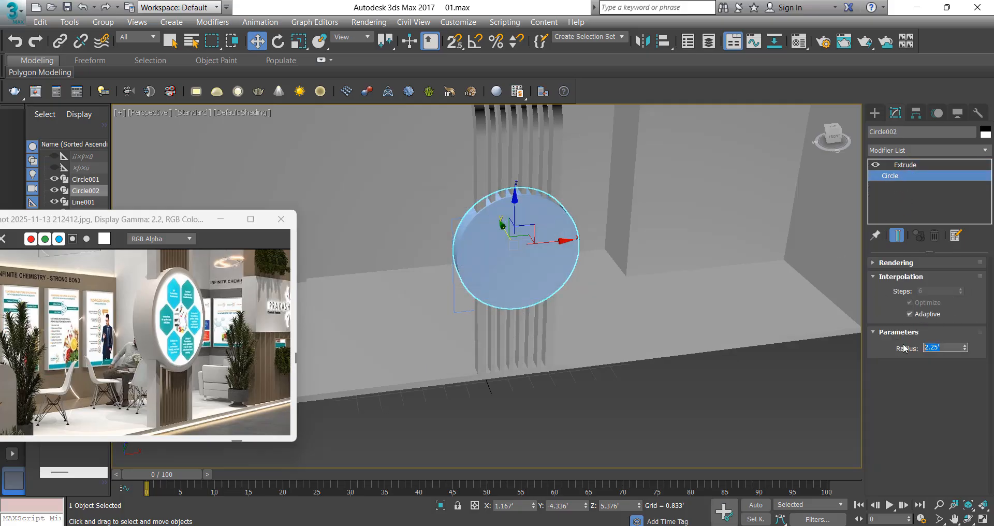
{"action": "type", "text": "2.15"}
{"action": "key", "text": "Return"}
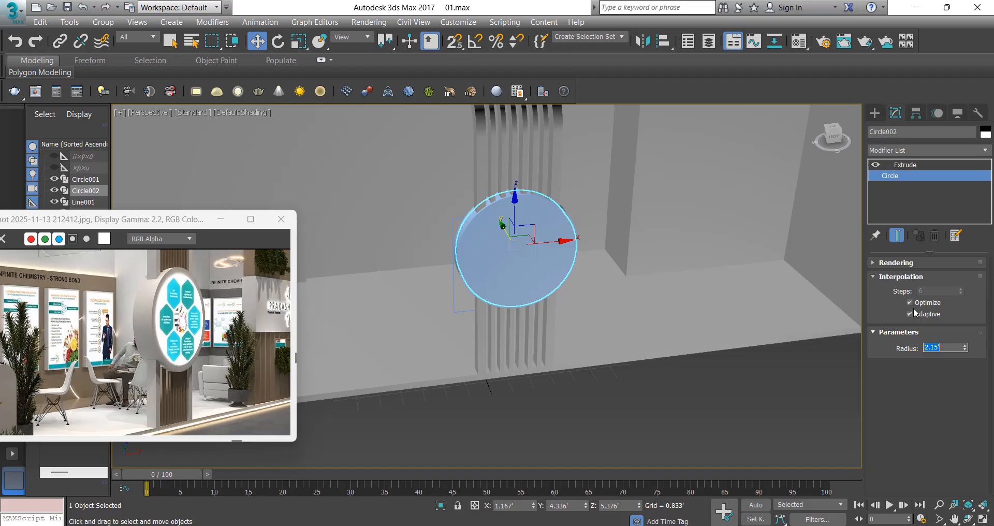
Move the smaller disc along the depth axis so it protrudes slightly from the large disc's front face.
{"action": "left_click", "coordinate": [914, 169]}
{"action": "middle_click_drag", "start_coordinate": [449, 264], "coordinate": [504, 247], "text": "alt"}
{"action": "scroll", "coordinate": [600, 321], "scroll_direction": "down", "scroll_amount": 3}
{"action": "middle_click_drag", "start_coordinate": [601, 321], "coordinate": [505, 280]}
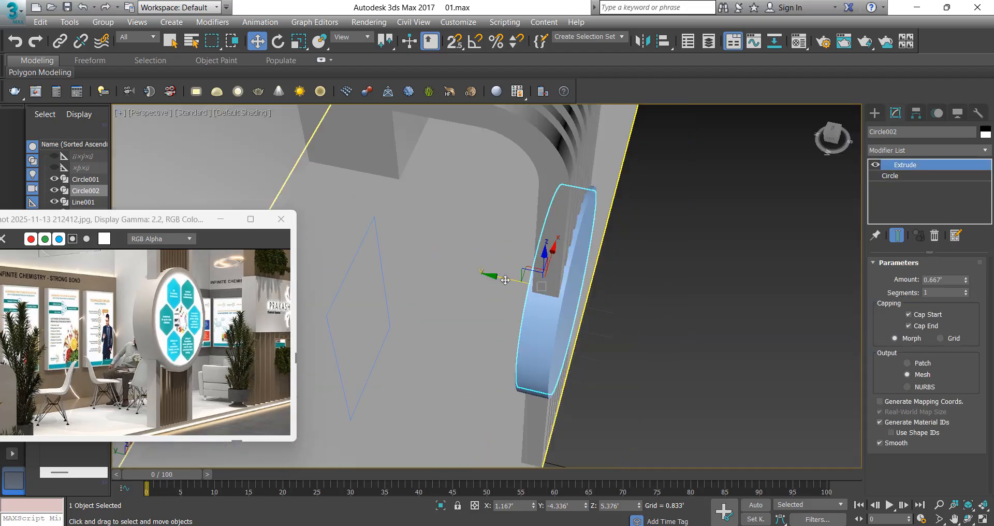
{"action": "left_click_drag", "start_coordinate": [505, 280], "coordinate": [534, 284]}
{"action": "scroll", "coordinate": [580, 306], "scroll_direction": "up", "scroll_amount": 5}
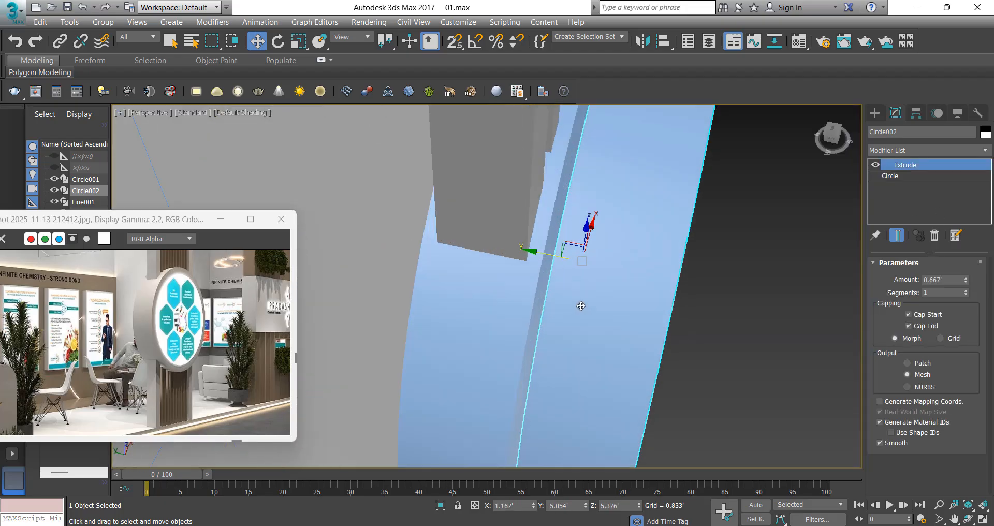
{"action": "left_click_drag", "start_coordinate": [580, 305], "coordinate": [572, 312]}
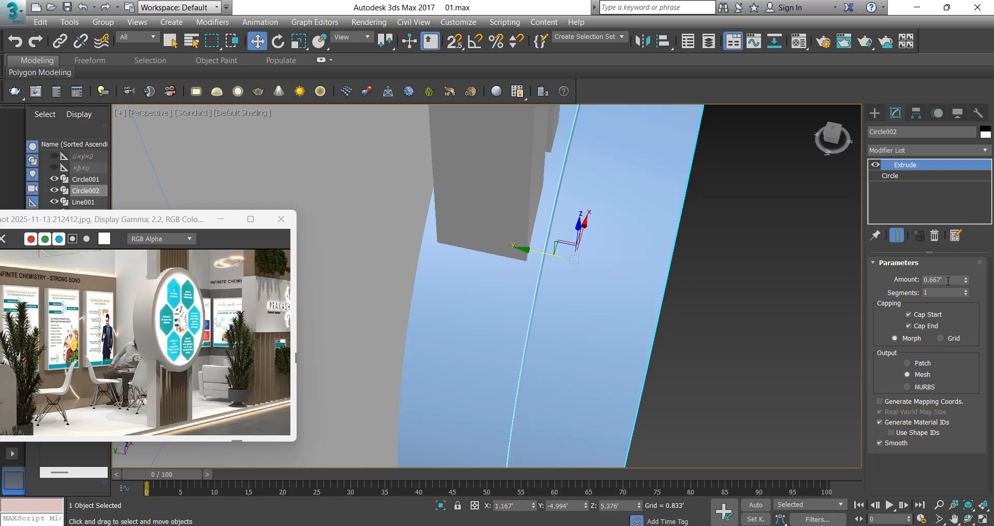
Set the smaller disc's extrusion amount to 0.016' for a thin face panel.
{"action": "left_click", "coordinate": [948, 281]}
{"action": "key", "text": "Return"}
{"action": "scroll", "coordinate": [617, 293], "scroll_direction": "down", "scroll_amount": 5}
{"action": "middle_click_drag", "start_coordinate": [521, 282], "coordinate": [445, 249], "text": "alt"}
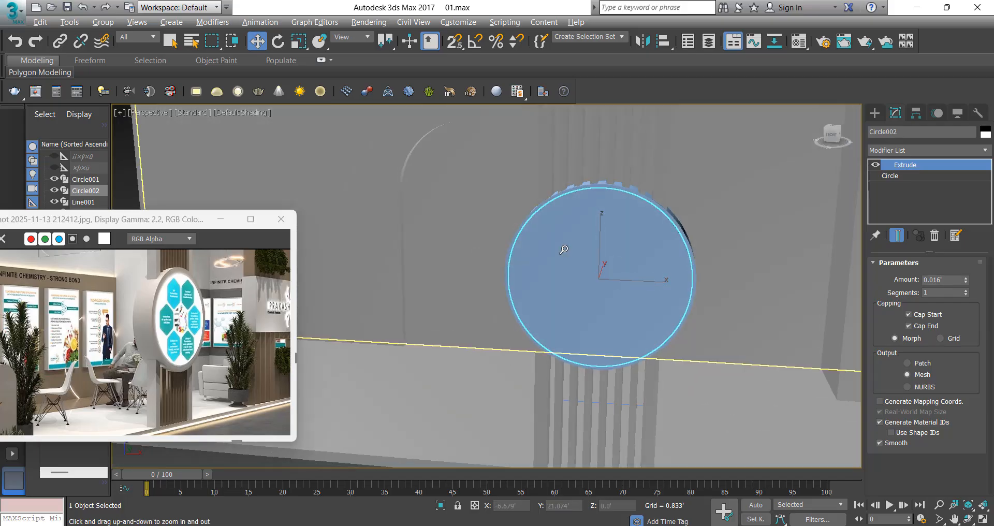
Clone the thin face panel along the depth axis onto the opposite face of the large disc.
{"action": "scroll", "coordinate": [566, 248], "scroll_direction": "down", "scroll_amount": 3}
{"action": "scroll", "coordinate": [544, 252], "scroll_direction": "up", "scroll_amount": 2}
{"action": "middle_click_drag", "start_coordinate": [571, 277], "coordinate": [624, 249], "text": "alt"}
{"action": "scroll", "coordinate": [611, 254], "scroll_direction": "up", "scroll_amount": 5}
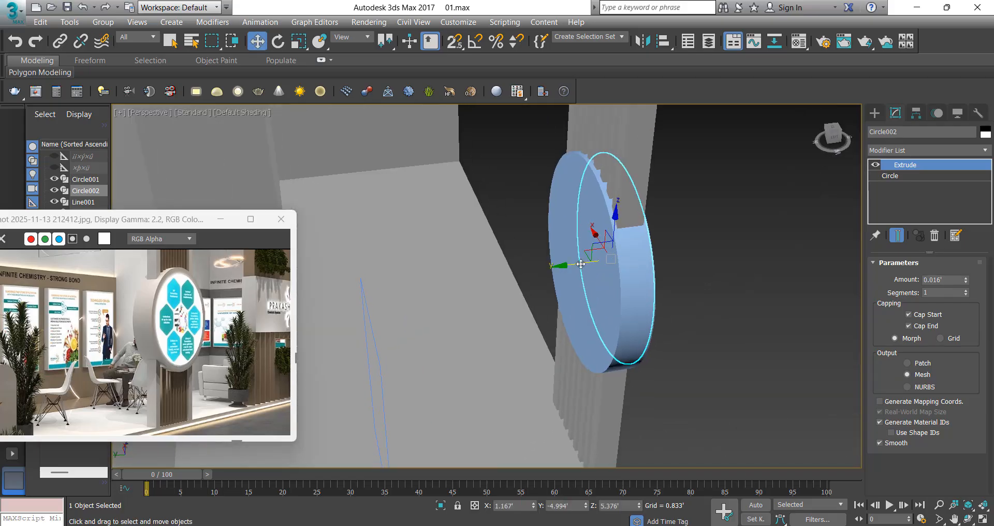
{"action": "left_click_drag", "start_coordinate": [592, 265], "coordinate": [543, 274]}
{"action": "left_click", "coordinate": [498, 325]}
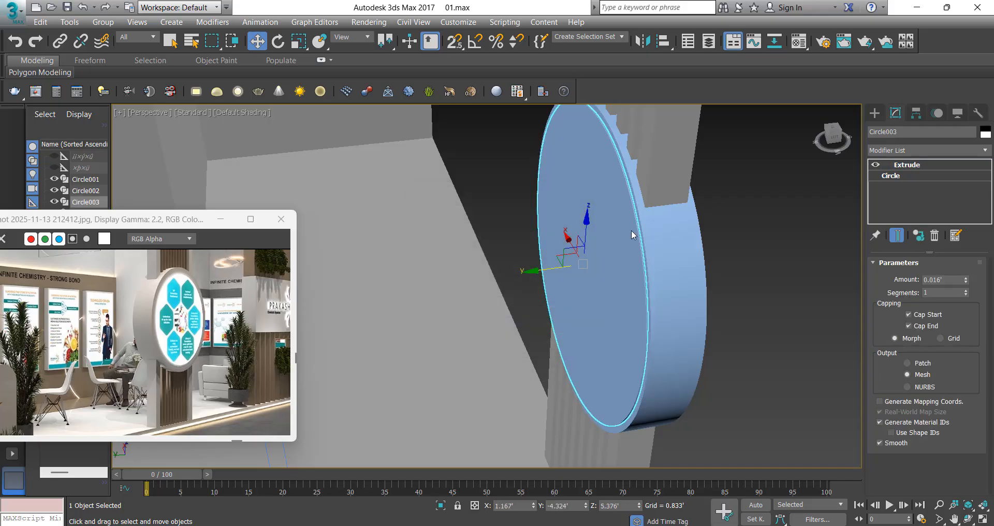
Select the discs together with the adjoining arch pieces and assign them one gray object color.
{"action": "left_click_drag", "start_coordinate": [742, 224], "coordinate": [635, 253]}
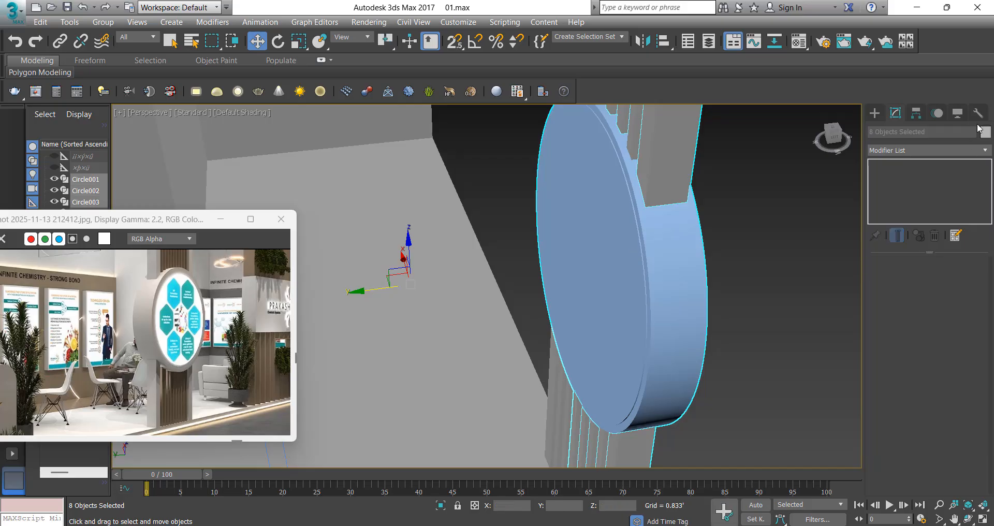
{"action": "left_click", "coordinate": [985, 131]}
{"action": "left_click", "coordinate": [539, 301]}
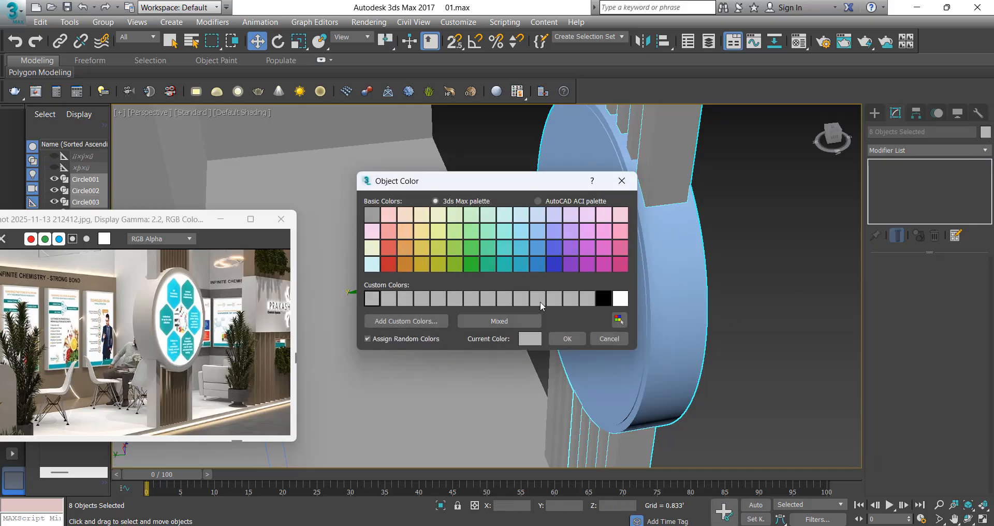
{"action": "left_click", "coordinate": [574, 339]}
{"action": "left_click", "coordinate": [751, 305]}
Show edged faces and inspect the round display and arch from the front of the booth.
{"action": "scroll", "coordinate": [751, 305], "scroll_direction": "down", "scroll_amount": 5}
{"action": "middle_click_drag", "start_coordinate": [751, 305], "coordinate": [594, 250], "text": "alt"}
{"action": "scroll", "coordinate": [534, 250], "scroll_direction": "down", "scroll_amount": 2}
{"action": "middle_click_drag", "start_coordinate": [554, 277], "coordinate": [581, 272], "text": "alt"}
{"action": "scroll", "coordinate": [581, 273], "scroll_direction": "down", "scroll_amount": 3}
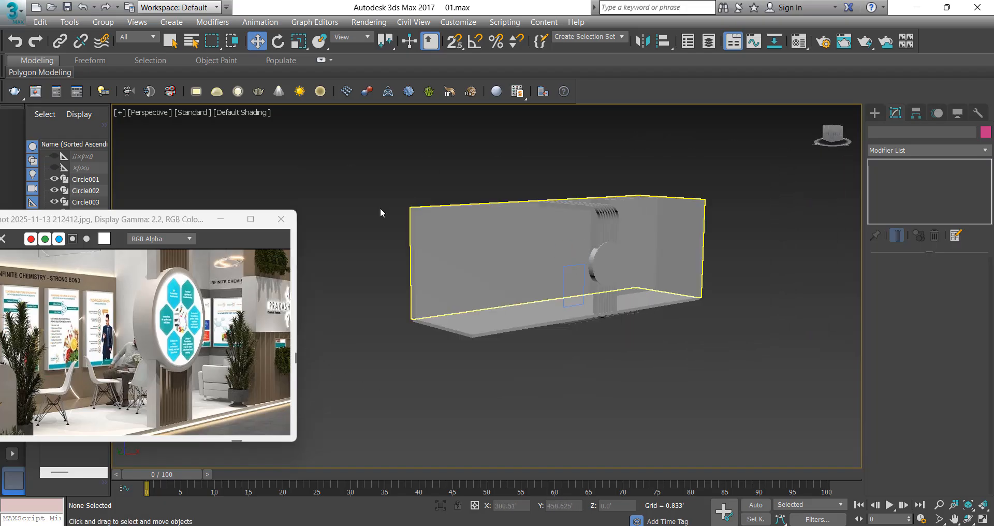
{"action": "scroll", "coordinate": [575, 229], "scroll_direction": "up", "scroll_amount": 3}
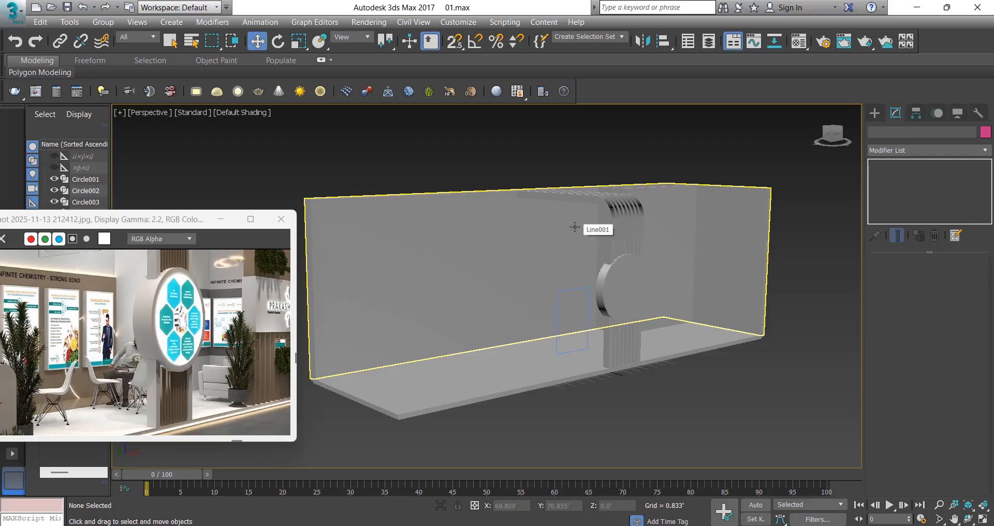
{"action": "key", "text": "F4"}
{"action": "mouse_move", "coordinate": [490, 293]}
{"action": "middle_mouse_down", "text": "alt"}
{"action": "mouse_move", "coordinate": [537, 295]}
{"action": "mouse_move", "coordinate": [319, 318]}
{"action": "middle_mouse_up", "text": "alt"}
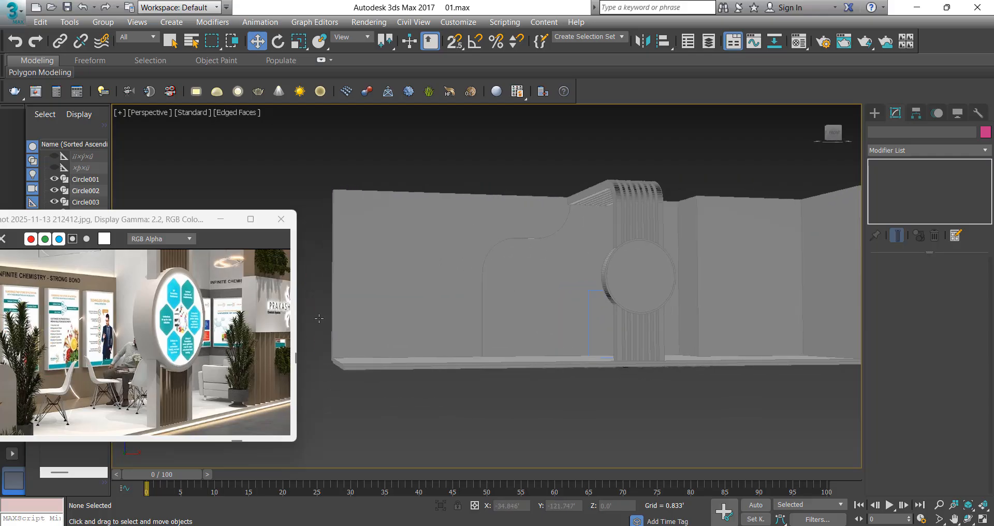
{"action": "scroll", "coordinate": [188, 285], "scroll_direction": "down", "scroll_amount": 1}
{"action": "scroll", "coordinate": [250, 317], "scroll_direction": "up", "scroll_amount": 1}
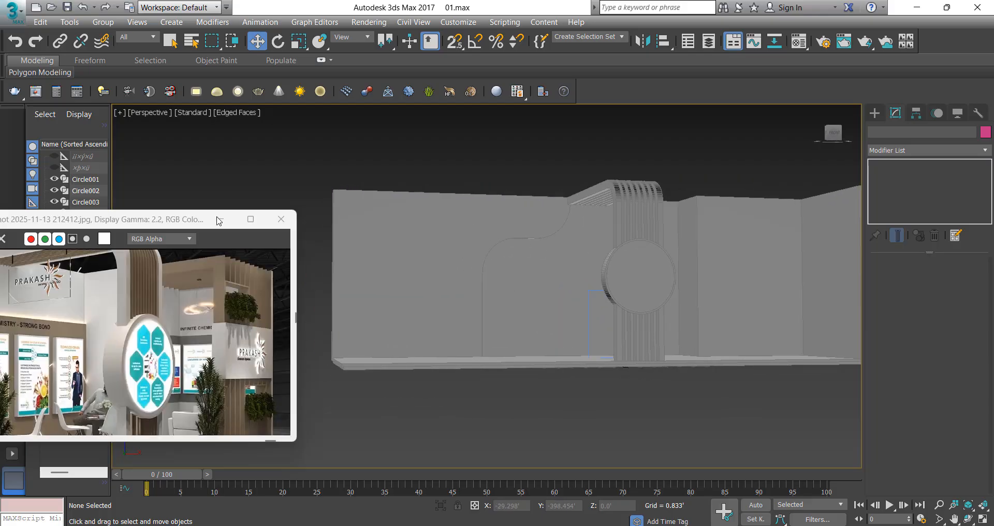
Enlarge the reference render to examine the round display and surrounding booth structures, then restore its small window.
{"action": "double_click", "coordinate": [182, 221]}
{"action": "scroll", "coordinate": [710, 254], "scroll_direction": "up", "scroll_amount": 1}
{"action": "middle_click_drag", "start_coordinate": [658, 233], "coordinate": [421, 275]}
{"action": "middle_click_drag", "start_coordinate": [720, 177], "coordinate": [709, 167]}
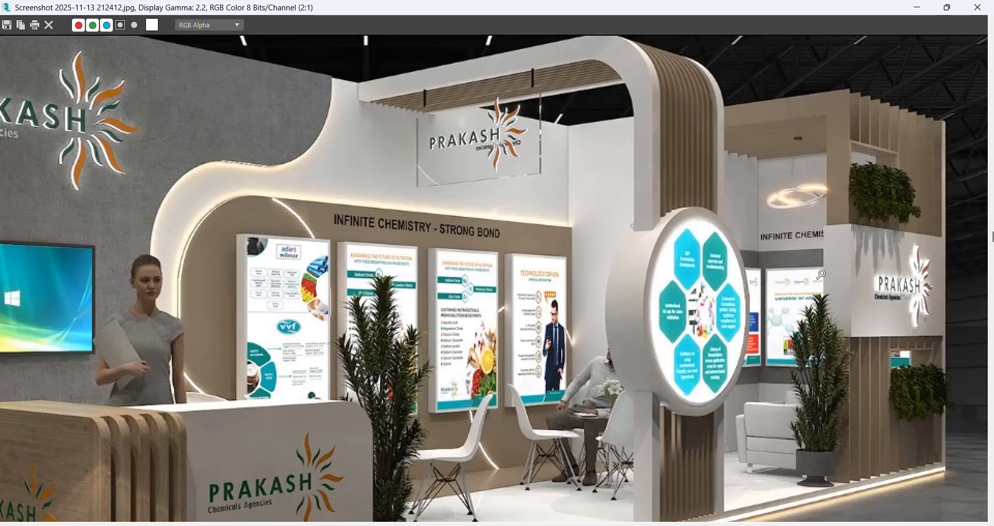
{"action": "left_click", "coordinate": [895, 524]}
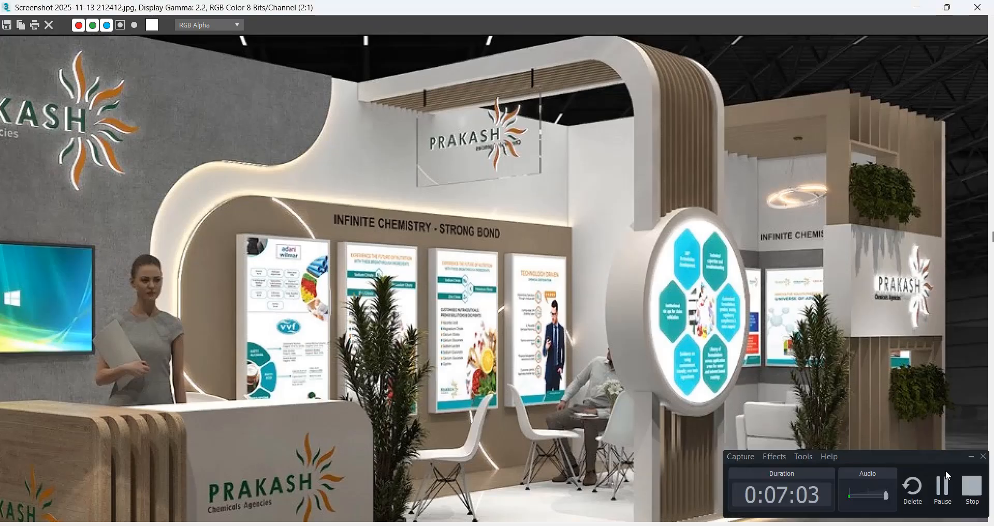
{"action": "left_click", "coordinate": [972, 459]}
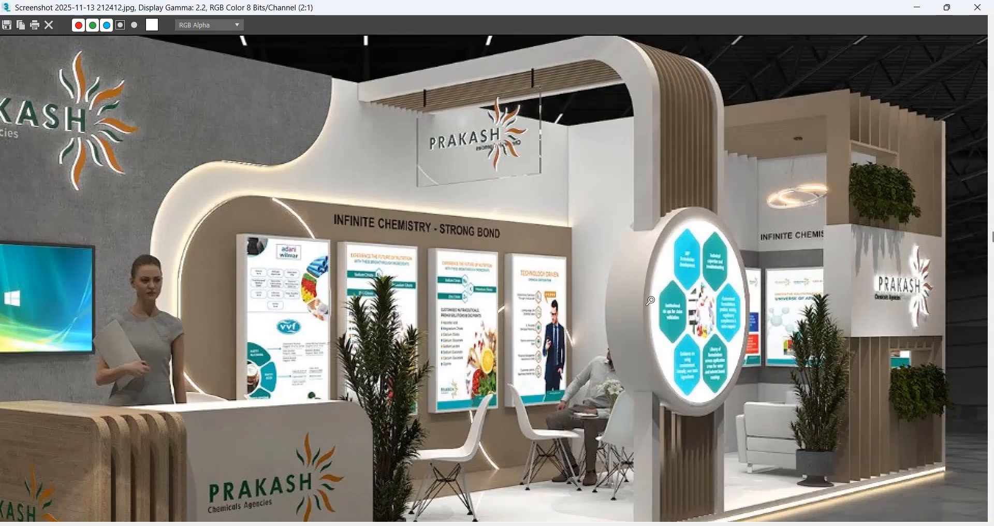
{"action": "double_click", "coordinate": [580, 8]}
{"action": "middle_click_drag", "start_coordinate": [719, 352], "coordinate": [697, 338]}
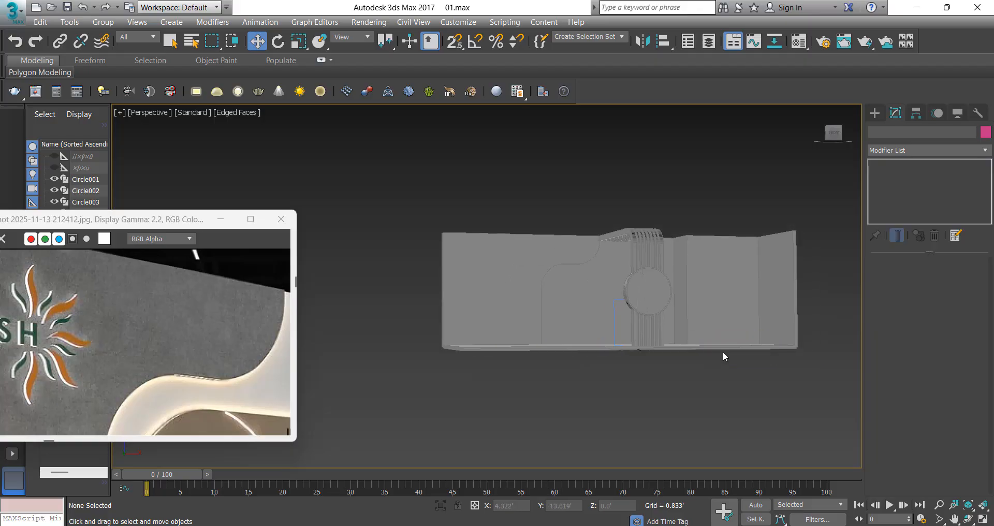
In the Left view, draw a snapped L-shaped line from the back wall's top along the arch's top to its front corner, then down to the floor.
{"action": "key", "text": "l"}
{"action": "scroll", "coordinate": [629, 302], "scroll_direction": "down", "scroll_amount": 2}
{"action": "middle_click_drag", "start_coordinate": [628, 301], "coordinate": [653, 209]}
{"action": "scroll", "coordinate": [510, 195], "scroll_direction": "up", "scroll_amount": 2}
{"action": "key", "text": "alt+l"}
{"action": "scroll", "coordinate": [508, 193], "scroll_direction": "up", "scroll_amount": 8}
{"action": "key", "text": "s"}
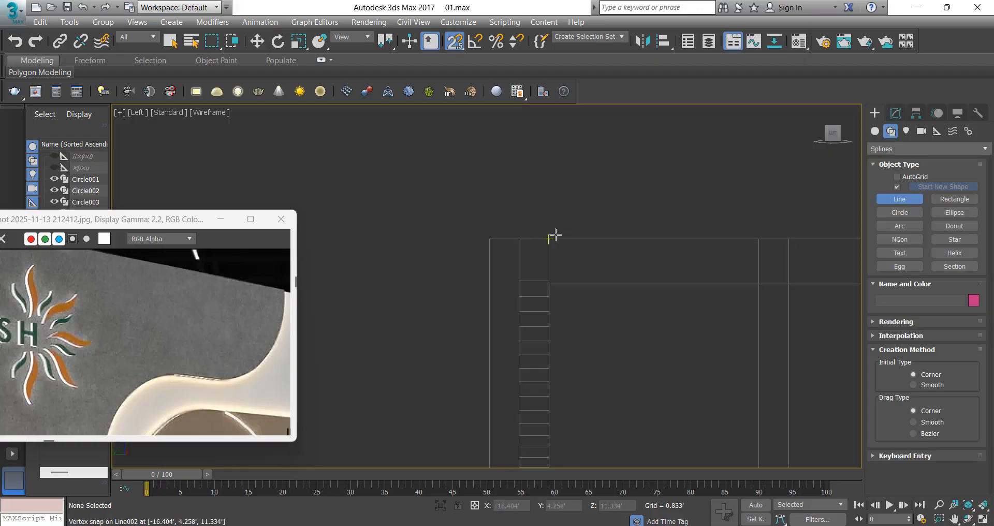
{"action": "left_click", "coordinate": [553, 236]}
{"action": "scroll", "coordinate": [474, 193], "scroll_direction": "down", "scroll_amount": 6}
{"action": "scroll", "coordinate": [608, 200], "scroll_direction": "up", "scroll_amount": 4}
{"action": "left_click", "coordinate": [551, 201]}
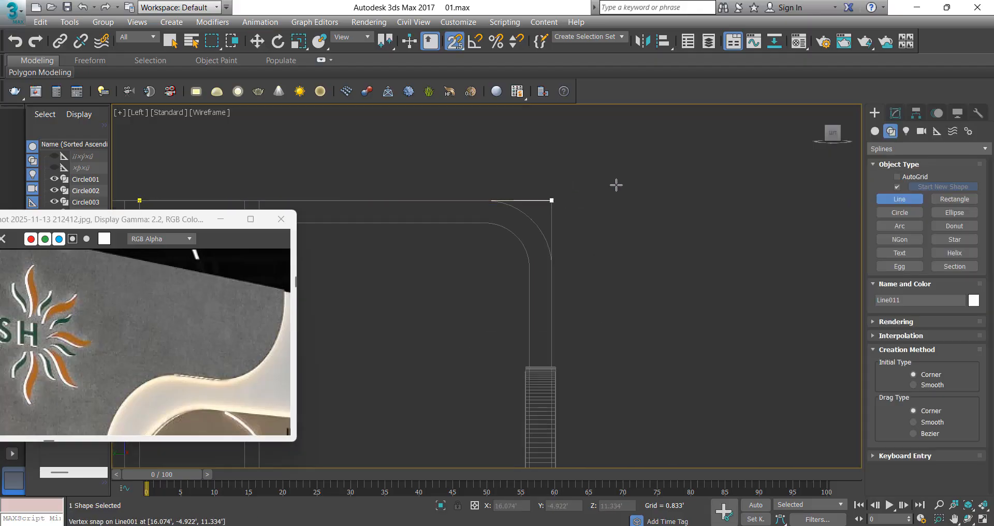
{"action": "scroll", "coordinate": [617, 184], "scroll_direction": "down", "scroll_amount": 5}
{"action": "scroll", "coordinate": [570, 373], "scroll_direction": "up", "scroll_amount": 6}
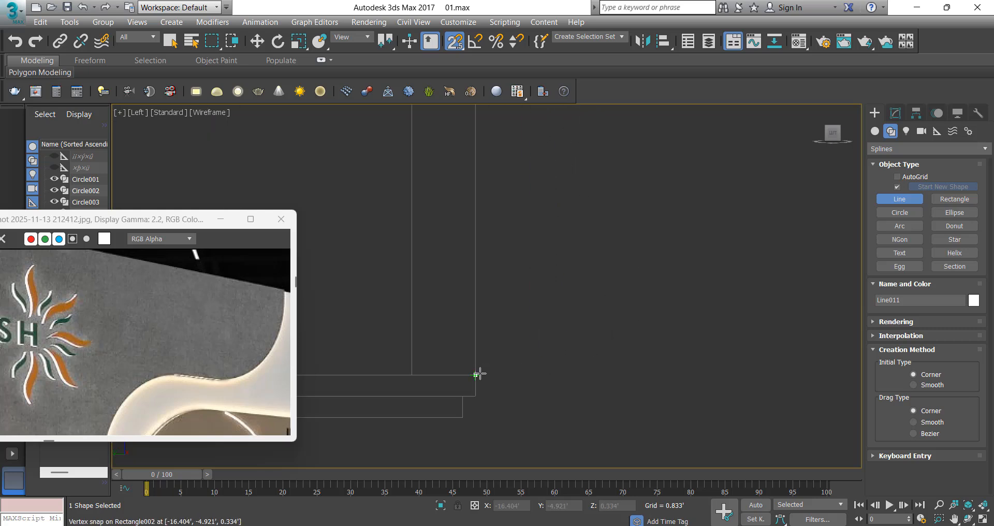
{"action": "left_click", "coordinate": [479, 373]}
{"action": "right_click", "coordinate": [632, 302]}
{"action": "scroll", "coordinate": [628, 334], "scroll_direction": "down", "scroll_amount": 8}
{"action": "key", "text": "w"}
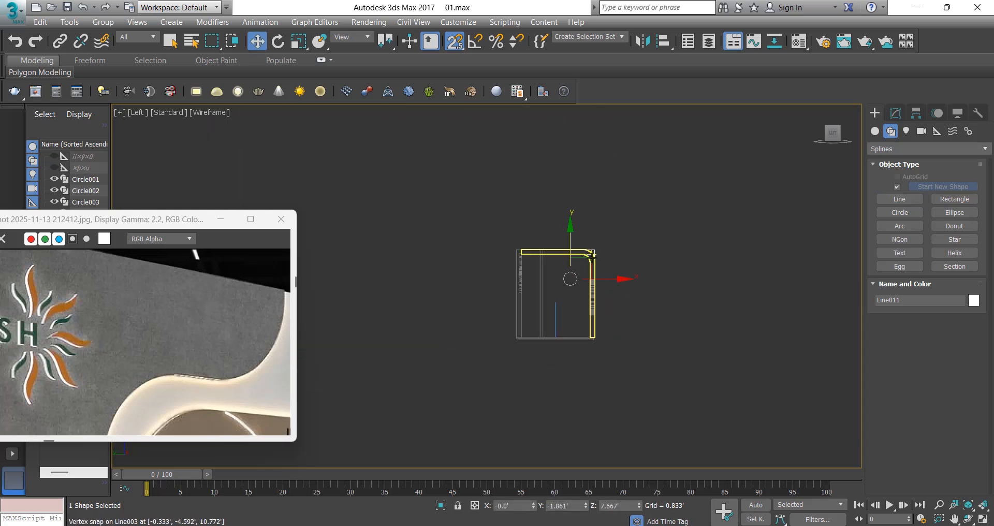
Move the rear end vertex of the L-shaped line along the horizontal axis, snapping it to the front edge of the partition wall.
{"action": "scroll", "coordinate": [592, 249], "scroll_direction": "up", "scroll_amount": 4}
{"action": "key", "text": "1"}
{"action": "left_click", "coordinate": [445, 243]}
{"action": "scroll", "coordinate": [445, 244], "scroll_direction": "up", "scroll_amount": 3}
{"action": "scroll", "coordinate": [456, 246], "scroll_direction": "up", "scroll_amount": 4}
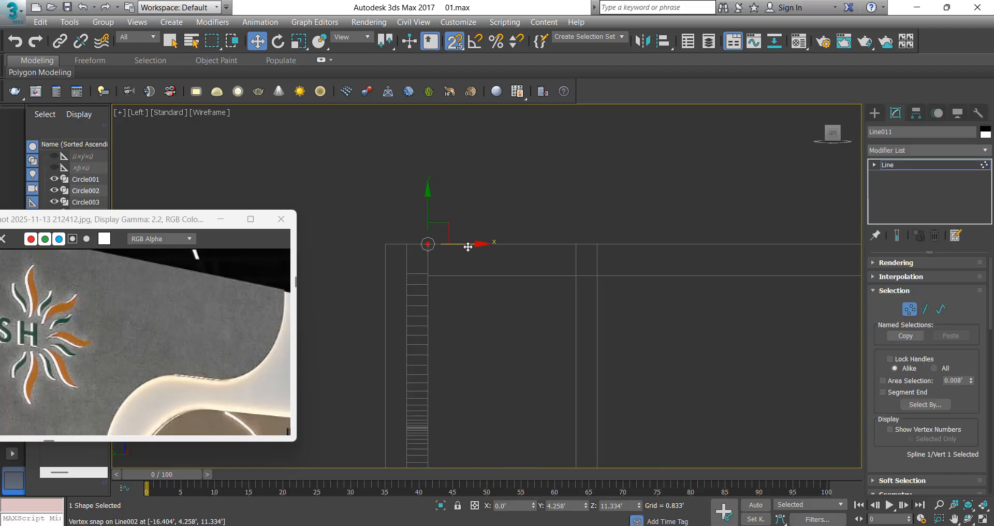
{"action": "left_click_drag", "start_coordinate": [599, 242], "coordinate": [597, 242]}
{"action": "left_click", "coordinate": [460, 194]}
{"action": "scroll", "coordinate": [502, 231], "scroll_direction": "down", "scroll_amount": 8}
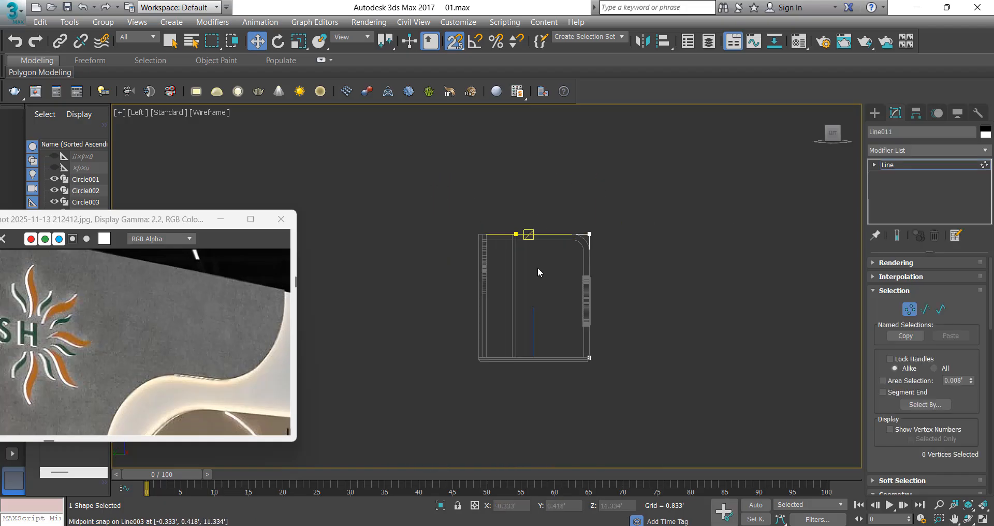
Outline the L-shaped spline toward its inner side to form a closed slat profile.
{"action": "scroll", "coordinate": [536, 267], "scroll_direction": "up", "scroll_amount": 2}
{"action": "scroll", "coordinate": [475, 258], "scroll_direction": "up", "scroll_amount": 2}
{"action": "middle_click_drag", "start_coordinate": [540, 260], "coordinate": [508, 251]}
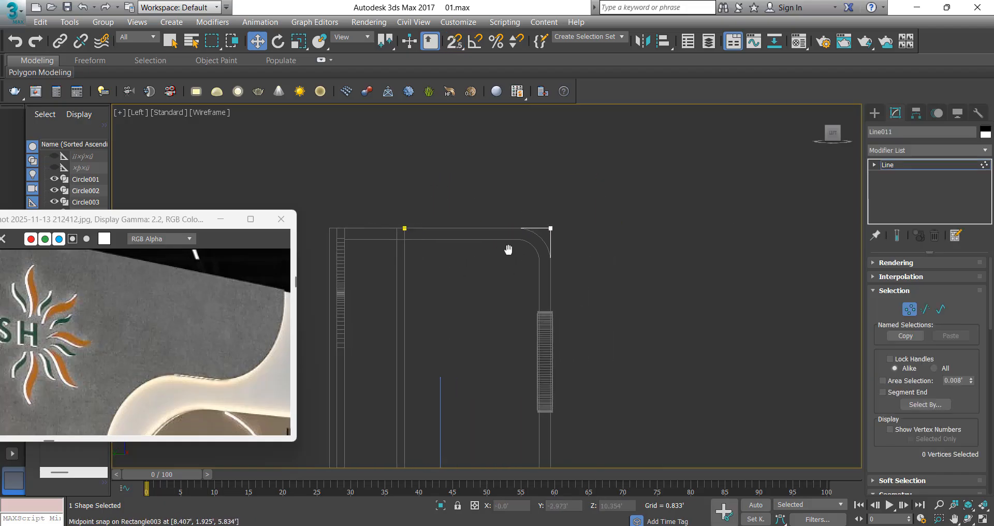
{"action": "scroll", "coordinate": [507, 251], "scroll_direction": "up", "scroll_amount": 2}
{"action": "key", "text": "3"}
{"action": "left_click", "coordinate": [568, 242]}
{"action": "scroll", "coordinate": [948, 400], "scroll_direction": "down", "scroll_amount": 10}
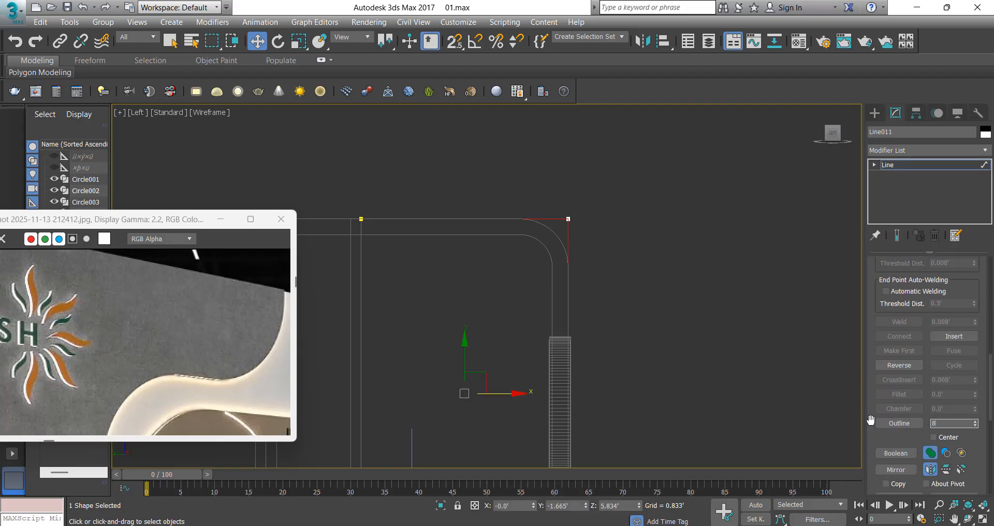
{"action": "key", "text": "Return"}
{"action": "middle_click_drag", "start_coordinate": [610, 356], "coordinate": [617, 328]}
{"action": "key", "text": "ctrl+z"}
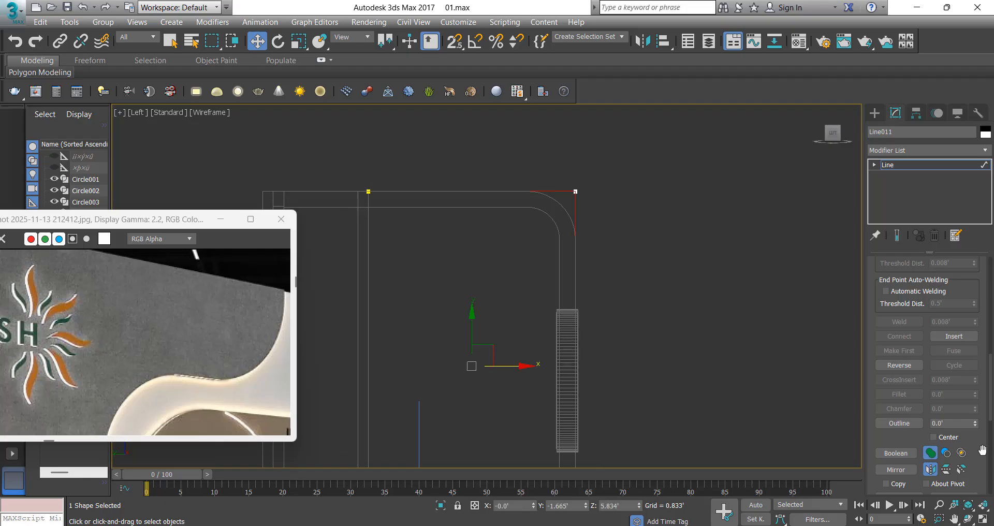
{"action": "key", "text": "Return"}
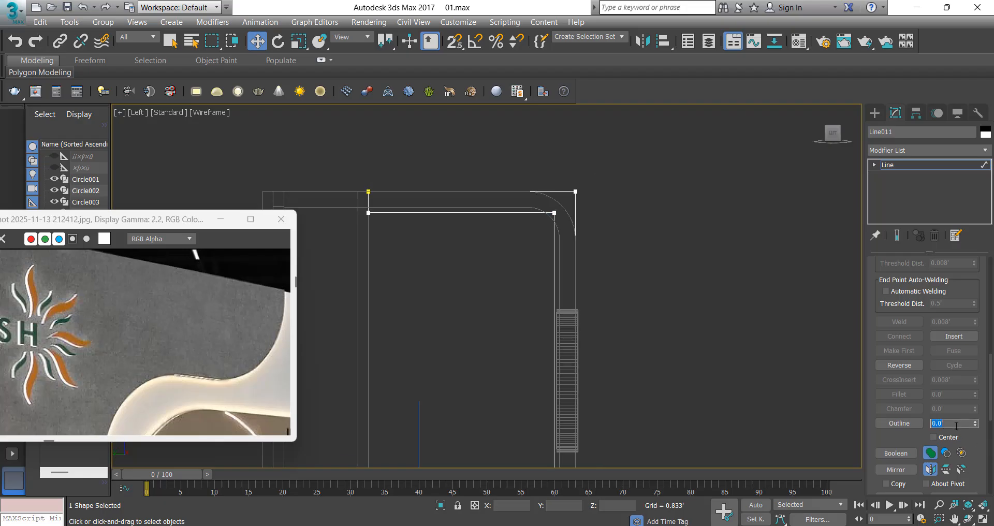
{"action": "key", "text": "z"}
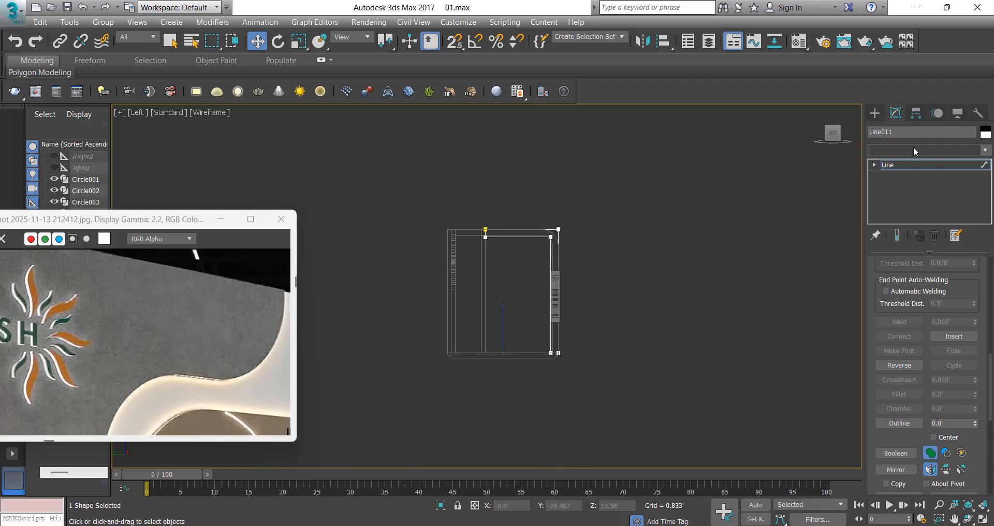
Apply Extrude to the closed slat profile and move the piece along X toward the corner of the partition room.
{"action": "left_click", "coordinate": [913, 150]}
{"action": "left_click", "coordinate": [899, 163]}
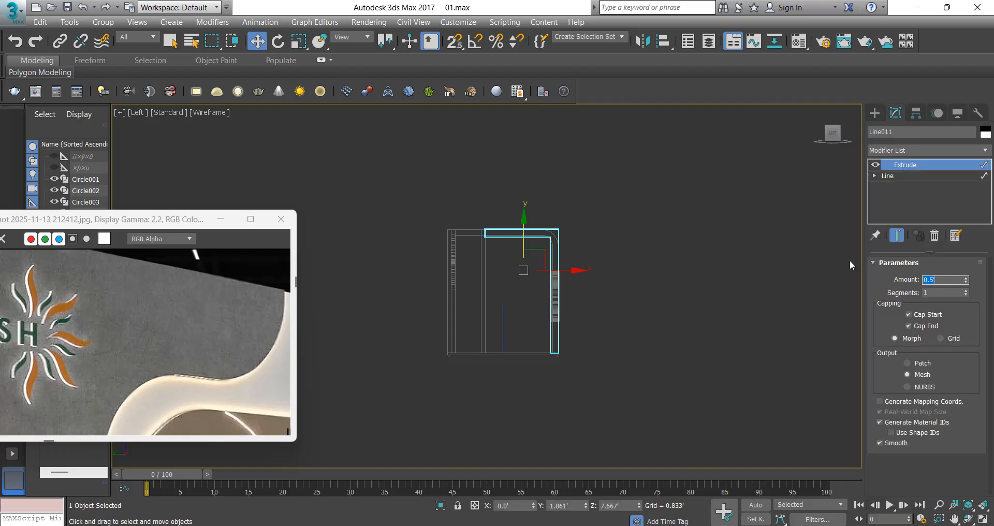
{"action": "key", "text": "t"}
{"action": "scroll", "coordinate": [572, 247], "scroll_direction": "up", "scroll_amount": 2}
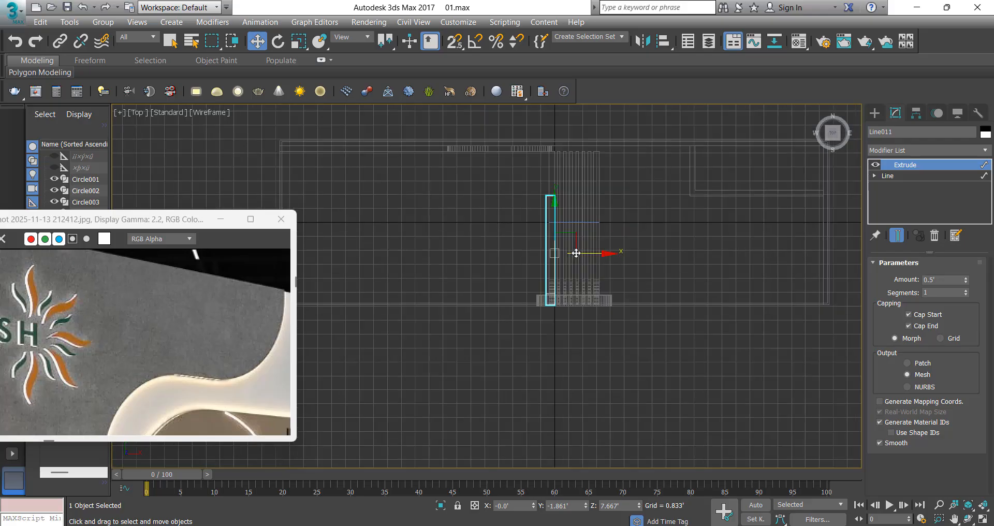
{"action": "left_click_drag", "start_coordinate": [574, 250], "coordinate": [709, 207]}
Check the slatted corner in the reference render and set the slat's extrusion amount to 0.167'.
{"action": "scroll", "coordinate": [217, 287], "scroll_direction": "down", "scroll_amount": 5}
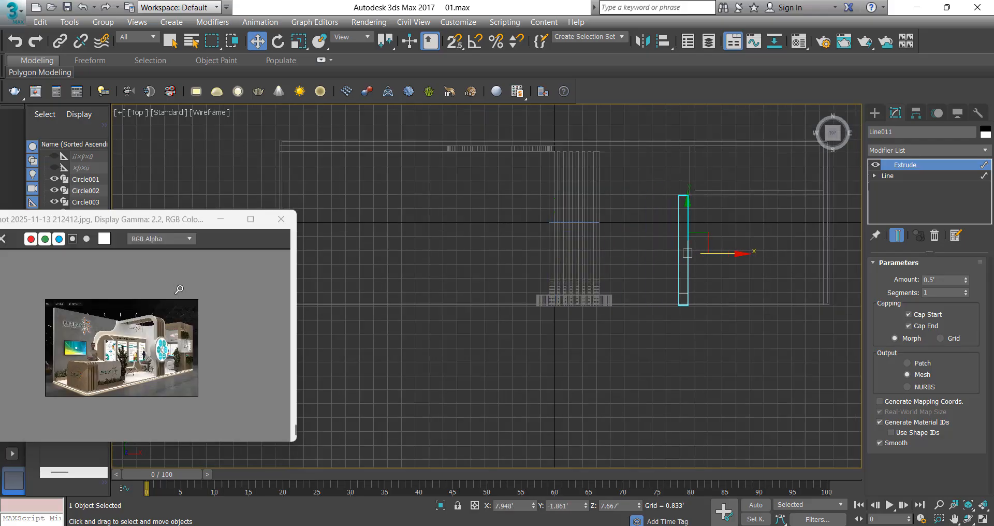
{"action": "scroll", "coordinate": [217, 334], "scroll_direction": "up", "scroll_amount": 2}
{"action": "scroll", "coordinate": [246, 337], "scroll_direction": "up", "scroll_amount": 1}
{"action": "middle_click_drag", "start_coordinate": [253, 323], "coordinate": [121, 319]}
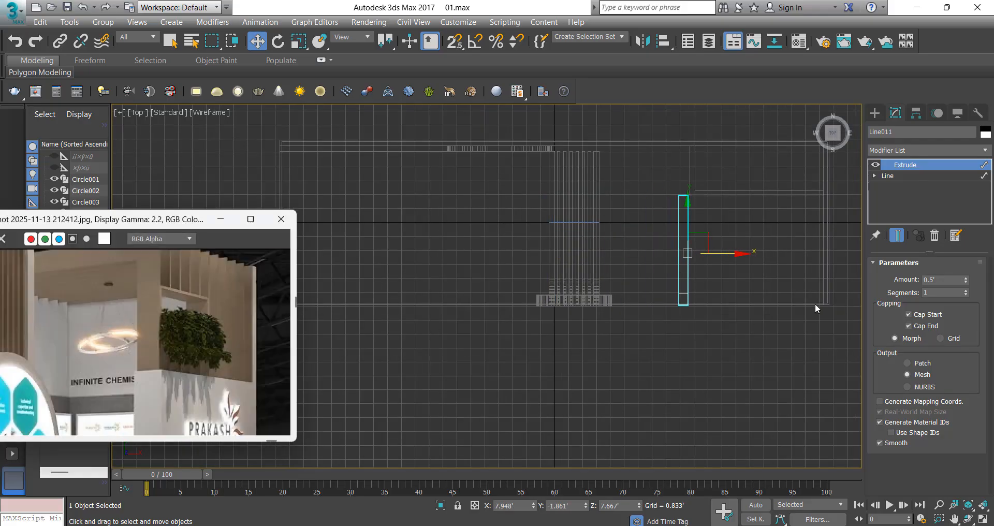
{"action": "left_click", "coordinate": [941, 283]}
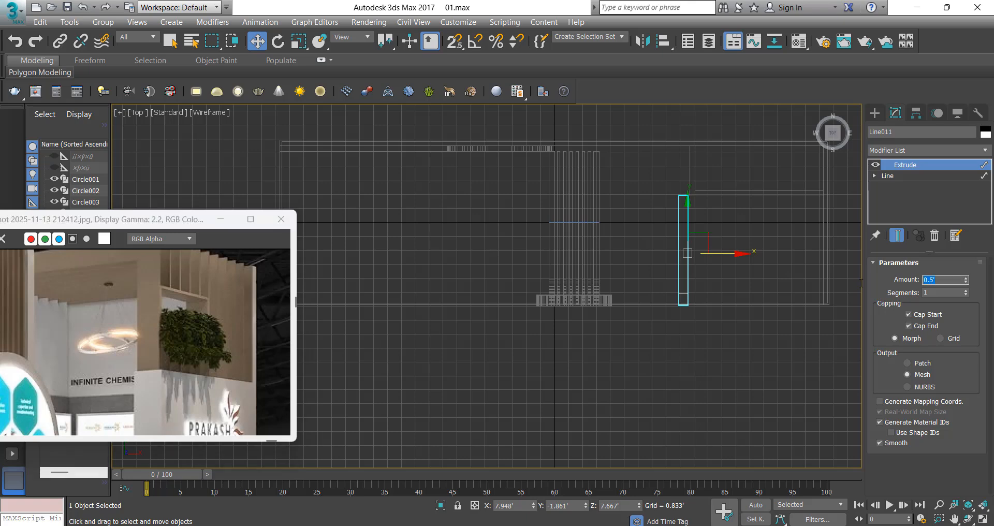
Align the slat along X with the partition wall's corner in the Top view using vertex snapping.
{"action": "scroll", "coordinate": [684, 212], "scroll_direction": "up", "scroll_amount": 5}
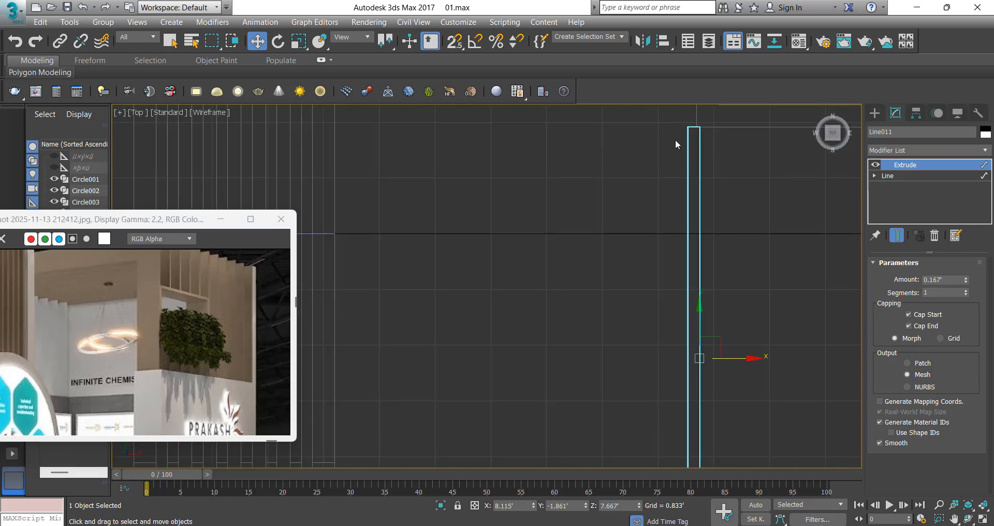
{"action": "key", "text": "s"}
{"action": "left_click_drag", "start_coordinate": [693, 126], "coordinate": [700, 126]}
{"action": "key", "text": "s"}
{"action": "scroll", "coordinate": [691, 153], "scroll_direction": "down", "scroll_amount": 3}
{"action": "middle_click_drag", "start_coordinate": [654, 172], "coordinate": [590, 199]}
Clone the slat along X as 15 copies spaced about 0.74' apart across the front of the partition room.
{"action": "key", "text": "p"}
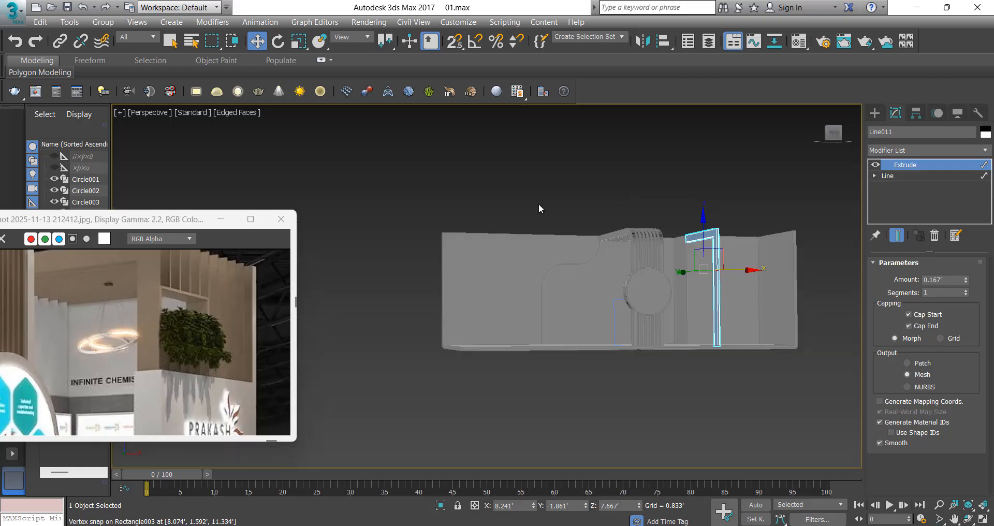
{"action": "scroll", "coordinate": [538, 203], "scroll_direction": "down", "scroll_amount": 5}
{"action": "middle_click_drag", "start_coordinate": [617, 234], "coordinate": [594, 222], "text": "alt"}
{"action": "scroll", "coordinate": [540, 203], "scroll_direction": "up", "scroll_amount": 4}
{"action": "scroll", "coordinate": [585, 217], "scroll_direction": "down", "scroll_amount": 4}
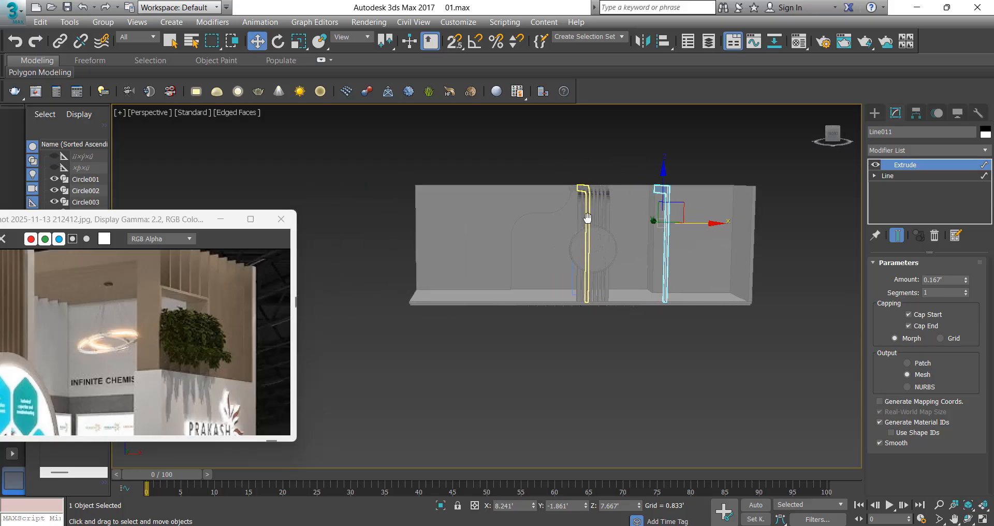
{"action": "scroll", "coordinate": [109, 316], "scroll_direction": "down", "scroll_amount": 1}
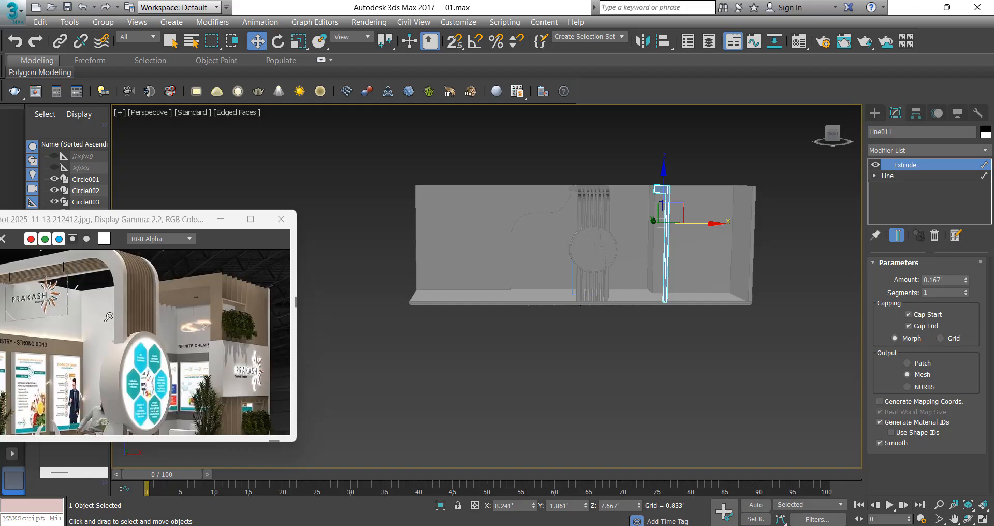
{"action": "scroll", "coordinate": [240, 318], "scroll_direction": "up", "scroll_amount": 1}
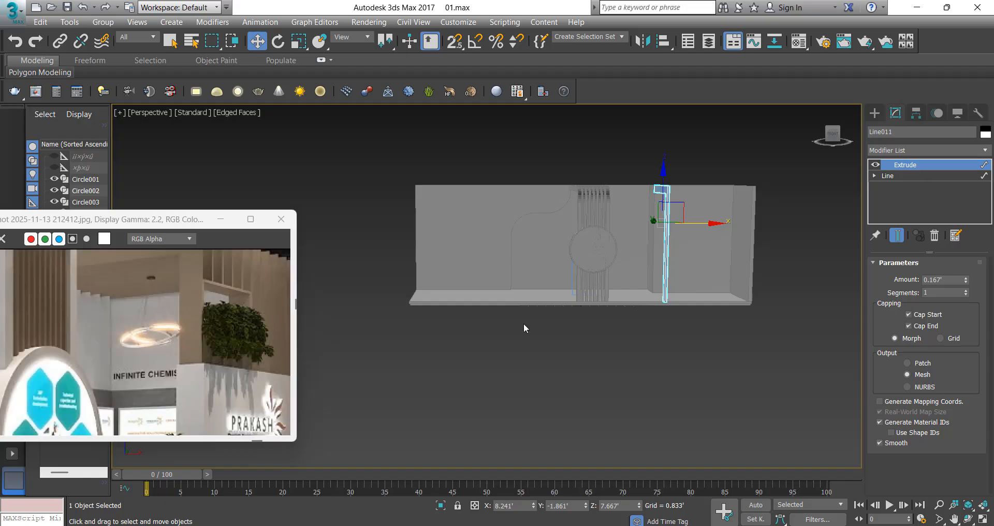
{"action": "middle_click_drag", "start_coordinate": [572, 313], "coordinate": [500, 354]}
{"action": "scroll", "coordinate": [618, 251], "scroll_direction": "up", "scroll_amount": 2}
{"action": "middle_click_drag", "start_coordinate": [640, 211], "coordinate": [604, 252]}
{"action": "left_click_drag", "start_coordinate": [604, 251], "coordinate": [620, 255], "text": "shift"}
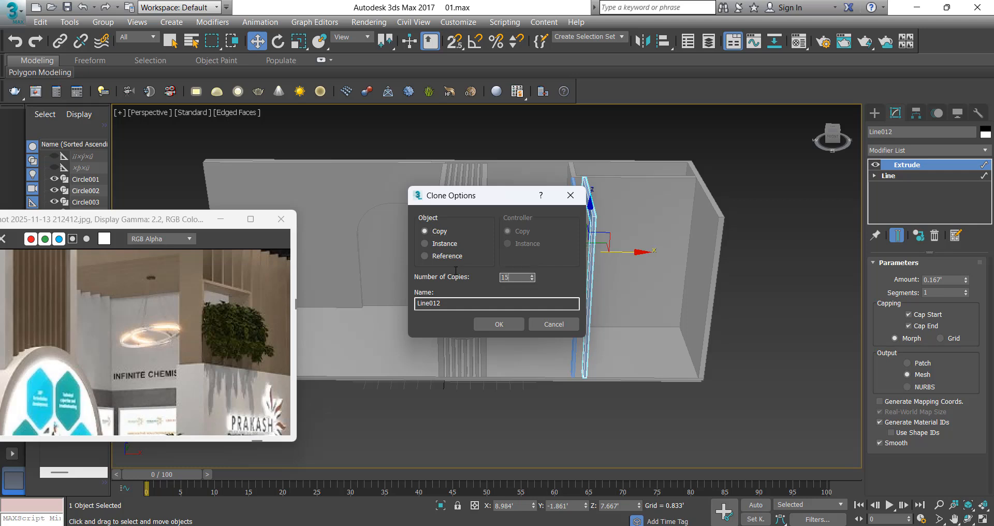
{"action": "left_click", "coordinate": [498, 324]}
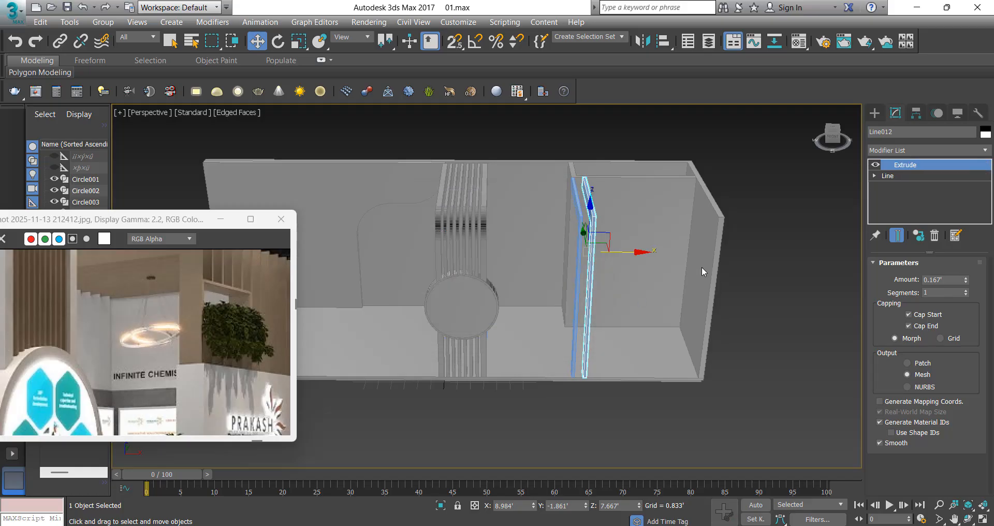
Delete the four slats standing beyond the end side wall and the one overlapping that wall.
{"action": "scroll", "coordinate": [702, 212], "scroll_direction": "up", "scroll_amount": 5}
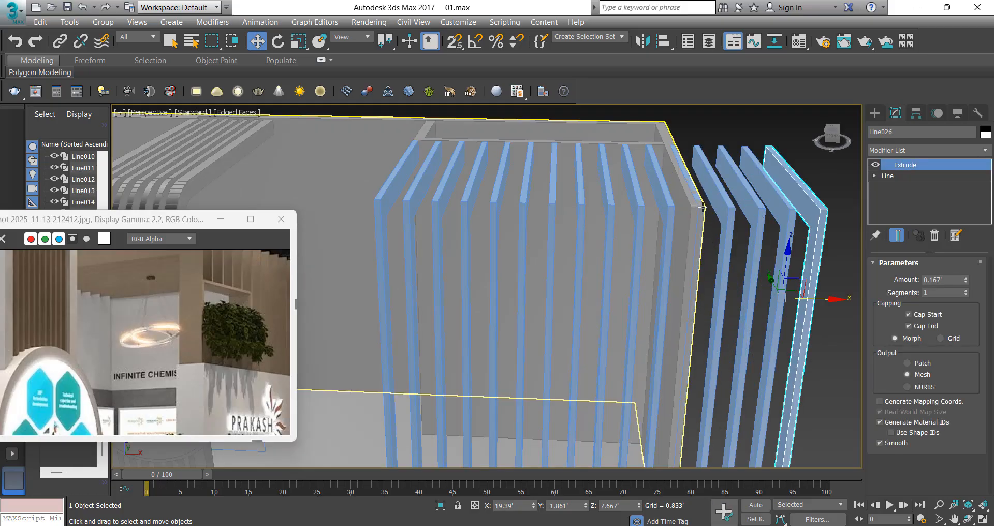
{"action": "left_click_drag", "start_coordinate": [735, 222], "coordinate": [727, 223]}
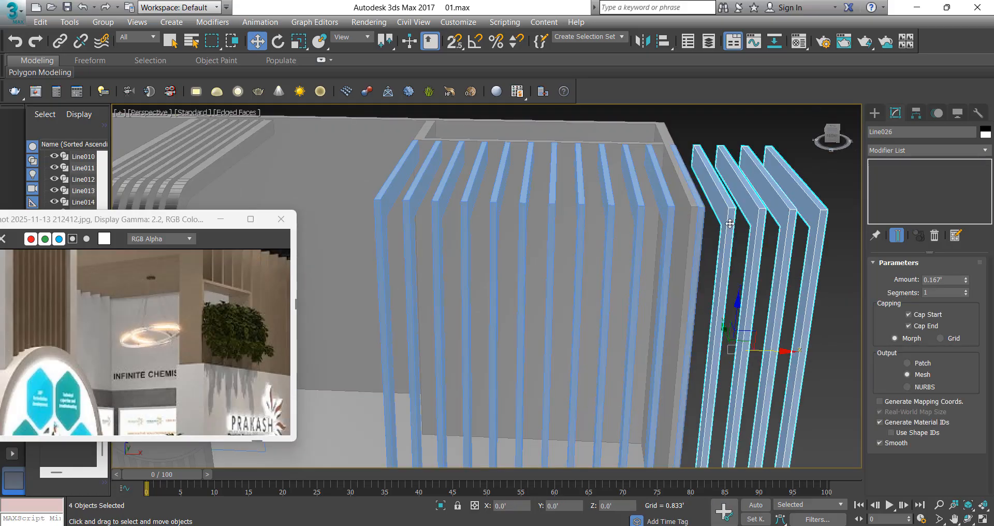
{"action": "key", "text": "Delete"}
{"action": "left_click", "coordinate": [700, 210]}
{"action": "key", "text": "Delete"}
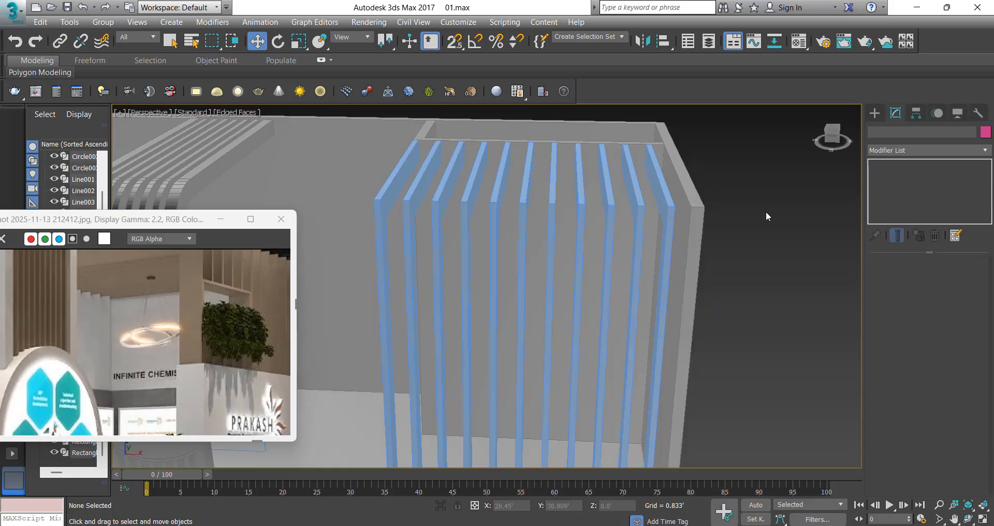
Inspect the slat row from the front of the booth and compare it with the corner structure in the reference render.
{"action": "scroll", "coordinate": [585, 269], "scroll_direction": "down", "scroll_amount": 4}
{"action": "middle_click_drag", "start_coordinate": [496, 297], "coordinate": [556, 265], "text": "alt"}
{"action": "scroll", "coordinate": [555, 265], "scroll_direction": "down", "scroll_amount": 3}
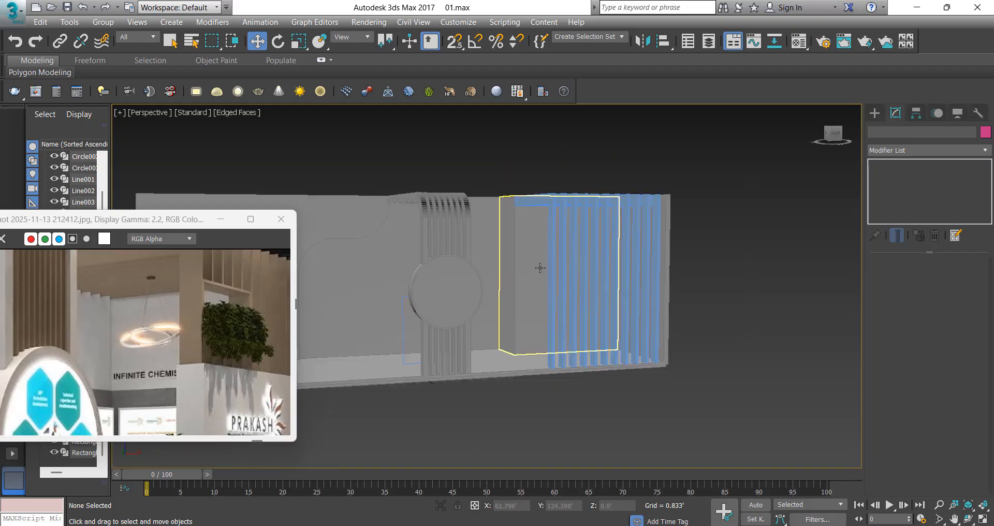
{"action": "scroll", "coordinate": [125, 329], "scroll_direction": "down", "scroll_amount": 3}
{"action": "middle_click_drag", "start_coordinate": [249, 395], "coordinate": [203, 336]}
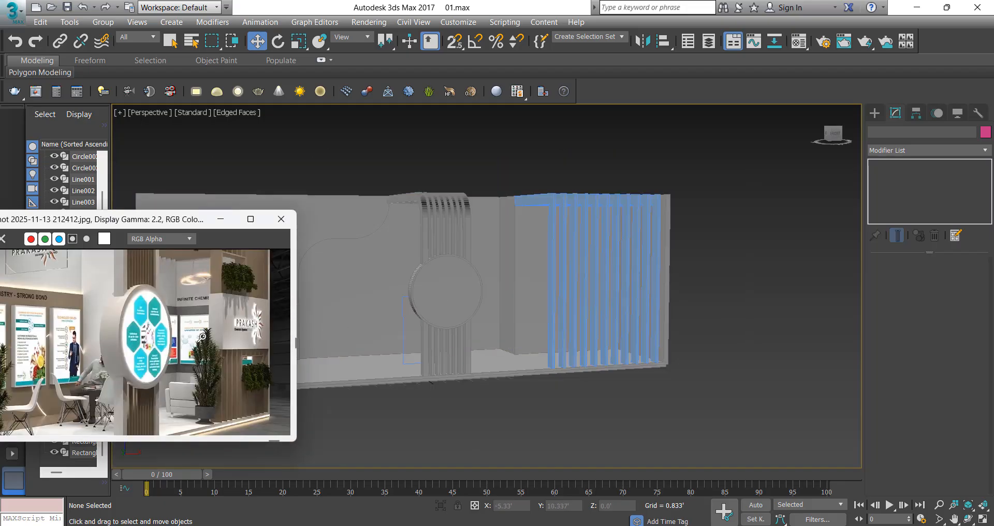
Select all the L-shaped slats in front of the partition room and assign them one gray object color.
{"action": "left_click", "coordinate": [550, 308]}
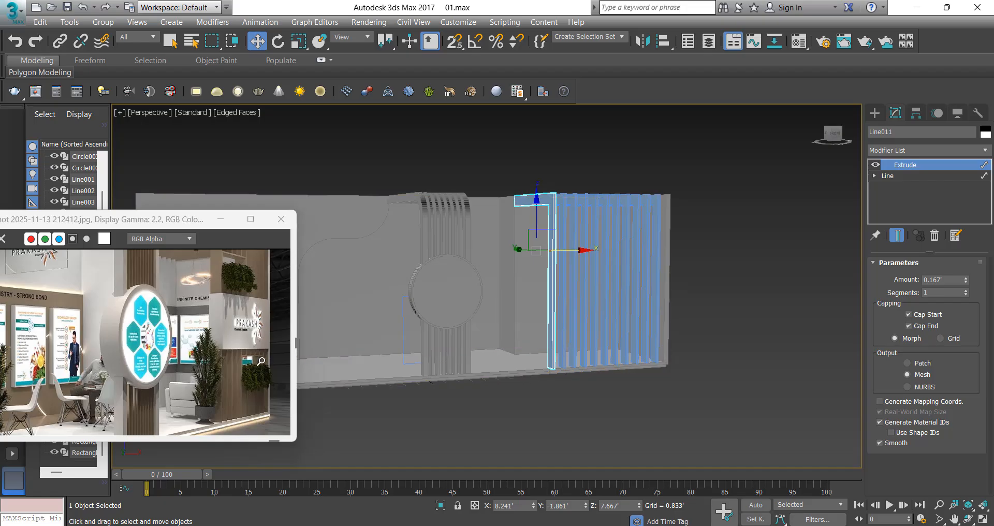
{"action": "scroll", "coordinate": [241, 350], "scroll_direction": "up", "scroll_amount": 2}
{"action": "middle_click_drag", "start_coordinate": [198, 276], "coordinate": [185, 340]}
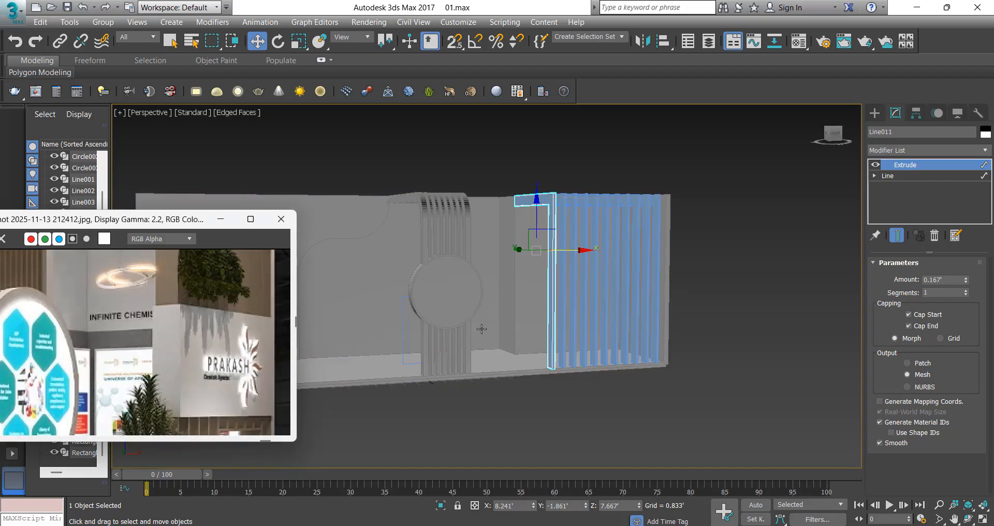
{"action": "scroll", "coordinate": [524, 286], "scroll_direction": "down", "scroll_amount": 5}
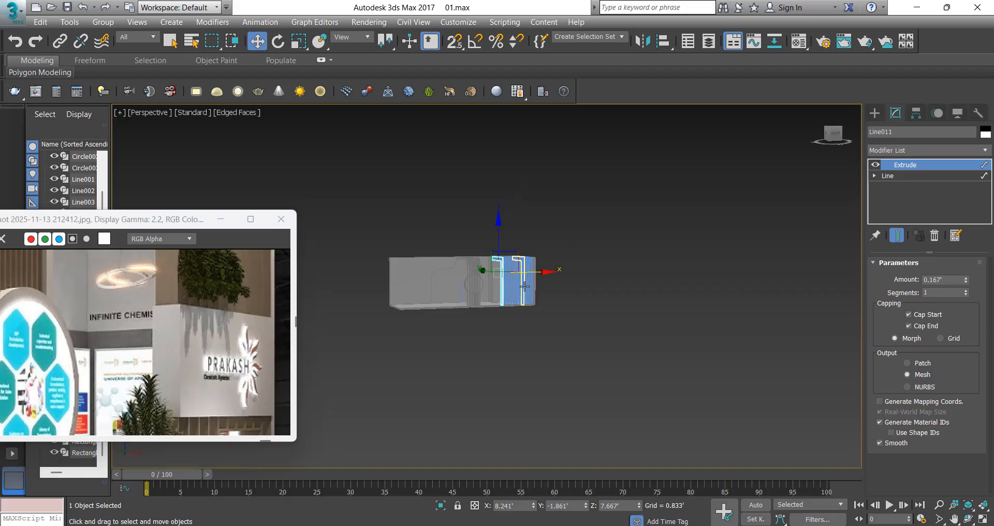
{"action": "key", "text": "f"}
{"action": "scroll", "coordinate": [498, 244], "scroll_direction": "down", "scroll_amount": 1}
{"action": "scroll", "coordinate": [532, 248], "scroll_direction": "up", "scroll_amount": 1}
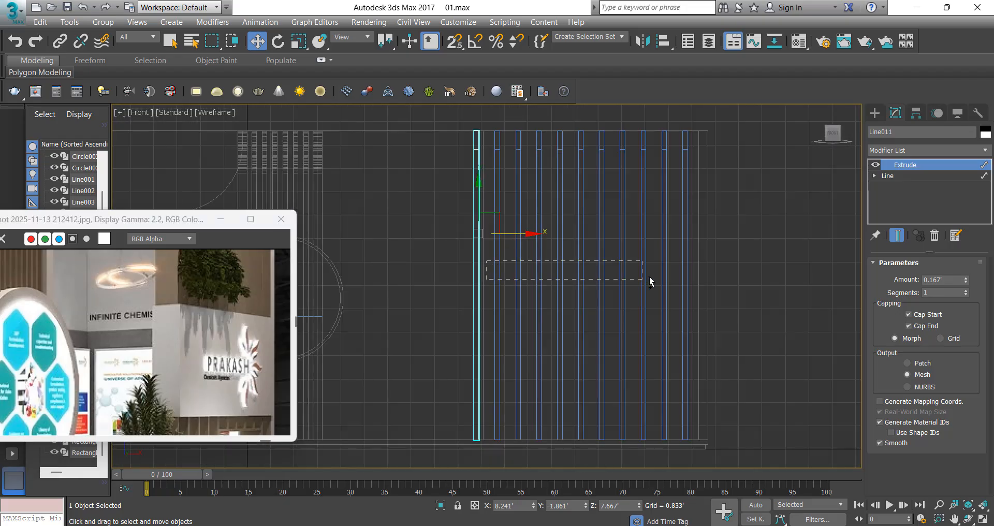
{"action": "left_click_drag", "start_coordinate": [690, 275], "coordinate": [691, 275], "text": "ctrl"}
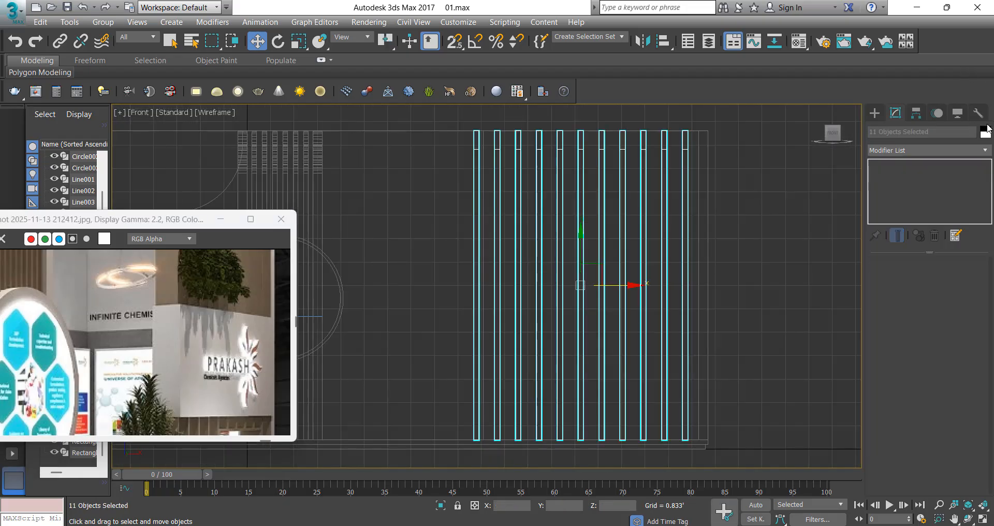
{"action": "key", "text": "c"}
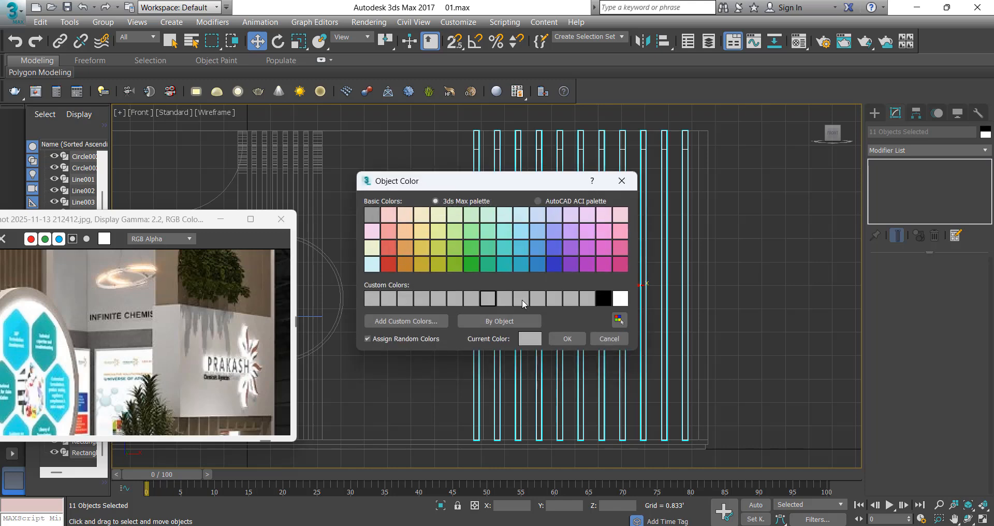
{"action": "left_click", "coordinate": [568, 341]}
Group the selected slats in front of the partition room into one object.
{"action": "left_click", "coordinate": [103, 22]}
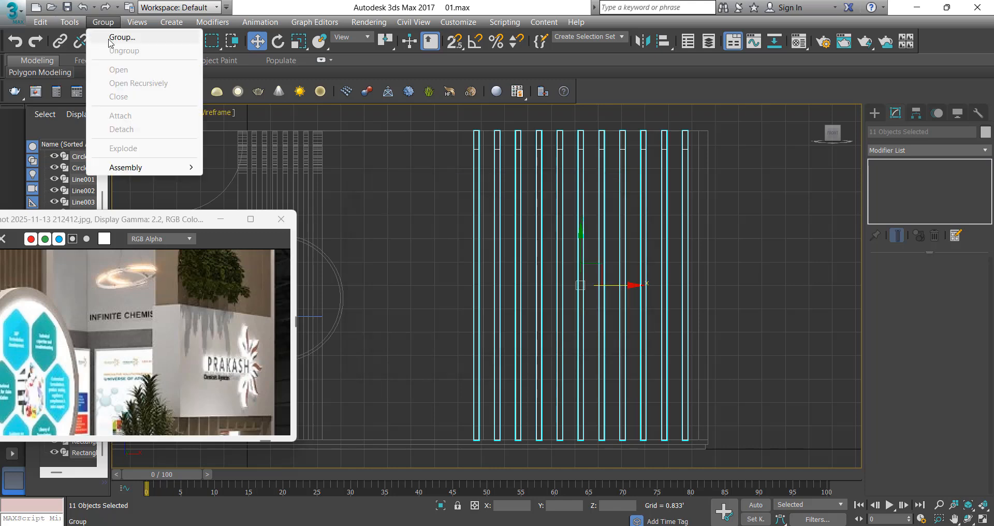
{"action": "left_click", "coordinate": [101, 35]}
{"action": "key", "text": "Return"}
In the Front view, sketch a rectangle about 3.2' high and 8.1' wide across the middle of the slat row and raise it about 0.11'.
{"action": "right_click", "coordinate": [473, 236], "text": "ctrl"}
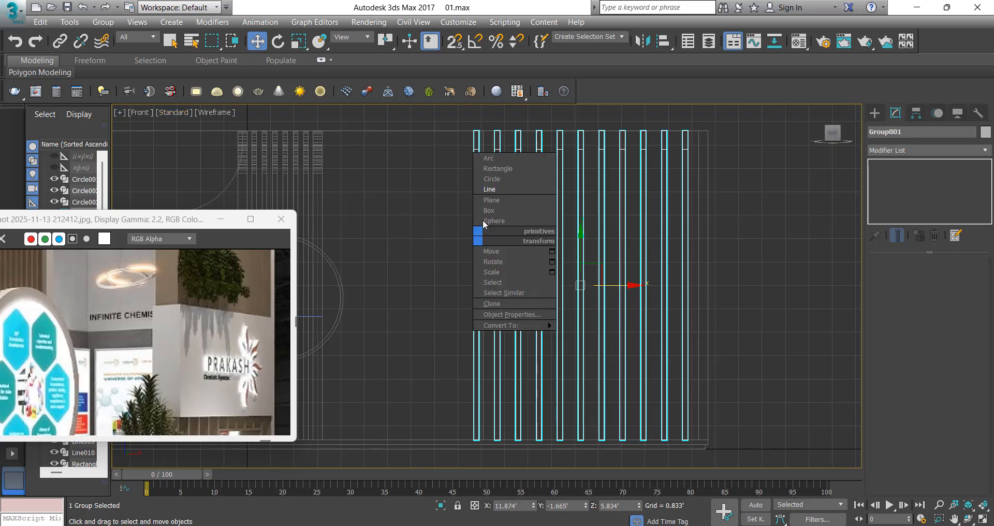
{"action": "left_click", "coordinate": [489, 171]}
{"action": "left_click_drag", "start_coordinate": [469, 243], "coordinate": [698, 333]}
{"action": "key", "text": "w"}
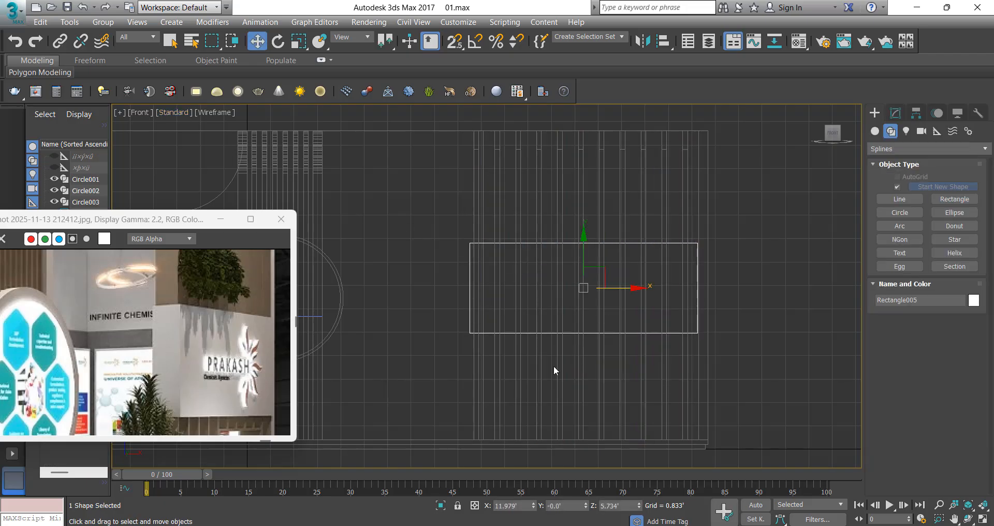
{"action": "scroll", "coordinate": [598, 292], "scroll_direction": "down", "scroll_amount": 1}
{"action": "scroll", "coordinate": [585, 279], "scroll_direction": "up", "scroll_amount": 1}
{"action": "left_click_drag", "start_coordinate": [591, 276], "coordinate": [590, 273]}
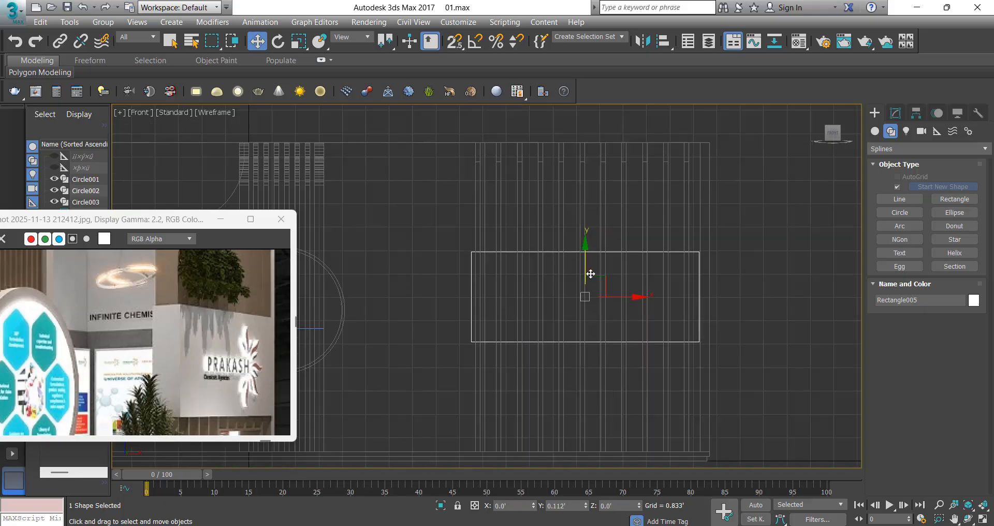
Set the rectangle's length to 3.5', after trying 4'.
{"action": "left_click", "coordinate": [894, 113]}
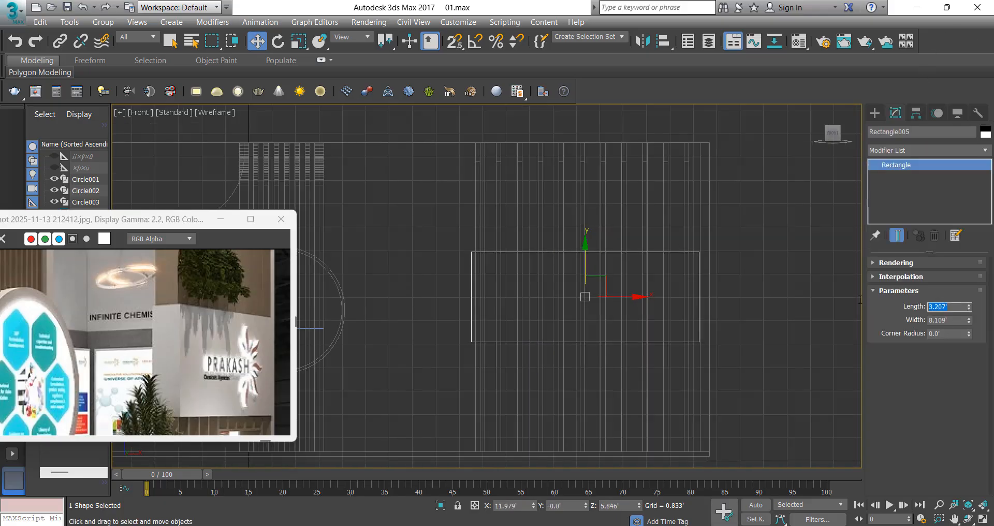
{"action": "type", "text": "4"}
{"action": "key", "text": "Return"}
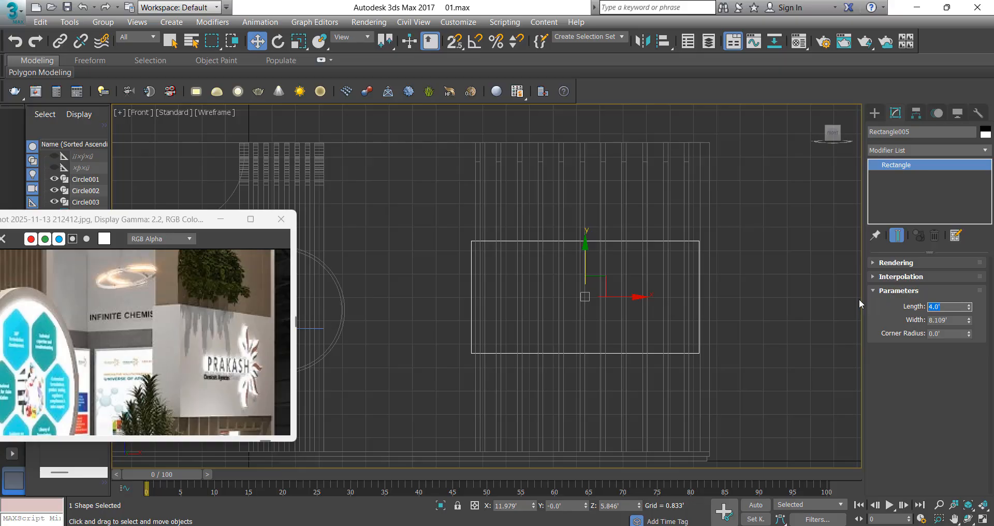
{"action": "type", "text": "3.5"}
{"action": "key", "text": "Return"}
{"action": "key", "text": "Tab"}
Add an Edit Spline modifier to the rectangle, convert all its vertices to corners and snap them along X to the end side wall.
{"action": "left_click", "coordinate": [915, 150]}
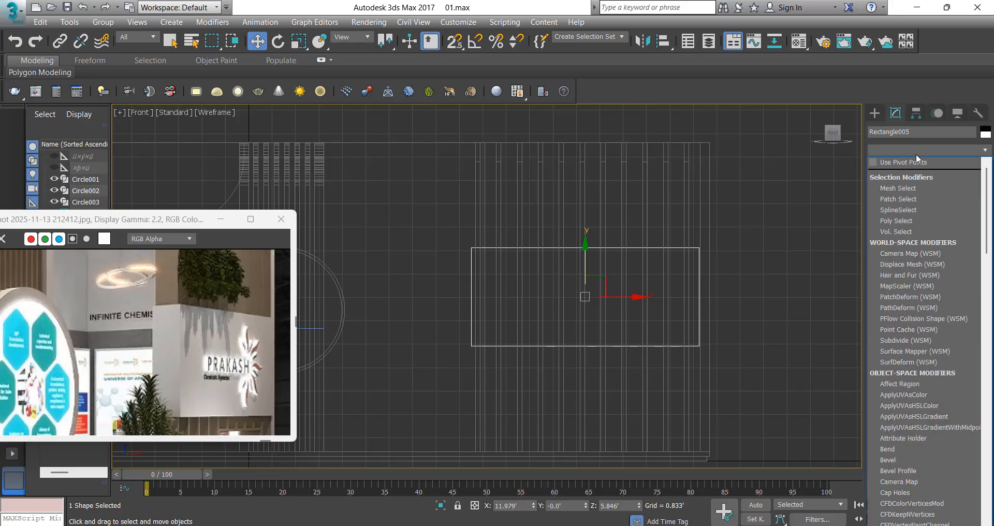
{"action": "key", "text": "e"}
{"action": "left_click", "coordinate": [909, 206]}
{"action": "key", "text": "1"}
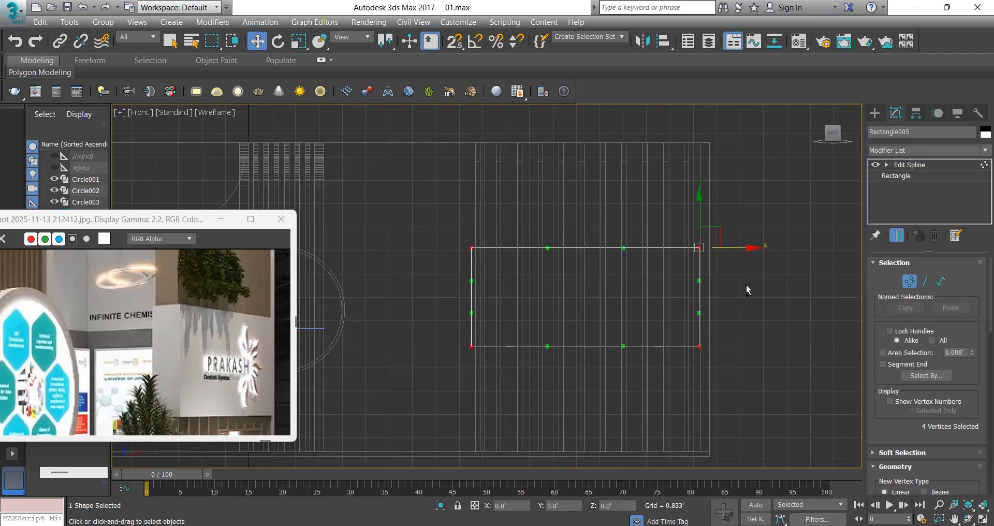
{"action": "key", "text": "ctrl+a"}
{"action": "right_click", "coordinate": [747, 283]}
{"action": "left_click", "coordinate": [723, 206]}
{"action": "scroll", "coordinate": [725, 237], "scroll_direction": "up", "scroll_amount": 2}
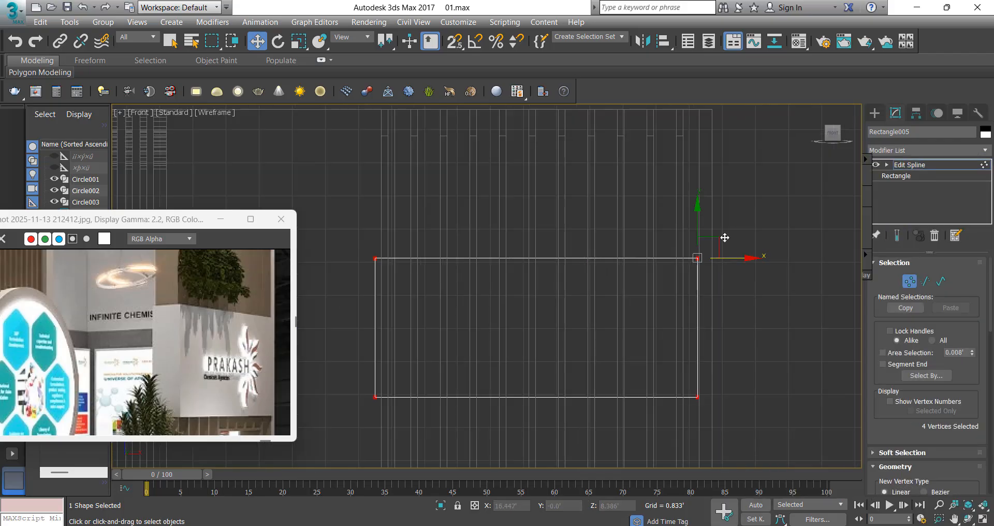
{"action": "key", "text": "s"}
{"action": "left_click_drag", "start_coordinate": [722, 258], "coordinate": [699, 113]}
{"action": "key", "text": "s"}
Extrude the rectangle by 0.167' to form a panel.
{"action": "left_click", "coordinate": [923, 153]}
{"action": "type", "text": "ex"}
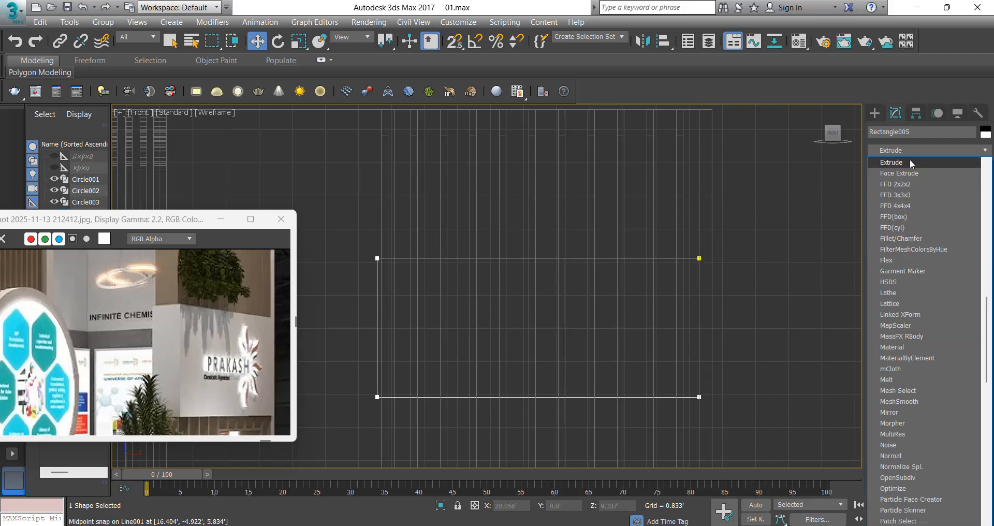
{"action": "left_click", "coordinate": [908, 160]}
In the Perspective view, move the panel along Y to the front face of the slats.
{"action": "scroll", "coordinate": [640, 265], "scroll_direction": "down", "scroll_amount": 3}
{"action": "middle_click_drag", "start_coordinate": [639, 266], "coordinate": [631, 268]}
{"action": "key", "text": "p"}
{"action": "key", "text": "F3"}
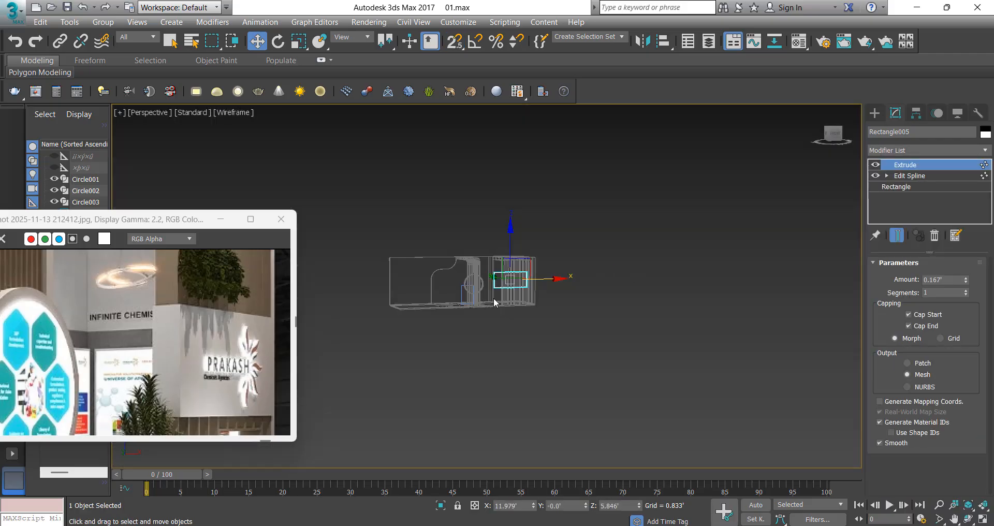
{"action": "key", "text": "z"}
{"action": "middle_click_drag", "start_coordinate": [501, 309], "coordinate": [506, 302], "text": "alt"}
{"action": "scroll", "coordinate": [506, 302], "scroll_direction": "down", "scroll_amount": 4}
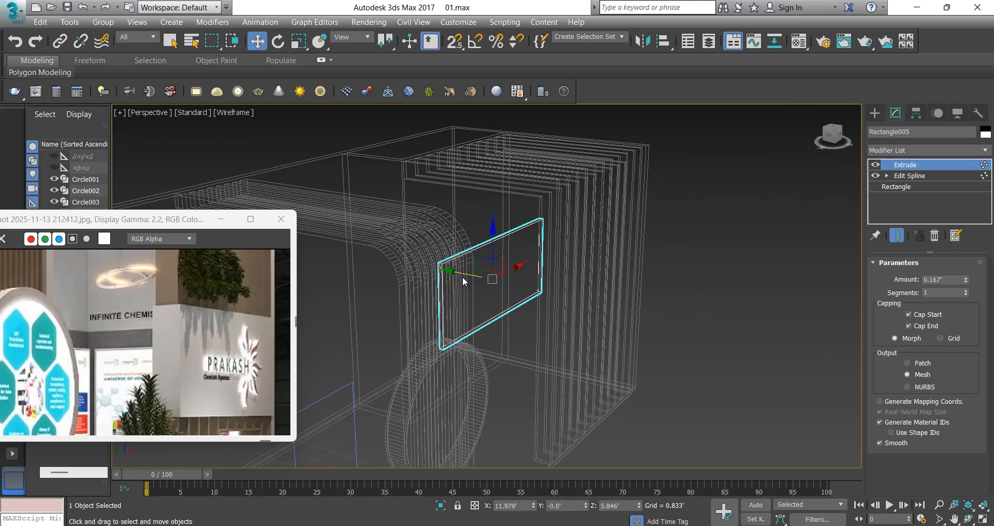
{"action": "left_click_drag", "start_coordinate": [463, 280], "coordinate": [508, 274]}
{"action": "key", "text": "F3"}
{"action": "scroll", "coordinate": [507, 275], "scroll_direction": "up", "scroll_amount": 8}
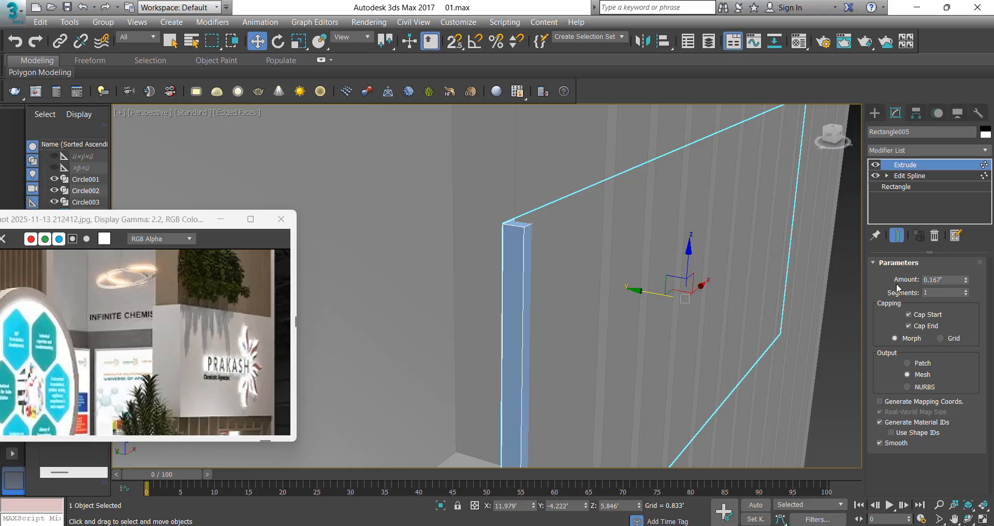
Try extrusion amounts of 8" and 10" for the panel, and settle on 9".
{"action": "left_click", "coordinate": [949, 281]}
{"action": "type", "text": "8\""}
{"action": "key", "text": "Return"}
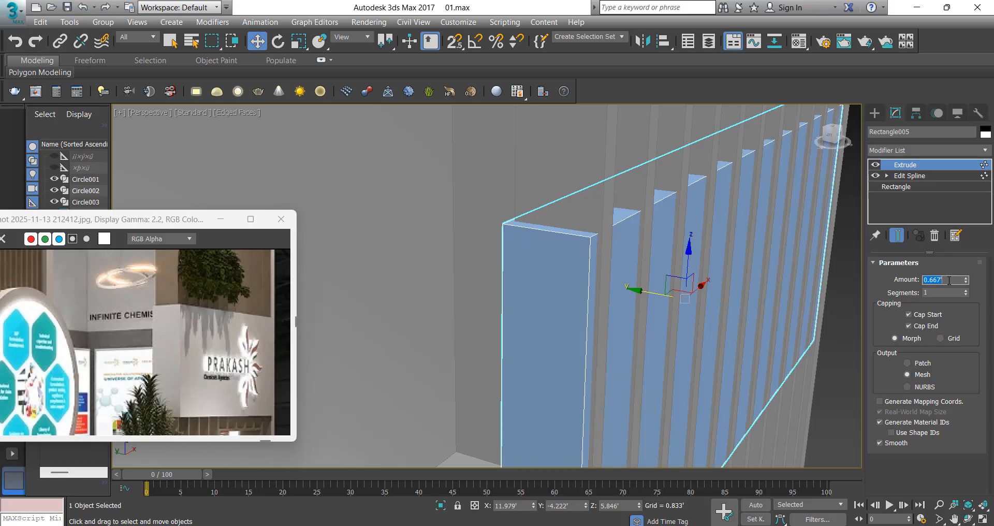
{"action": "type", "text": "10\""}
{"action": "key", "text": "Return"}
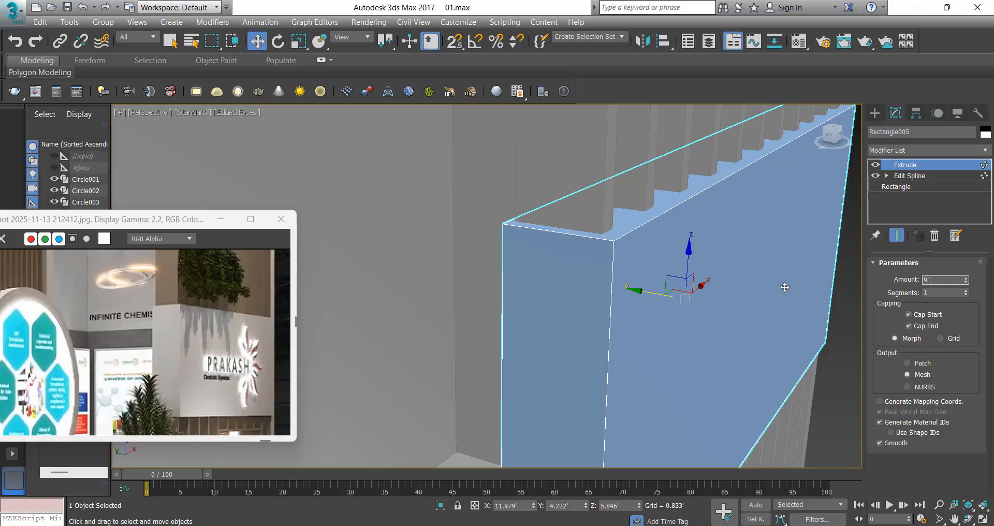
{"action": "key", "text": "Return"}
Assign the front panel the same gray object color as the slats and deselect it.
{"action": "scroll", "coordinate": [510, 306], "scroll_direction": "down", "scroll_amount": 6}
{"action": "middle_click_drag", "start_coordinate": [561, 260], "coordinate": [597, 255], "text": "alt"}
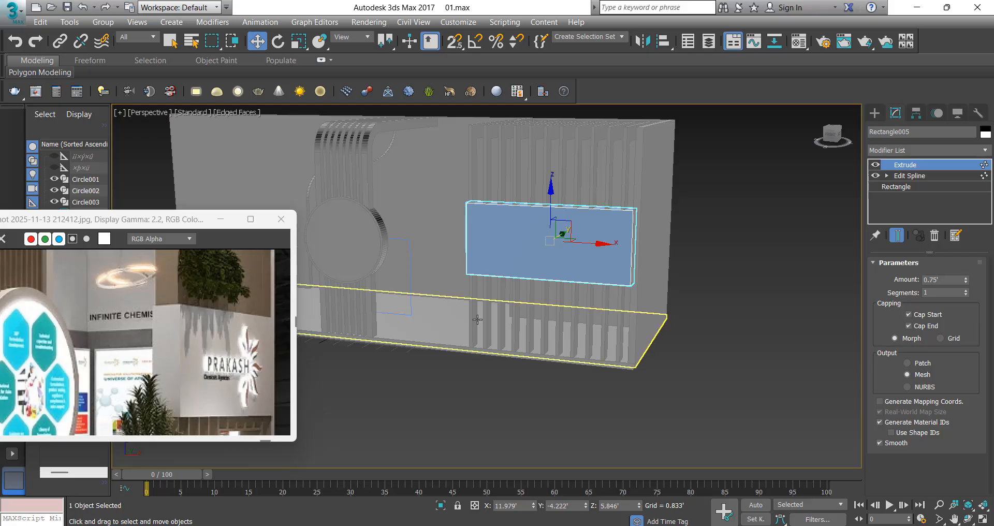
{"action": "middle_click_drag", "start_coordinate": [480, 299], "coordinate": [503, 318]}
{"action": "scroll", "coordinate": [503, 318], "scroll_direction": "down", "scroll_amount": 3}
{"action": "middle_click_drag", "start_coordinate": [503, 318], "coordinate": [527, 313], "text": "alt"}
{"action": "left_click", "coordinate": [984, 133]}
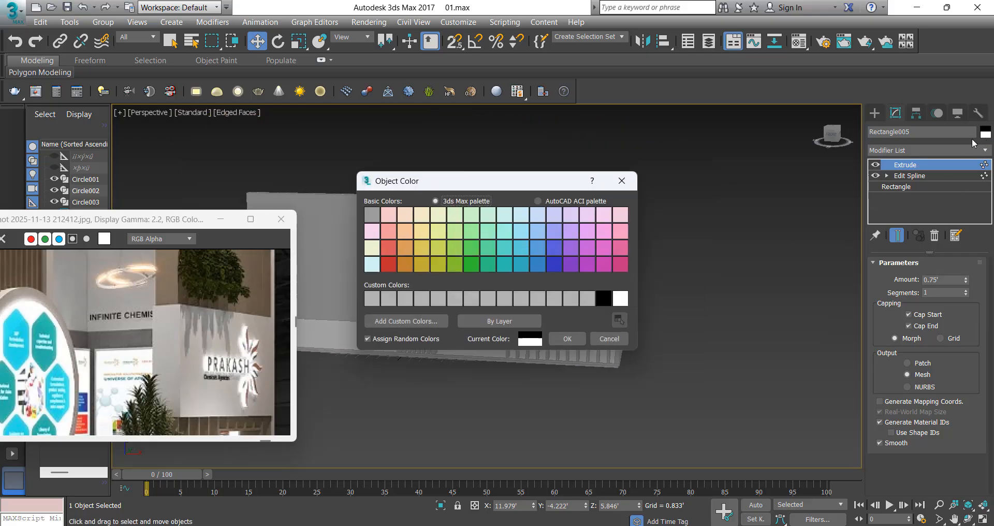
{"action": "left_click", "coordinate": [567, 339]}
{"action": "left_click", "coordinate": [598, 298]}
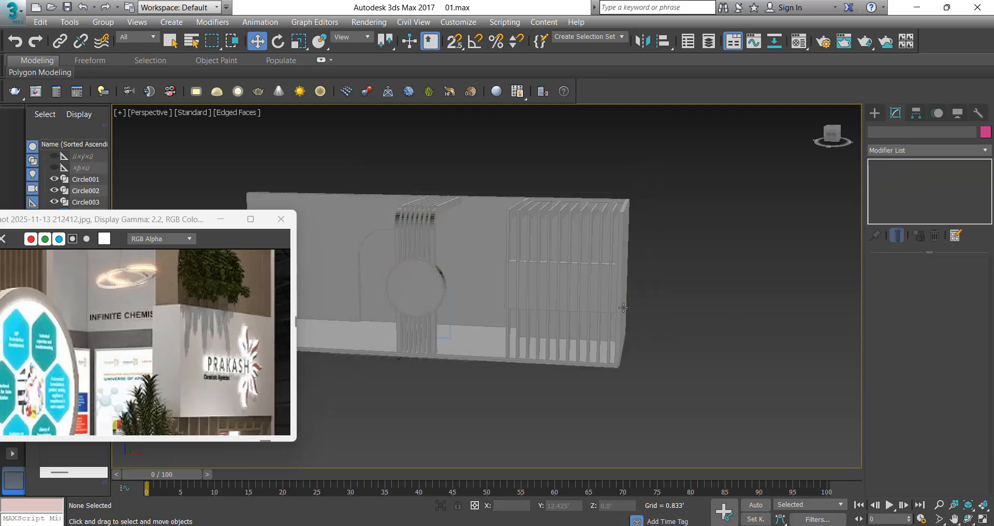
Inspect how the panel wraps the slats, from close up and from several angles around the booth front.
{"action": "scroll", "coordinate": [621, 305], "scroll_direction": "up", "scroll_amount": 10}
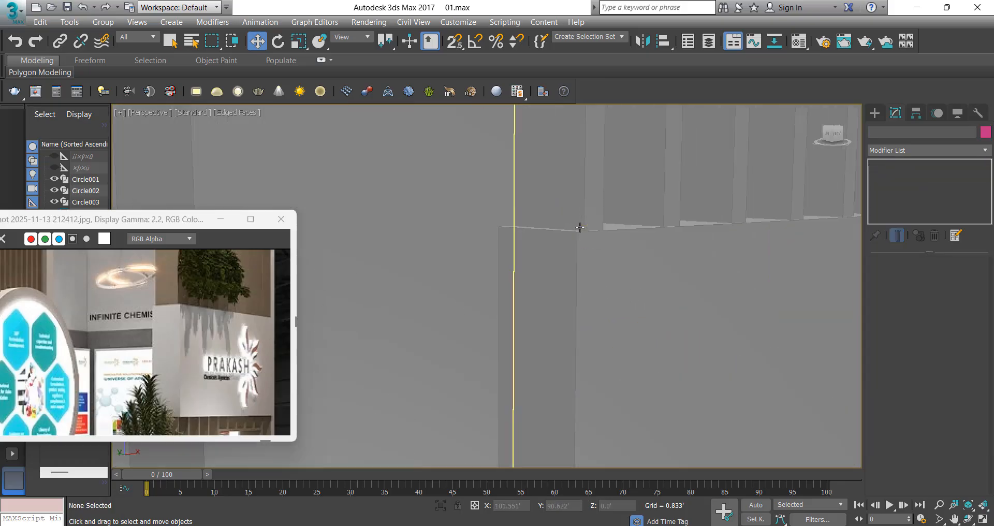
{"action": "left_click", "coordinate": [561, 255]}
{"action": "middle_click_drag", "start_coordinate": [560, 255], "coordinate": [583, 266], "text": "alt"}
{"action": "scroll", "coordinate": [623, 285], "scroll_direction": "down", "scroll_amount": 8}
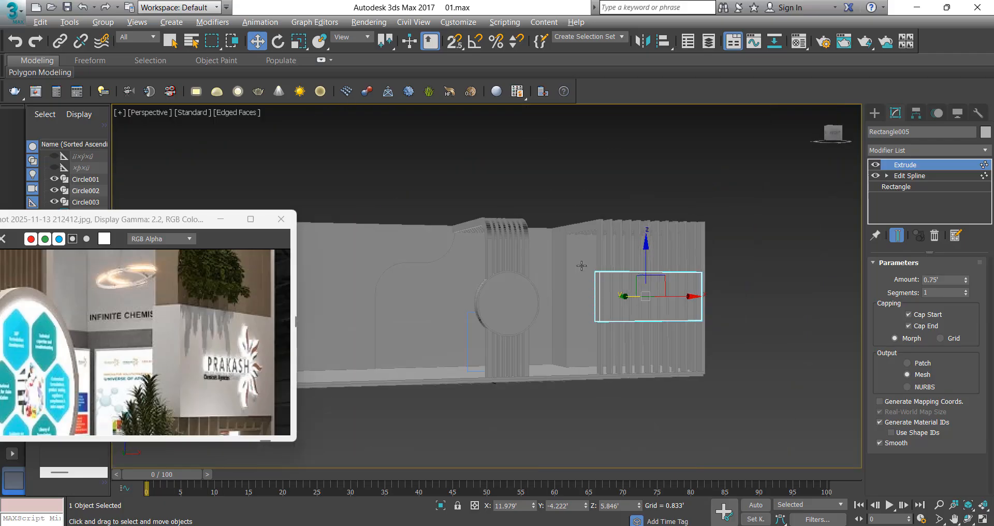
{"action": "scroll", "coordinate": [686, 289], "scroll_direction": "up", "scroll_amount": 5}
{"action": "left_click", "coordinate": [772, 257]}
{"action": "scroll", "coordinate": [715, 301], "scroll_direction": "down", "scroll_amount": 4}
{"action": "middle_click_drag", "start_coordinate": [714, 302], "coordinate": [624, 315], "text": "alt"}
{"action": "scroll", "coordinate": [681, 295], "scroll_direction": "up", "scroll_amount": 4}
{"action": "left_click", "coordinate": [665, 291]}
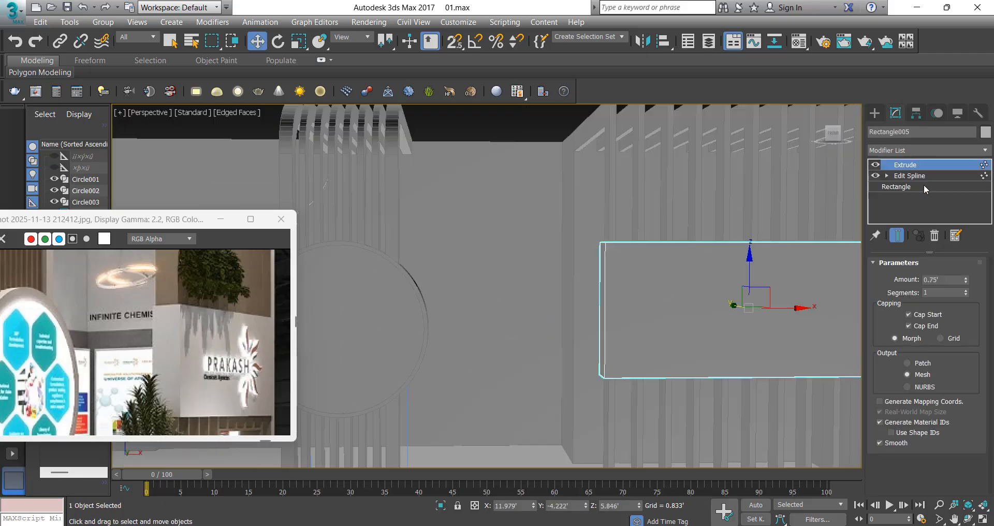
{"action": "scroll", "coordinate": [593, 222], "scroll_direction": "down", "scroll_amount": 5}
{"action": "left_click", "coordinate": [751, 225]}
Compare the front panel with the sign panel in the reference render and lower it about 0.08' along Z.
{"action": "scroll", "coordinate": [619, 250], "scroll_direction": "up", "scroll_amount": 2}
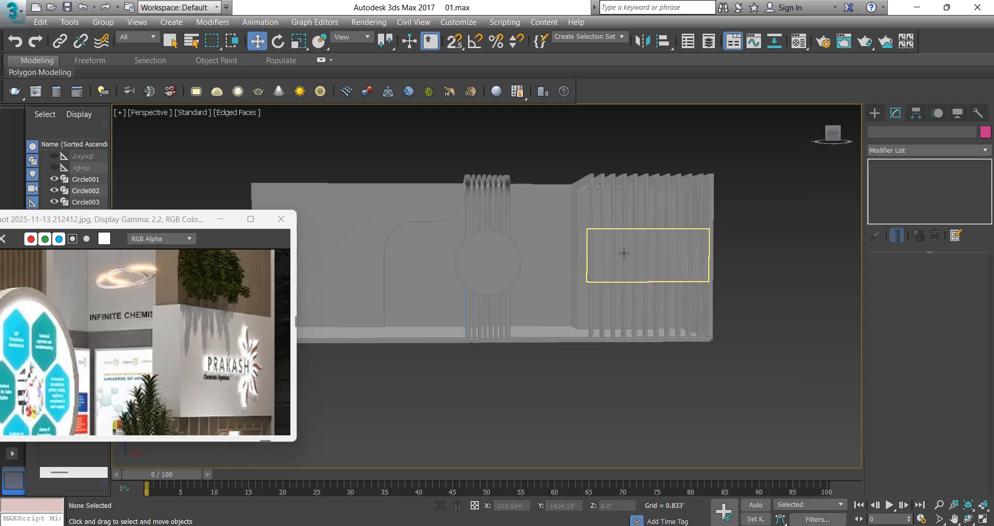
{"action": "left_click", "coordinate": [624, 255]}
{"action": "scroll", "coordinate": [595, 253], "scroll_direction": "up", "scroll_amount": 4}
{"action": "scroll", "coordinate": [590, 250], "scroll_direction": "down", "scroll_amount": 4}
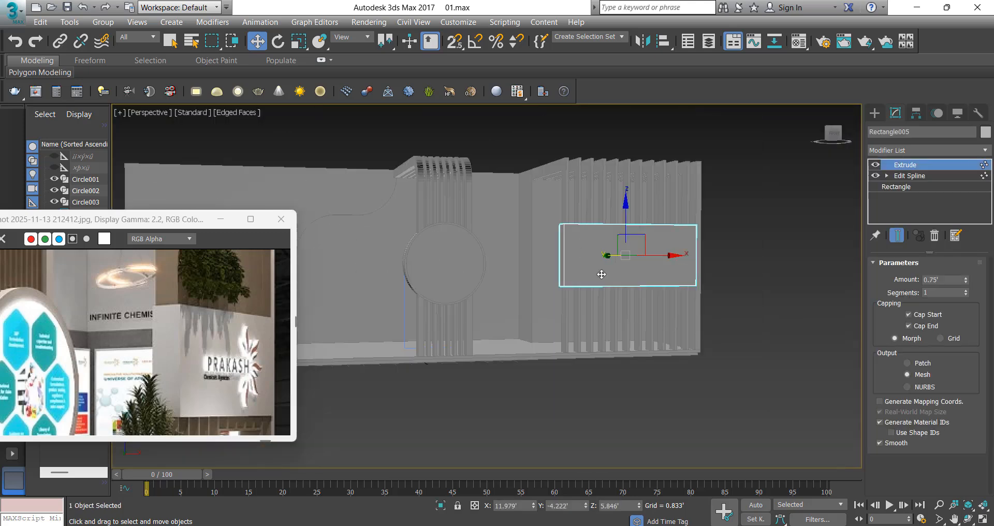
{"action": "scroll", "coordinate": [615, 266], "scroll_direction": "up", "scroll_amount": 2}
{"action": "scroll", "coordinate": [222, 318], "scroll_direction": "down", "scroll_amount": 3}
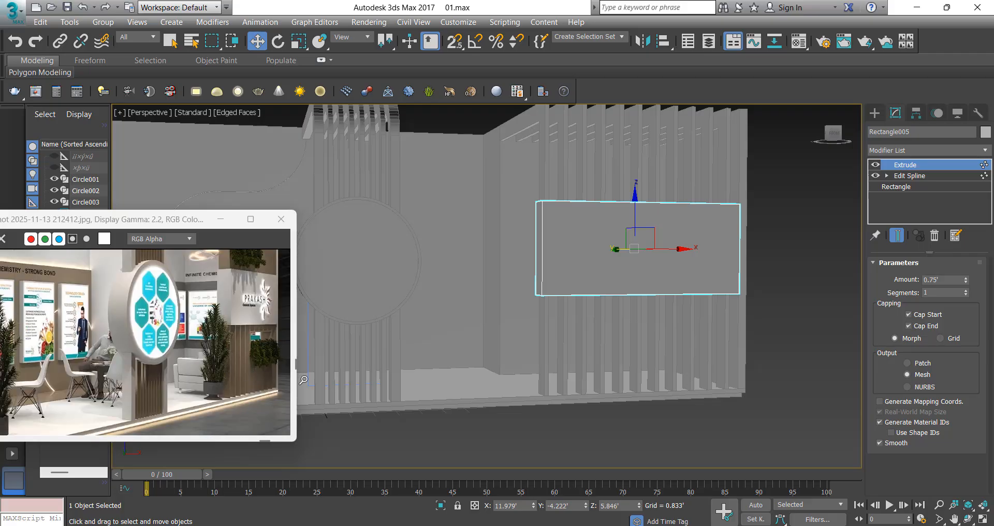
{"action": "scroll", "coordinate": [574, 175], "scroll_direction": "down", "scroll_amount": 2}
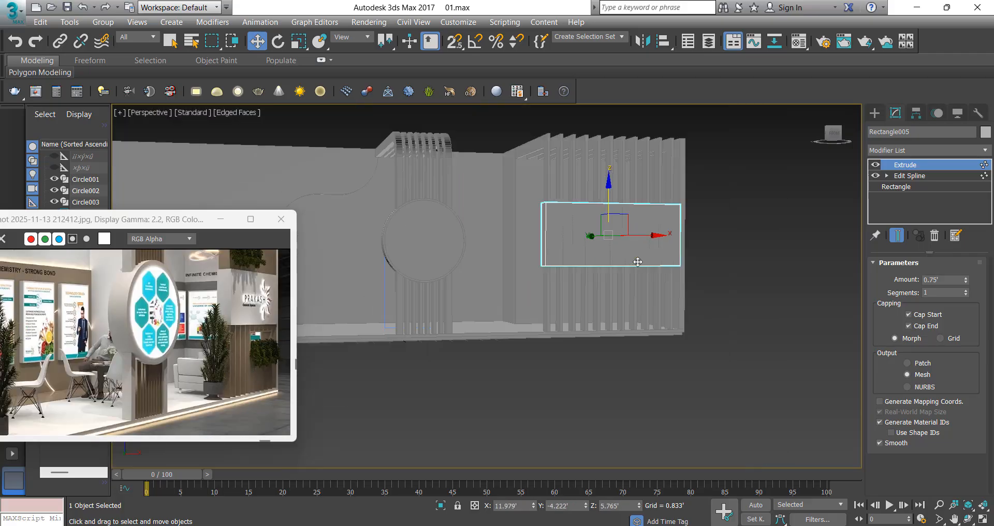
In the Front view, draw a rectangle about 2.2' high and 4.3' wide over the slats above the panel, following the reference's planter.
{"action": "key", "text": "f"}
{"action": "scroll", "coordinate": [539, 262], "scroll_direction": "up", "scroll_amount": 2}
{"action": "right_click", "coordinate": [433, 212]}
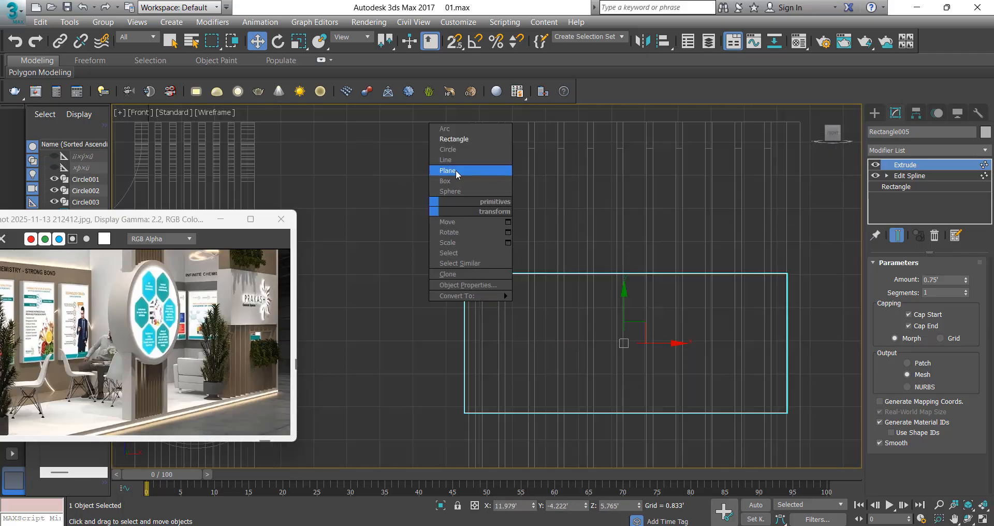
{"action": "left_click", "coordinate": [454, 140]}
{"action": "scroll", "coordinate": [496, 184], "scroll_direction": "up", "scroll_amount": 2}
{"action": "left_click_drag", "start_coordinate": [483, 155], "coordinate": [723, 280]}
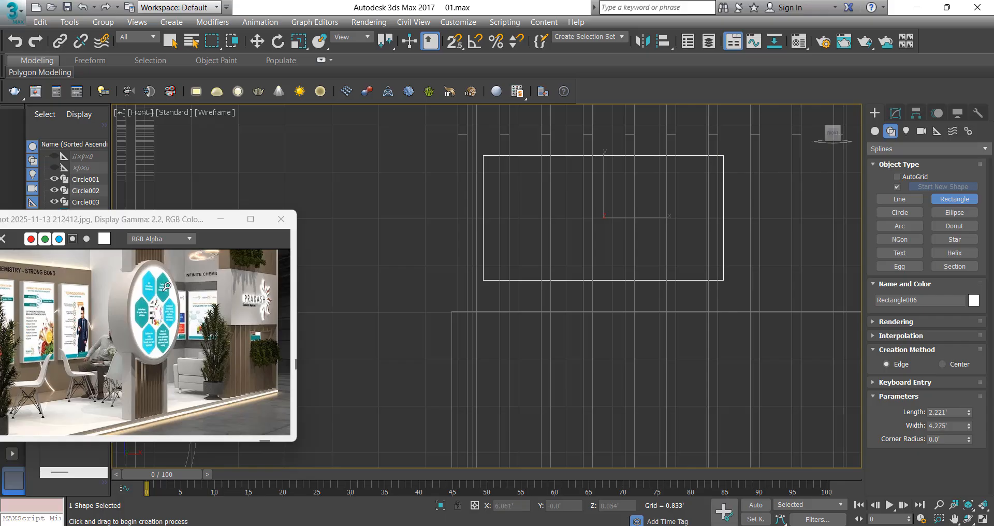
{"action": "scroll", "coordinate": [176, 288], "scroll_direction": "down", "scroll_amount": 1}
{"action": "scroll", "coordinate": [253, 279], "scroll_direction": "up", "scroll_amount": 1}
{"action": "scroll", "coordinate": [251, 331], "scroll_direction": "up", "scroll_amount": 1}
{"action": "middle_click_drag", "start_coordinate": [214, 365], "coordinate": [173, 345]}
{"action": "middle_click_drag", "start_coordinate": [585, 248], "coordinate": [537, 252]}
{"action": "key", "text": "w"}
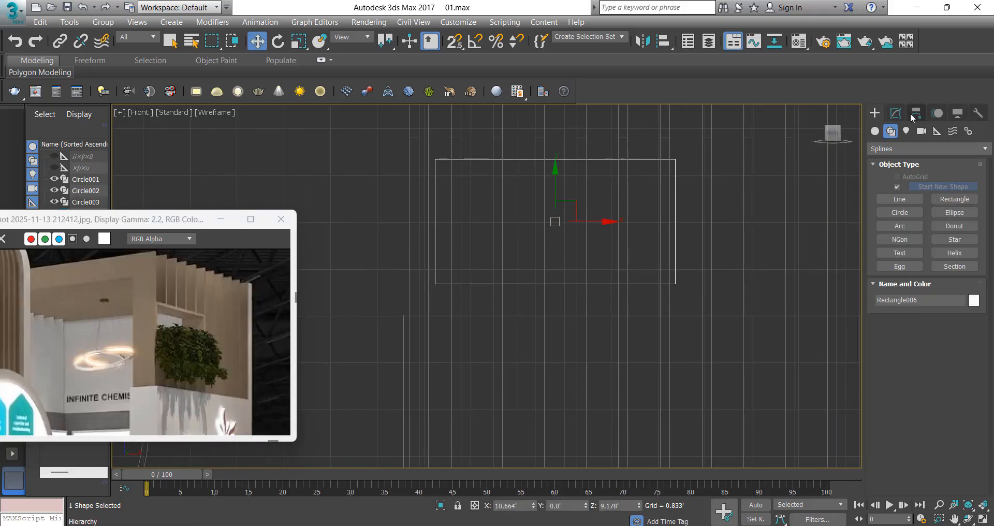
Set the planter rectangle's length to 2' and move it down about 0.11'.
{"action": "left_click", "coordinate": [894, 113]}
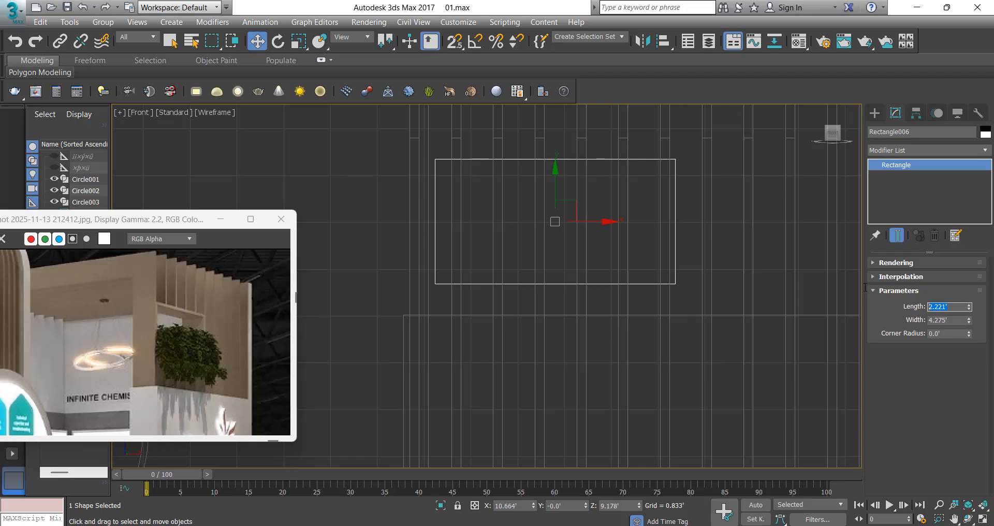
{"action": "type", "text": "2"}
{"action": "key", "text": "Return"}
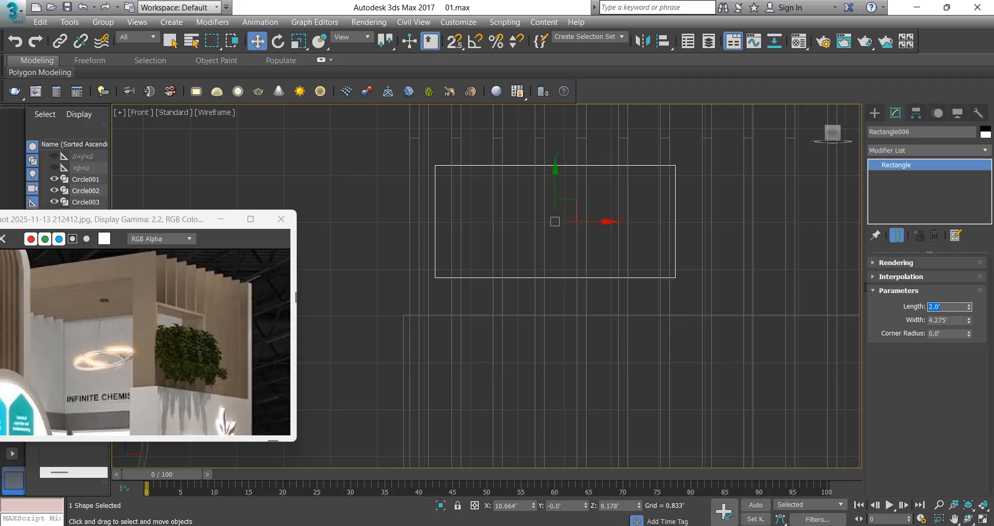
{"action": "left_click_drag", "start_coordinate": [555, 187], "coordinate": [555, 193]}
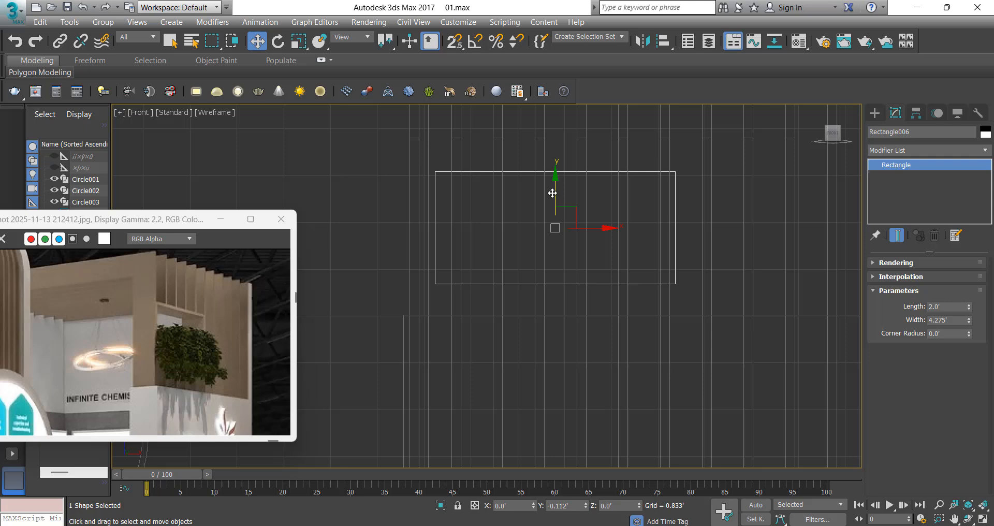
Extrude the planter rectangle by 0.75' and lower it about 0.07' toward the panel.
{"action": "left_click", "coordinate": [902, 149]}
{"action": "left_click", "coordinate": [896, 161]}
{"action": "scroll", "coordinate": [643, 212], "scroll_direction": "down", "scroll_amount": 5}
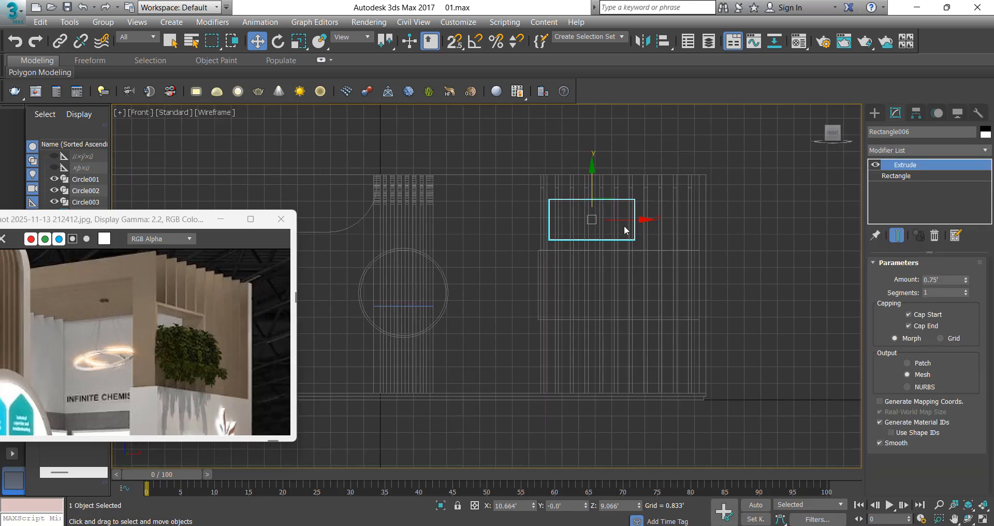
{"action": "scroll", "coordinate": [624, 228], "scroll_direction": "up", "scroll_amount": 4}
{"action": "left_click_drag", "start_coordinate": [562, 176], "coordinate": [562, 178]}
In the Perspective view, move the planter box along Y to the front edge of the slats above the panel.
{"action": "key", "text": "p"}
{"action": "scroll", "coordinate": [570, 217], "scroll_direction": "down", "scroll_amount": 4}
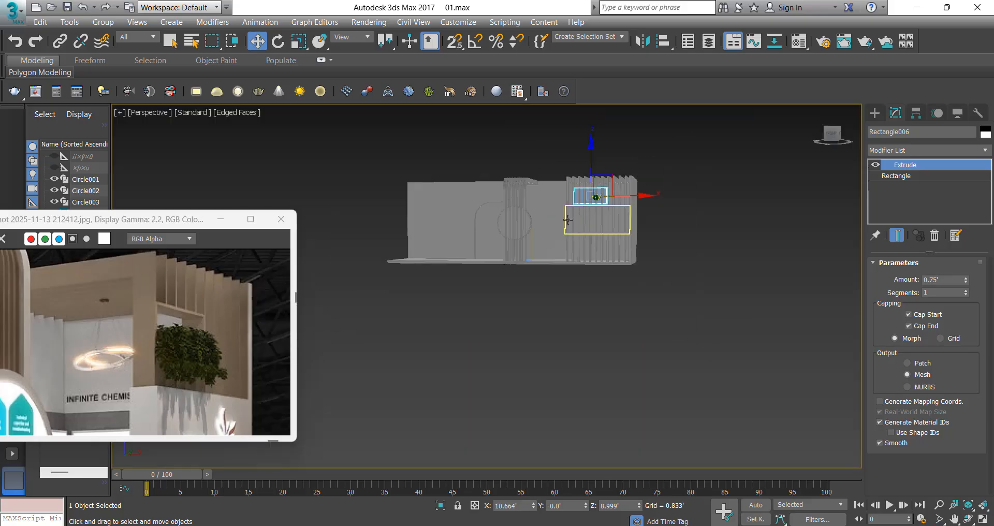
{"action": "scroll", "coordinate": [570, 217], "scroll_direction": "up", "scroll_amount": 6}
{"action": "middle_click_drag", "start_coordinate": [572, 203], "coordinate": [640, 154], "text": "alt"}
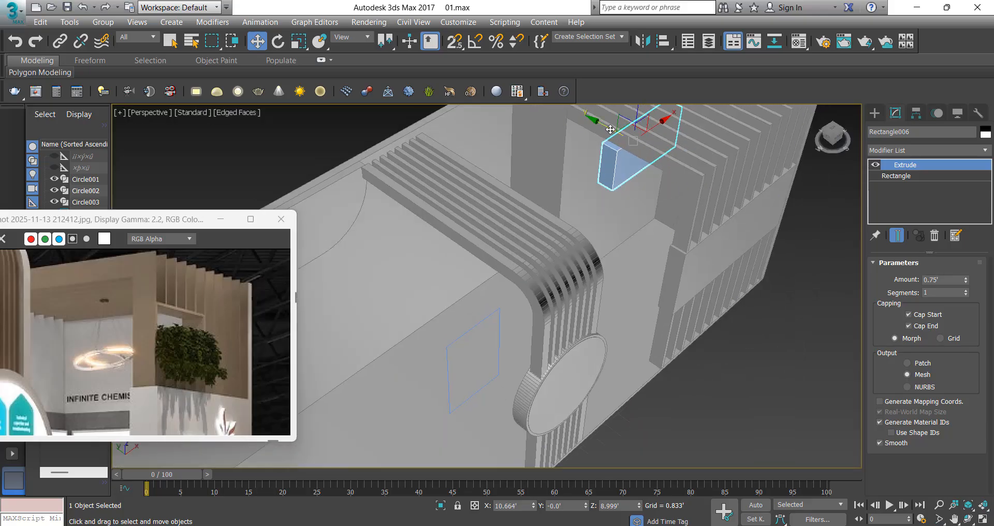
{"action": "left_click_drag", "start_coordinate": [610, 130], "coordinate": [687, 173]}
{"action": "key", "text": "z"}
{"action": "middle_click_drag", "start_coordinate": [564, 205], "coordinate": [624, 171], "text": "alt"}
{"action": "scroll", "coordinate": [544, 277], "scroll_direction": "up", "scroll_amount": 3}
{"action": "left_click_drag", "start_coordinate": [517, 297], "coordinate": [557, 284]}
{"action": "scroll", "coordinate": [543, 257], "scroll_direction": "down", "scroll_amount": 5}
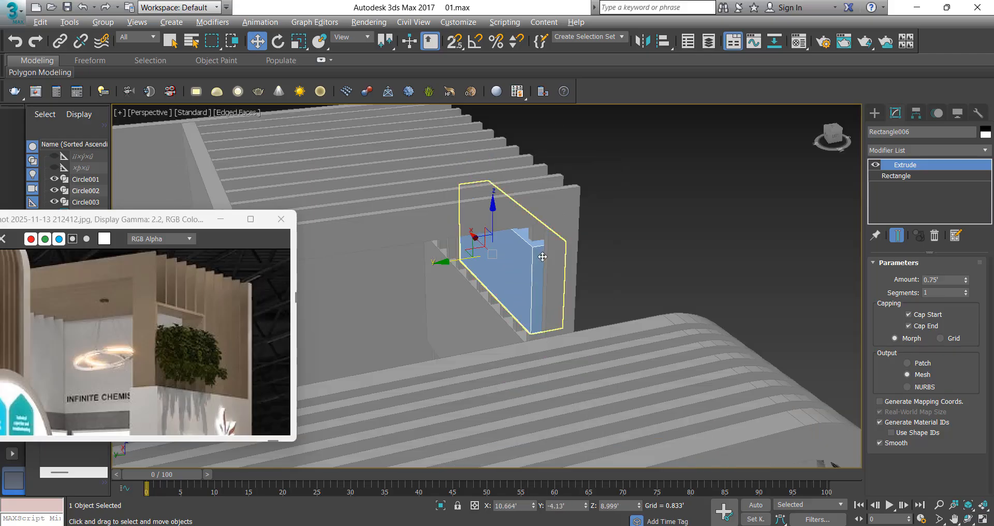
Set the planter box's extrusion amount to 0.917' so it sits proud of the front edges of the slats.
{"action": "middle_click_drag", "start_coordinate": [542, 257], "coordinate": [437, 246], "text": "alt"}
{"action": "scroll", "coordinate": [490, 251], "scroll_direction": "up", "scroll_amount": 3}
{"action": "middle_click_drag", "start_coordinate": [488, 268], "coordinate": [495, 255], "text": "alt"}
{"action": "scroll", "coordinate": [495, 255], "scroll_direction": "up", "scroll_amount": 4}
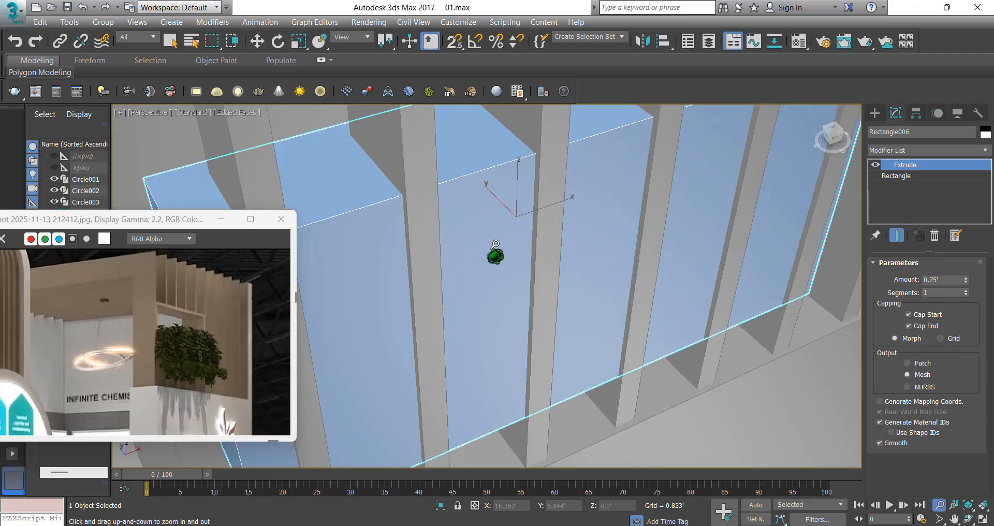
{"action": "key", "text": "w"}
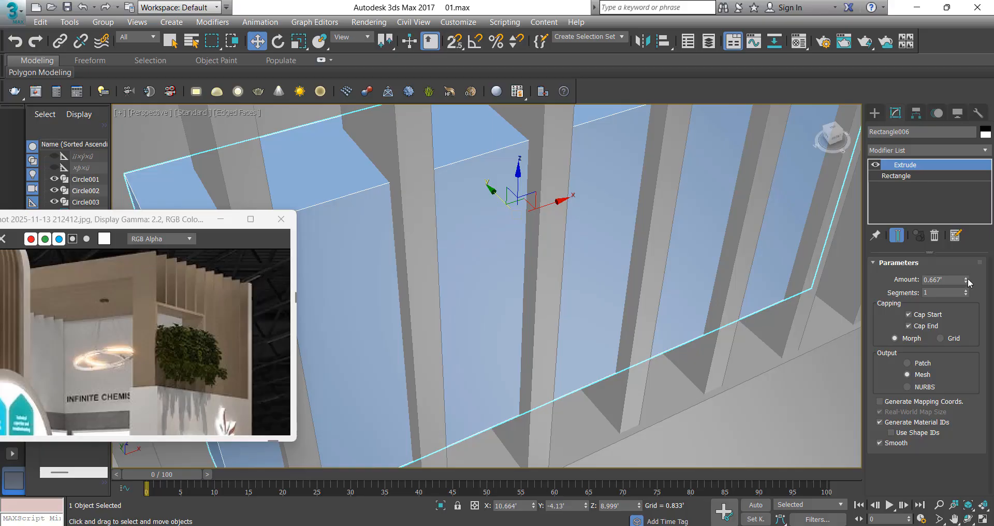
{"action": "left_click_drag", "start_coordinate": [968, 279], "coordinate": [970, 276]}
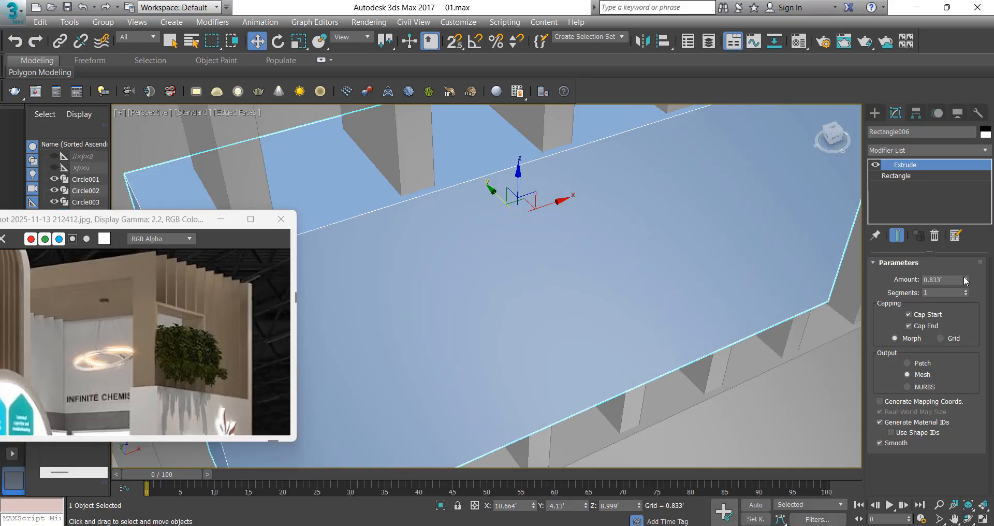
{"action": "left_click", "coordinate": [964, 277]}
Move the planter box about 0.11' in the negative X direction along the slats.
{"action": "scroll", "coordinate": [580, 238], "scroll_direction": "down", "scroll_amount": 5}
{"action": "mouse_move", "coordinate": [580, 238]}
{"action": "middle_mouse_down", "text": "alt"}
{"action": "mouse_move", "coordinate": [545, 189]}
{"action": "mouse_move", "coordinate": [573, 240]}
{"action": "middle_mouse_up", "text": "alt"}
{"action": "scroll", "coordinate": [561, 211], "scroll_direction": "down", "scroll_amount": 4}
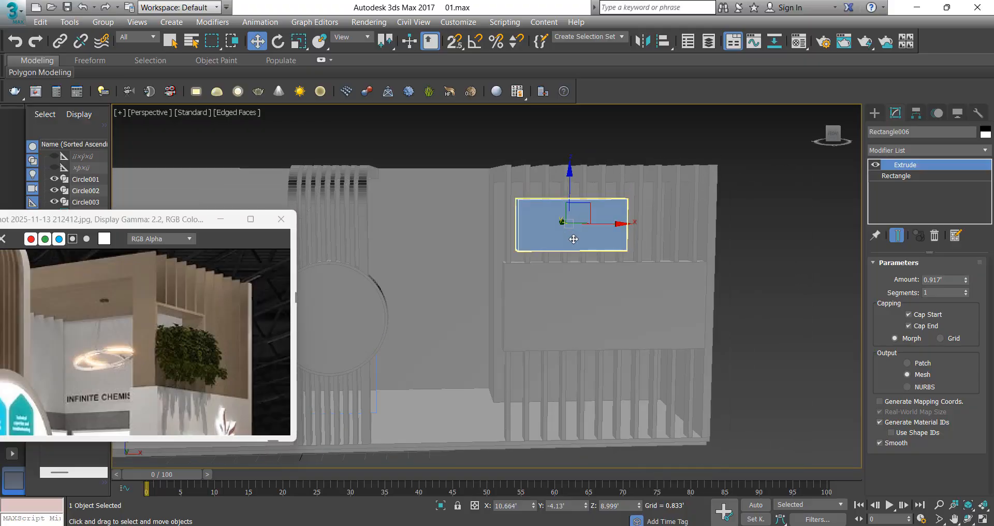
{"action": "scroll", "coordinate": [581, 221], "scroll_direction": "up", "scroll_amount": 3}
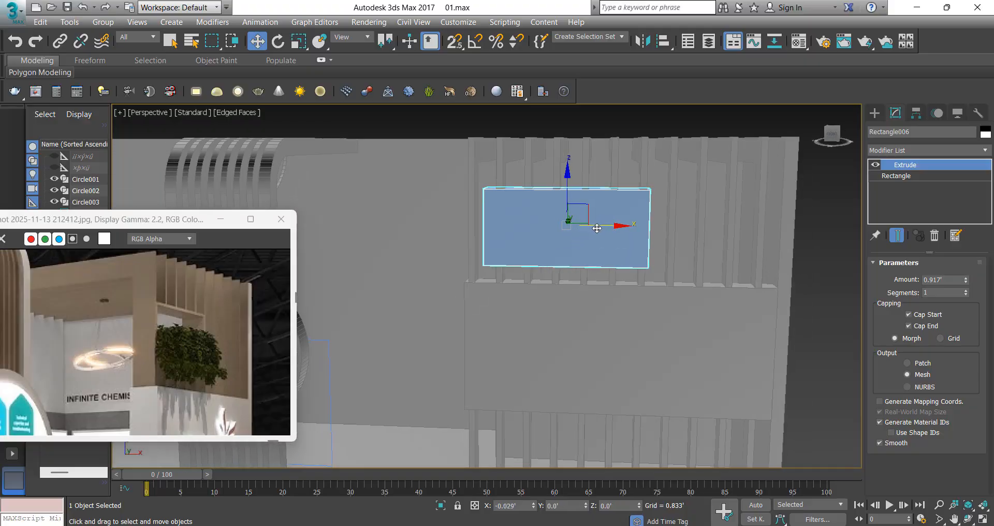
{"action": "left_click_drag", "start_coordinate": [596, 231], "coordinate": [596, 230]}
Copy the planter box about 3.3' along negative Y, out in front of the slatted structure.
{"action": "middle_click_drag", "start_coordinate": [595, 231], "coordinate": [523, 193], "text": "alt"}
{"action": "scroll", "coordinate": [539, 228], "scroll_direction": "down", "scroll_amount": 6}
{"action": "scroll", "coordinate": [566, 204], "scroll_direction": "up", "scroll_amount": 3}
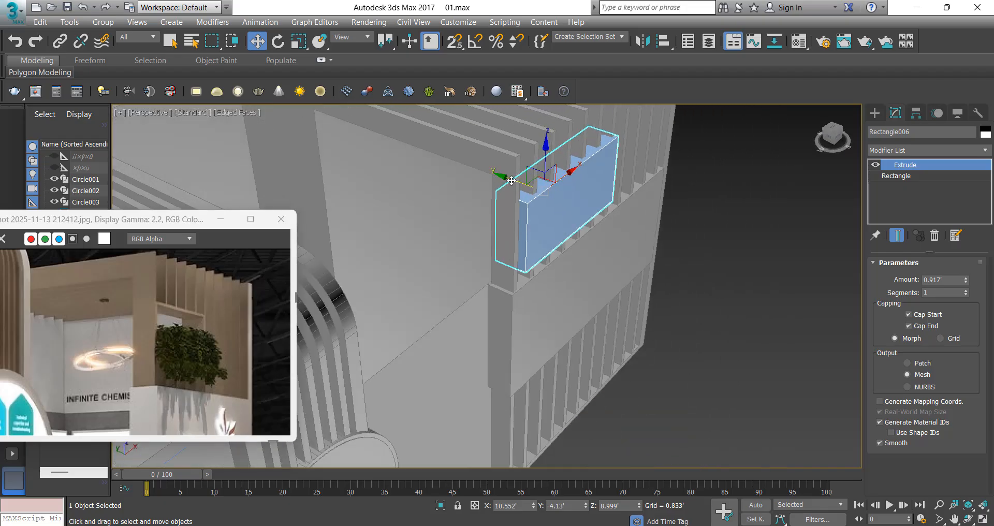
{"action": "left_click_drag", "start_coordinate": [511, 181], "coordinate": [605, 213], "text": "shift"}
{"action": "left_click", "coordinate": [502, 321]}
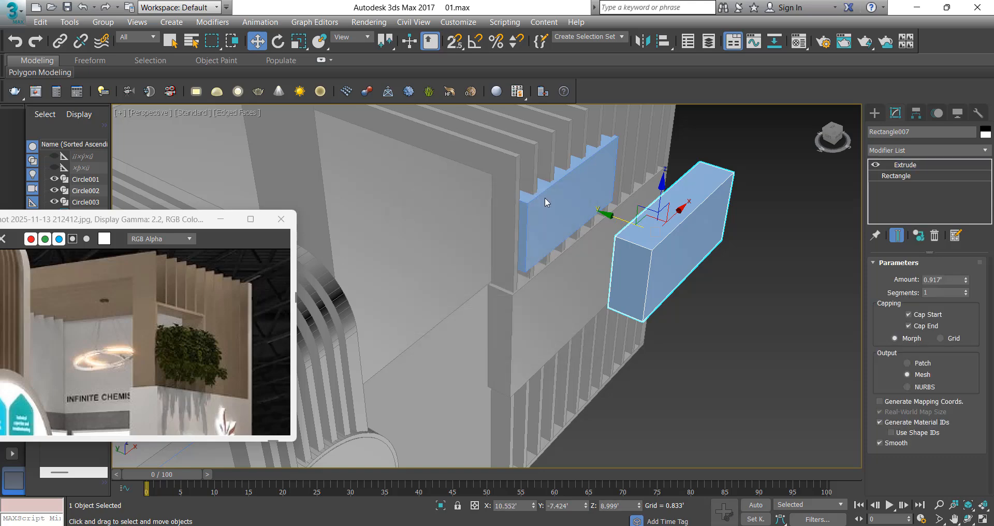
{"action": "left_click", "coordinate": [537, 212]}
{"action": "middle_click_drag", "start_coordinate": [536, 212], "coordinate": [538, 247], "text": "alt"}
{"action": "left_click_drag", "start_coordinate": [538, 247], "coordinate": [557, 246], "text": "shift"}
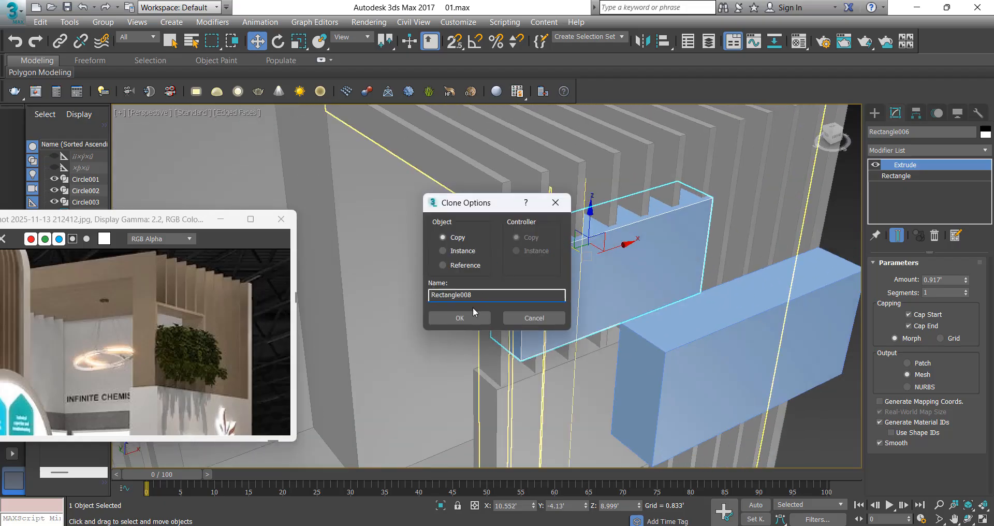
{"action": "left_click", "coordinate": [533, 318]}
Ungroup the slat group so each slat can be edited individually.
{"action": "left_click", "coordinate": [541, 227]}
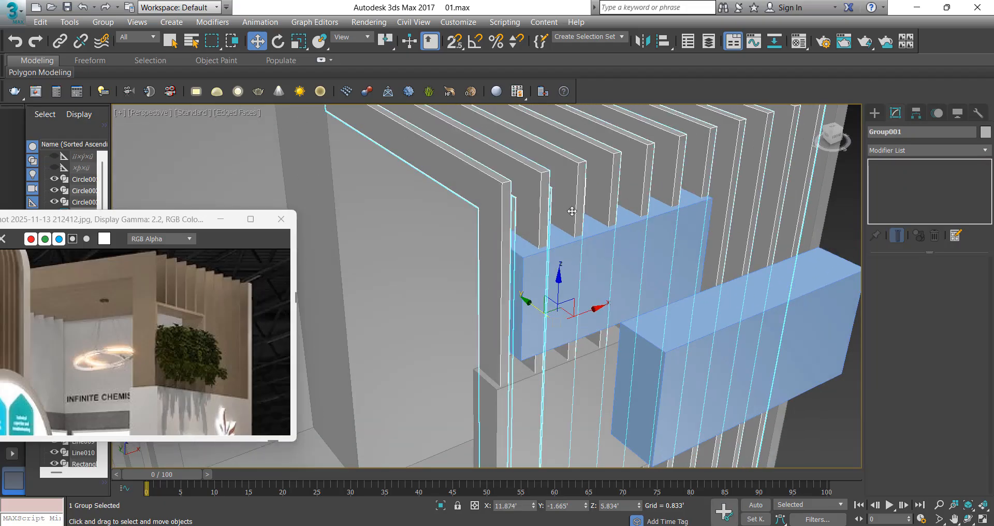
{"action": "scroll", "coordinate": [538, 217], "scroll_direction": "down", "scroll_amount": 10}
{"action": "left_click", "coordinate": [103, 22]}
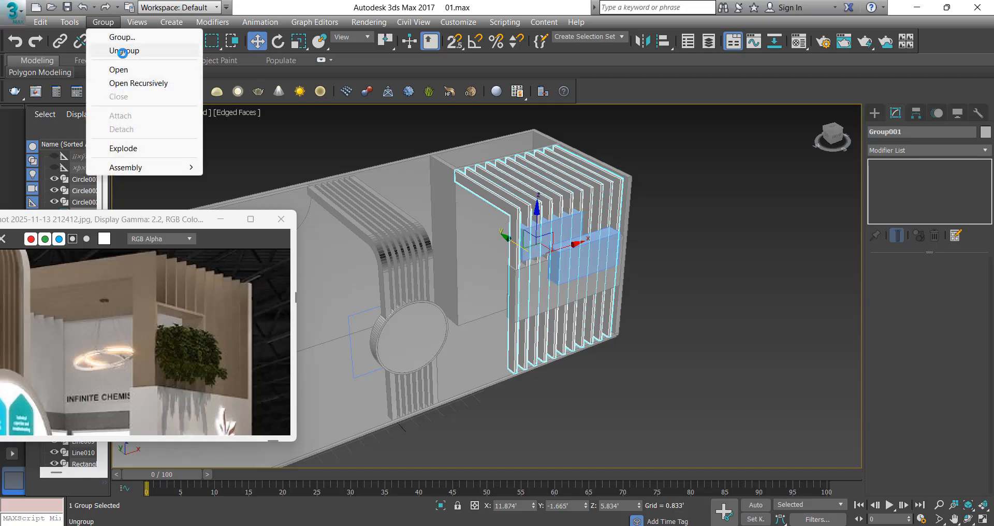
{"action": "left_click", "coordinate": [111, 52]}
{"action": "scroll", "coordinate": [435, 161], "scroll_direction": "up", "scroll_amount": 5}
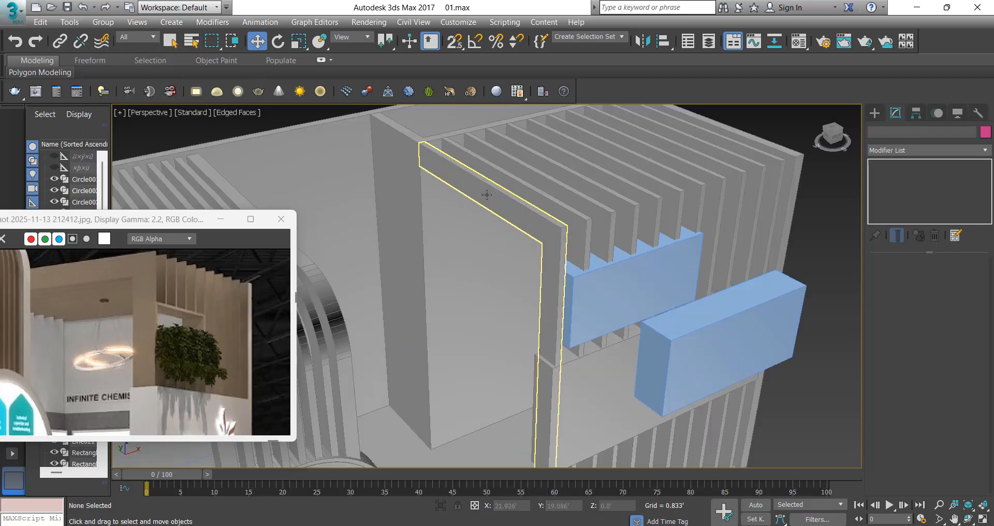
Select both planter boxes and move them together about 0.18' in the positive X direction.
{"action": "left_click", "coordinate": [592, 267]}
{"action": "scroll", "coordinate": [598, 287], "scroll_direction": "up", "scroll_amount": 2}
{"action": "mouse_move", "coordinate": [598, 287]}
{"action": "middle_mouse_down", "text": "alt"}
{"action": "mouse_move", "coordinate": [588, 263]}
{"action": "mouse_move", "coordinate": [576, 280]}
{"action": "mouse_move", "coordinate": [595, 294]}
{"action": "middle_mouse_up", "text": "alt"}
{"action": "scroll", "coordinate": [662, 281], "scroll_direction": "up", "scroll_amount": 3}
{"action": "left_click", "coordinate": [606, 334], "text": "ctrl"}
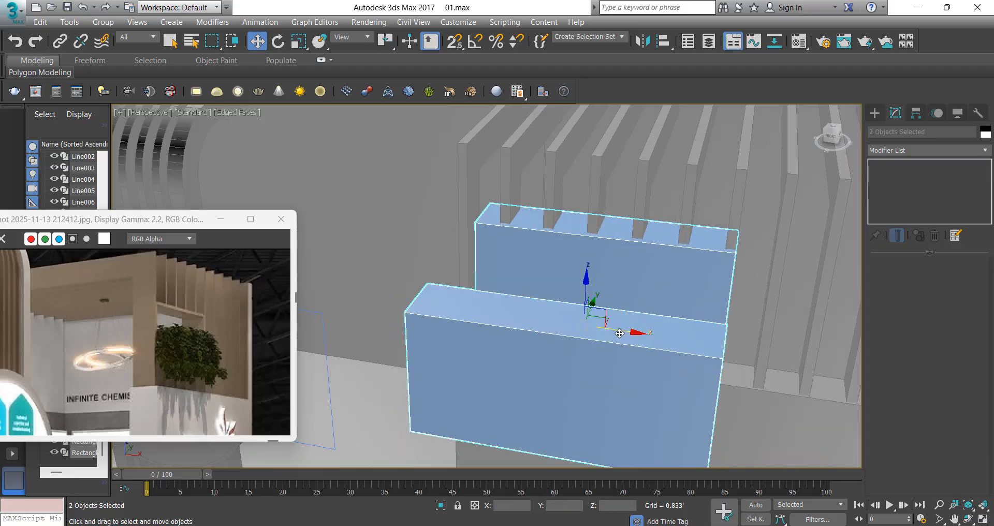
{"action": "left_click_drag", "start_coordinate": [619, 333], "coordinate": [631, 333]}
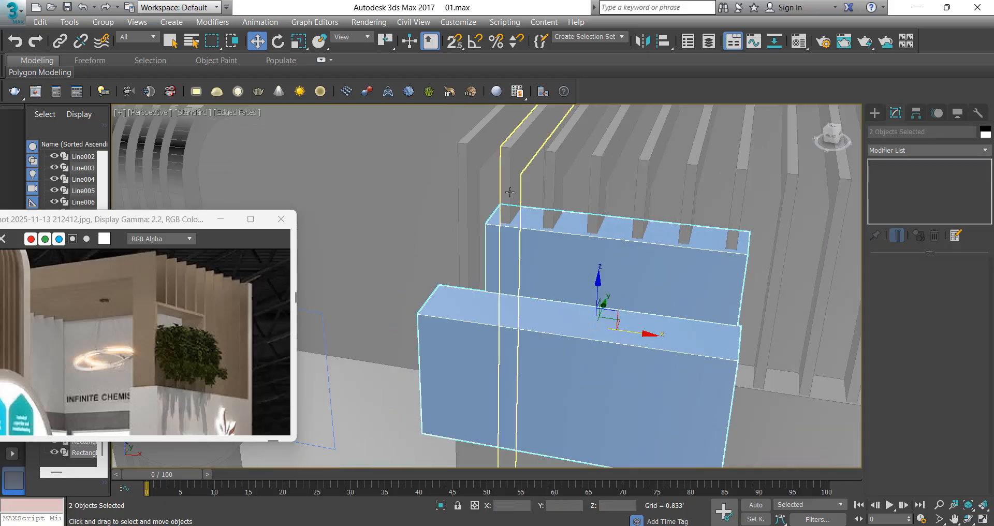
Pick through the individual slats above the panel to examine which ones the embedded planter box crosses.
{"action": "left_click", "coordinate": [509, 192]}
{"action": "scroll", "coordinate": [510, 192], "scroll_direction": "down", "scroll_amount": 4}
{"action": "middle_click_drag", "start_coordinate": [510, 192], "coordinate": [581, 228], "text": "alt"}
{"action": "scroll", "coordinate": [590, 233], "scroll_direction": "up", "scroll_amount": 3}
{"action": "left_click", "coordinate": [625, 251]}
{"action": "middle_click_drag", "start_coordinate": [625, 250], "coordinate": [585, 286], "text": "alt"}
{"action": "scroll", "coordinate": [611, 250], "scroll_direction": "down", "scroll_amount": 3}
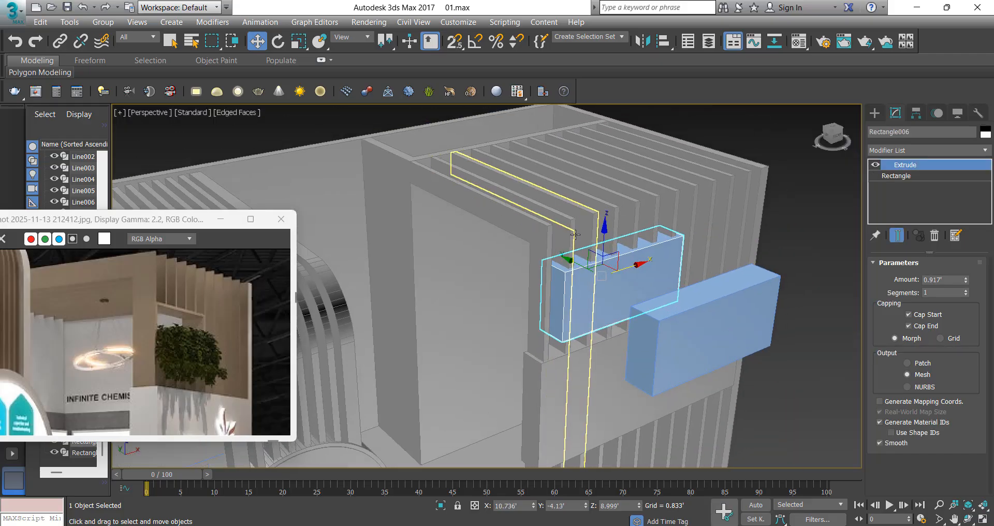
{"action": "left_click", "coordinate": [566, 234]}
{"action": "left_click", "coordinate": [585, 228]}
{"action": "left_click", "coordinate": [608, 222]}
{"action": "left_click", "coordinate": [634, 215]}
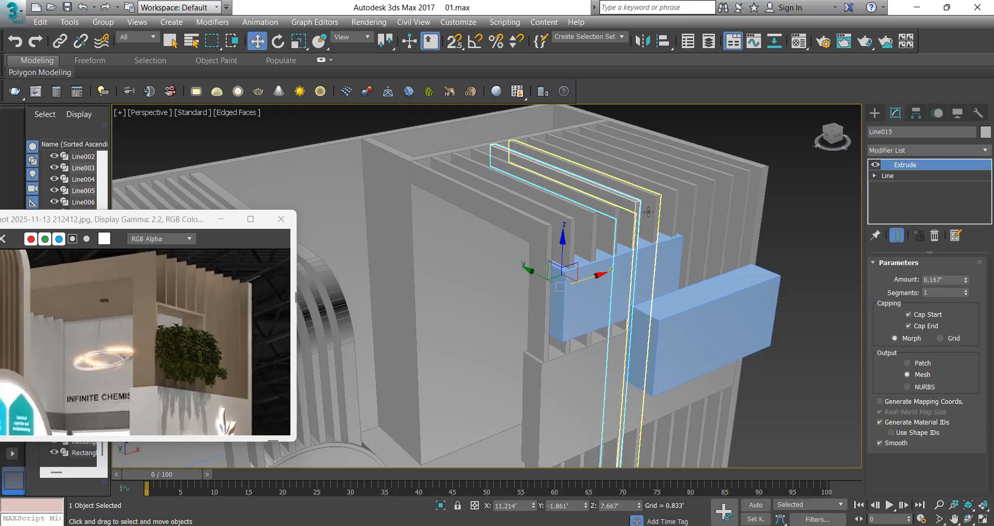
Clone the planter box embedded in the slats five times in place, as copies.
{"action": "left_click", "coordinate": [589, 256]}
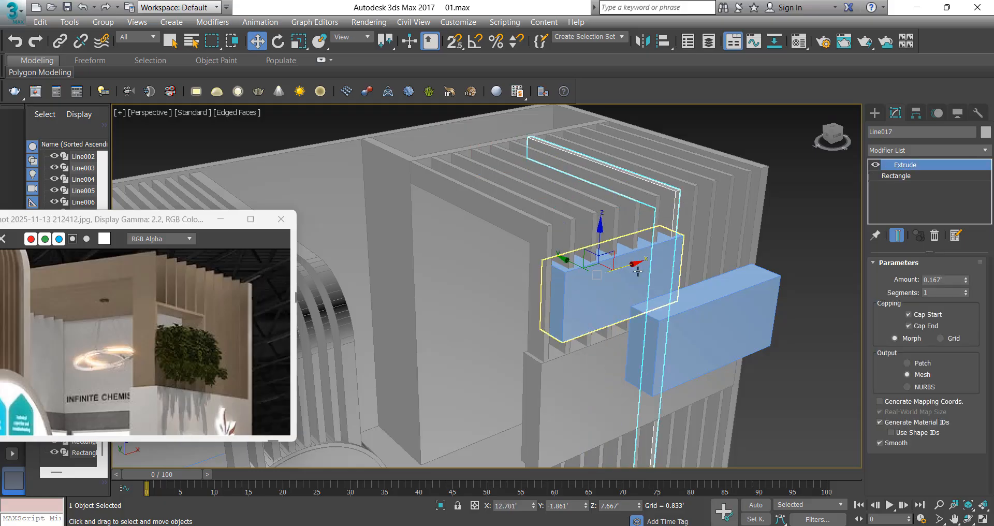
{"action": "left_click", "coordinate": [589, 256], "text": "shift"}
{"action": "key", "text": "Escape"}
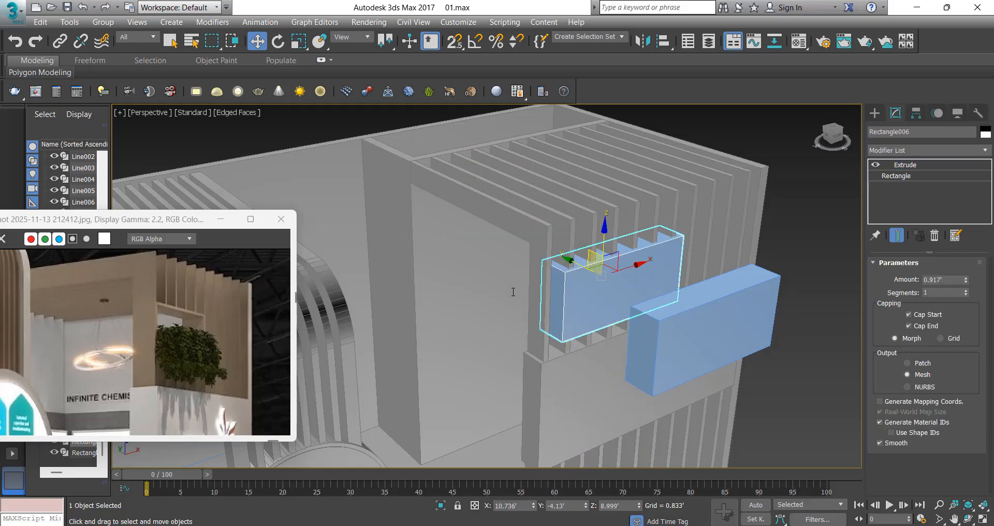
{"action": "key", "text": "ctrl+v"}
{"action": "key", "text": "Return"}
{"action": "key", "text": "ctrl+v"}
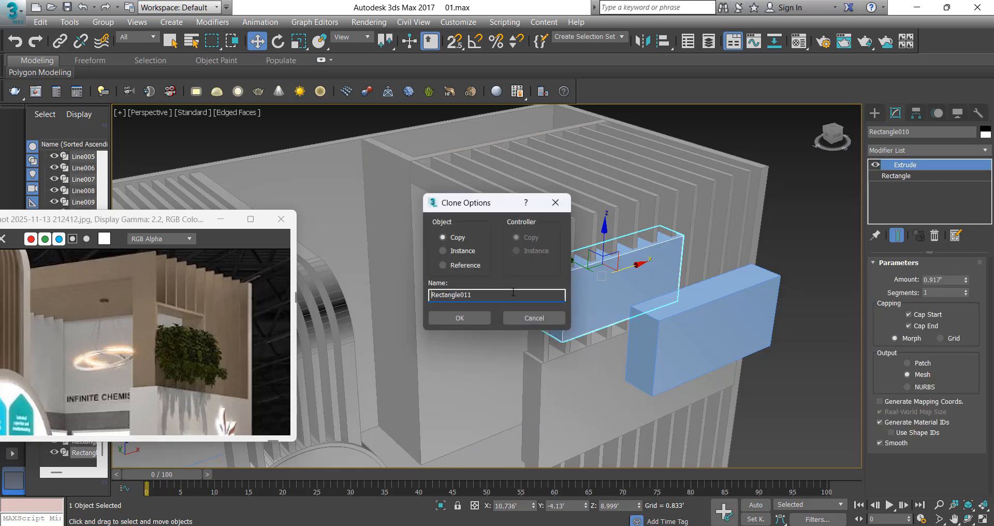
{"action": "key", "text": "Return"}
{"action": "key", "text": "ctrl+v"}
{"action": "key", "text": "Return"}
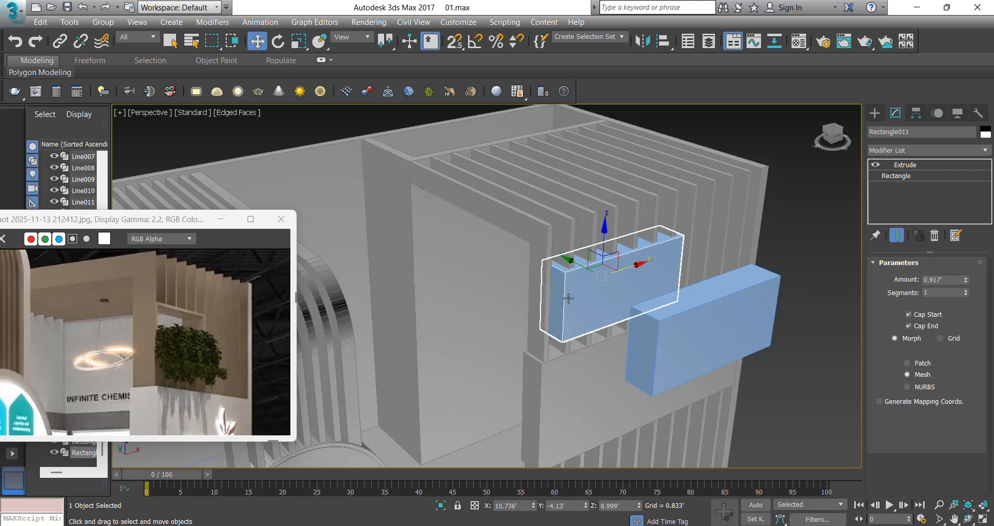
Select the overlapping planter boxes in wireframe display to check their number, then return to shaded display and clear the selection.
{"action": "scroll", "coordinate": [568, 299], "scroll_direction": "up", "scroll_amount": 4}
{"action": "key", "text": "F3"}
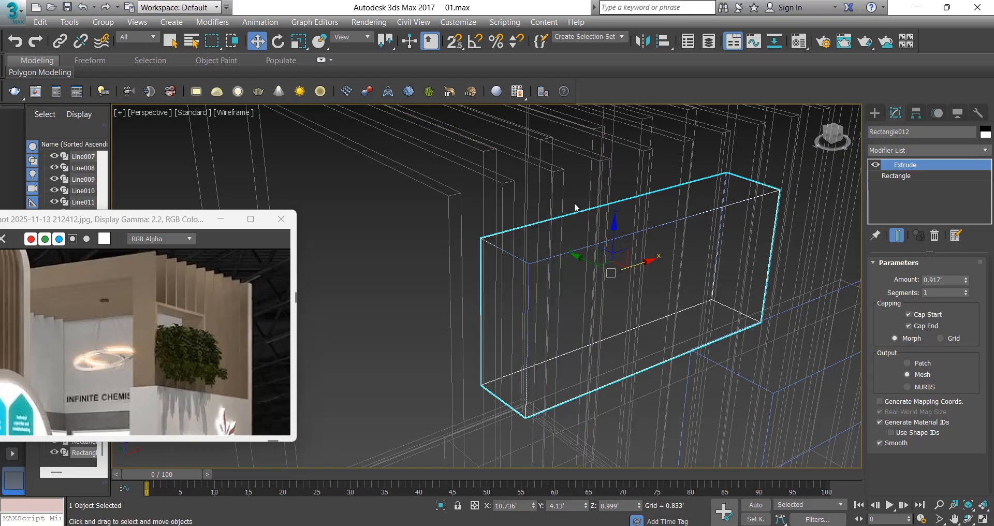
{"action": "left_click_drag", "start_coordinate": [575, 207], "coordinate": [580, 227]}
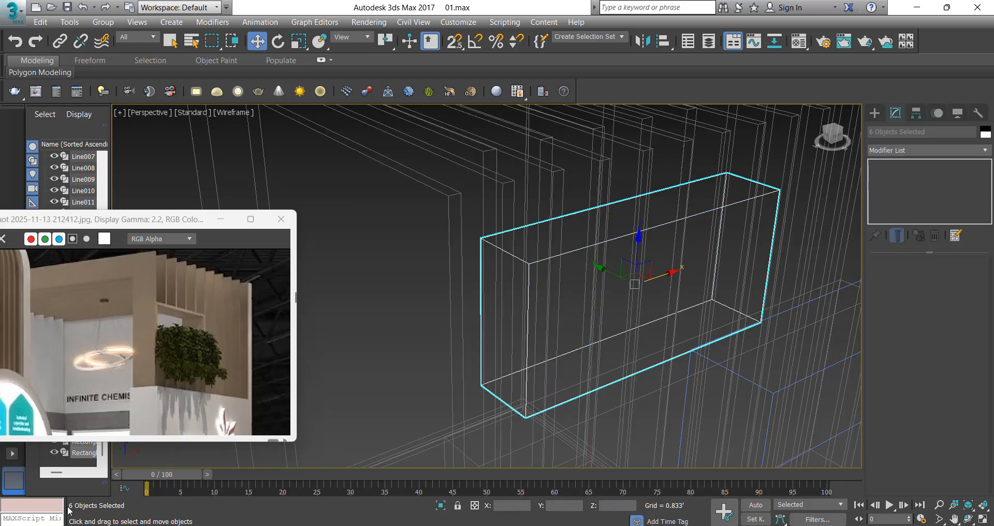
{"action": "key", "text": "F3"}
{"action": "scroll", "coordinate": [547, 266], "scroll_direction": "down", "scroll_amount": 4}
{"action": "left_click", "coordinate": [288, 128]}
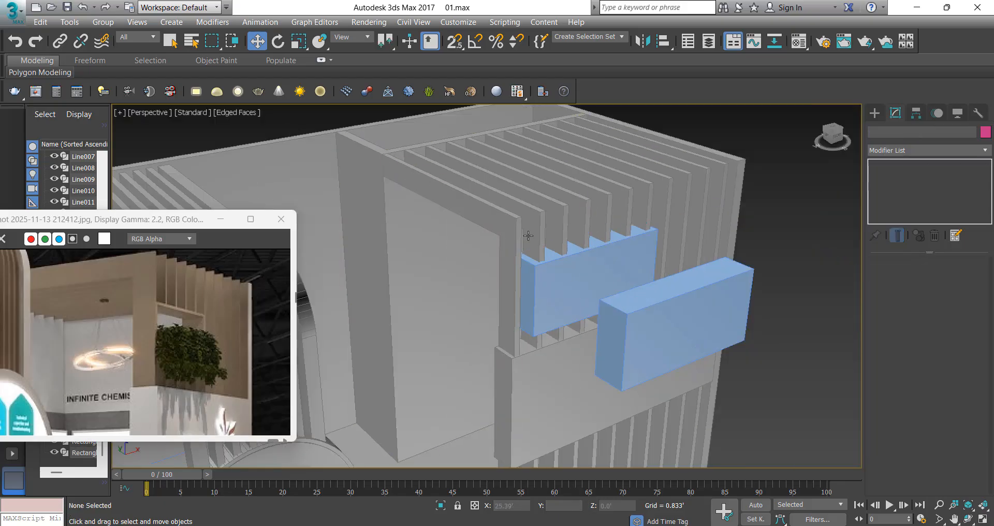
Subtract one embedded planter box from the second slat with the ProBoolean compound object.
{"action": "left_click", "coordinate": [528, 235]}
{"action": "left_click", "coordinate": [876, 113]}
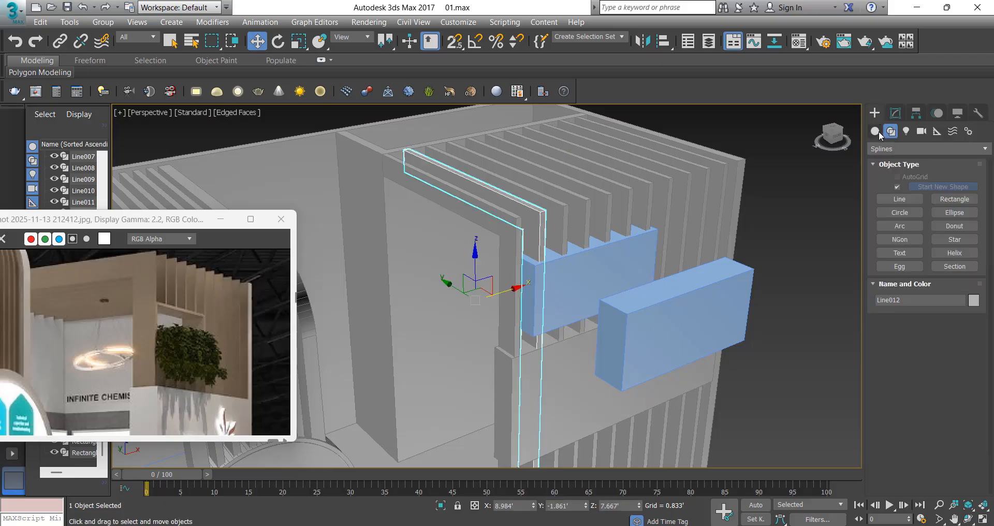
{"action": "left_click", "coordinate": [906, 148]}
{"action": "left_click", "coordinate": [904, 162]}
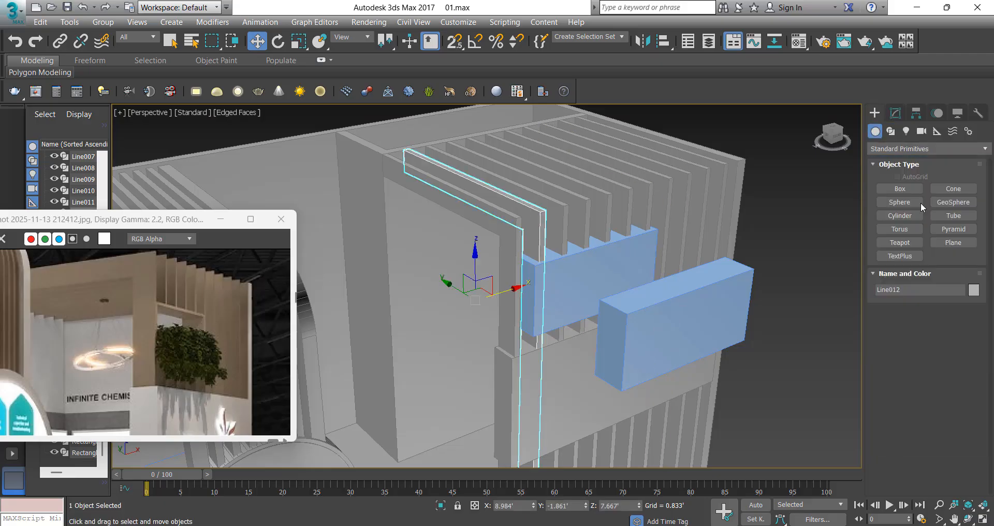
{"action": "left_click", "coordinate": [904, 256]}
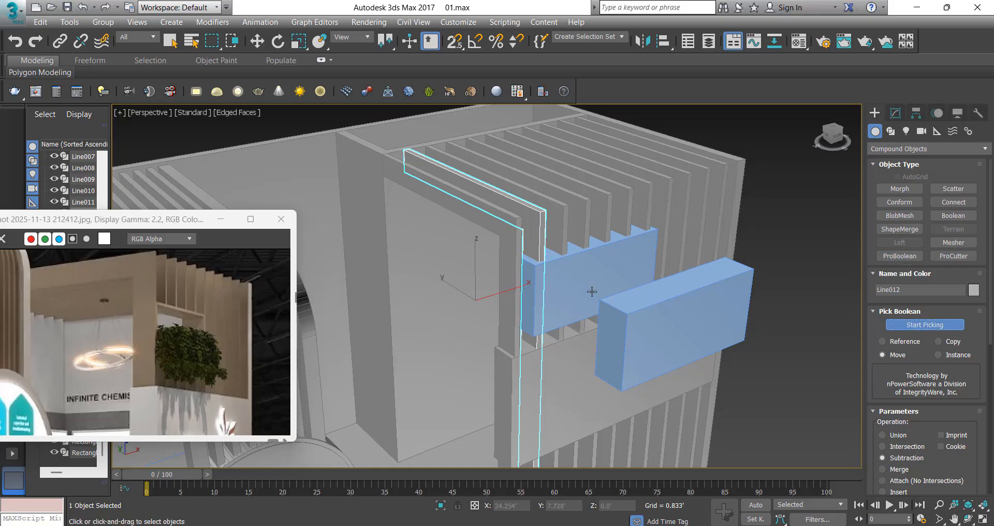
{"action": "left_click", "coordinate": [582, 269]}
{"action": "scroll", "coordinate": [548, 243], "scroll_direction": "up", "scroll_amount": 3}
{"action": "key", "text": "w"}
Use ProBoolean Subtraction to cut one overlapping box copy each from the third and fourth slats.
{"action": "left_click", "coordinate": [577, 226]}
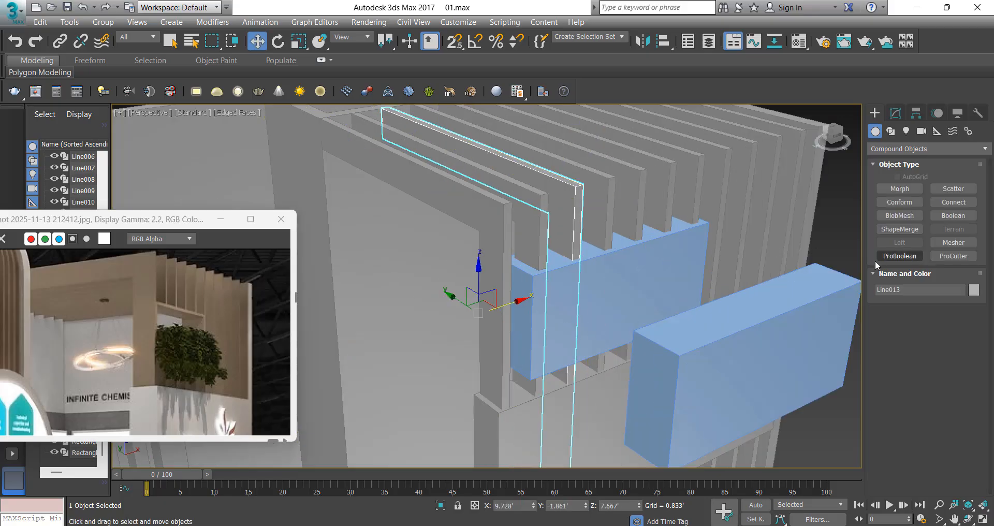
{"action": "left_click", "coordinate": [885, 256]}
{"action": "left_click", "coordinate": [933, 327]}
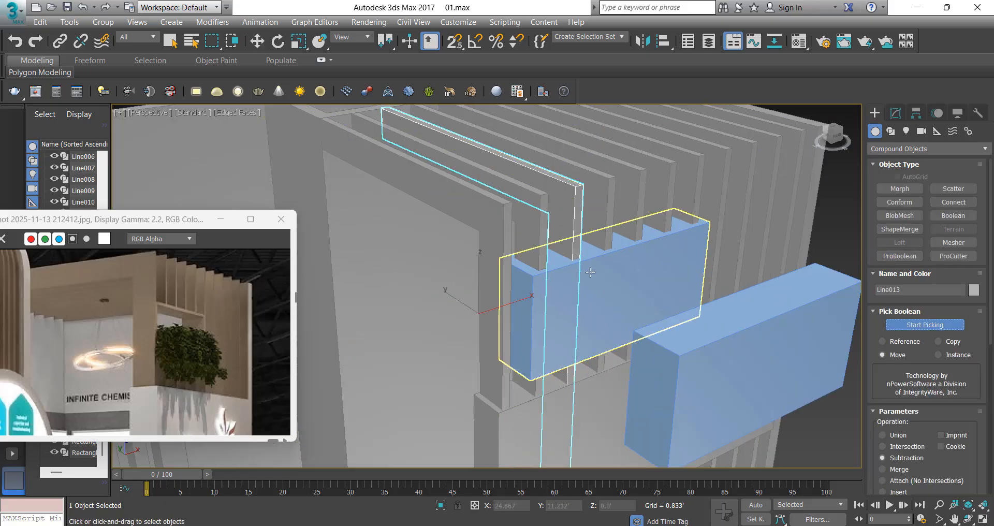
{"action": "left_click", "coordinate": [589, 273]}
{"action": "key", "text": "w"}
{"action": "left_click", "coordinate": [598, 220]}
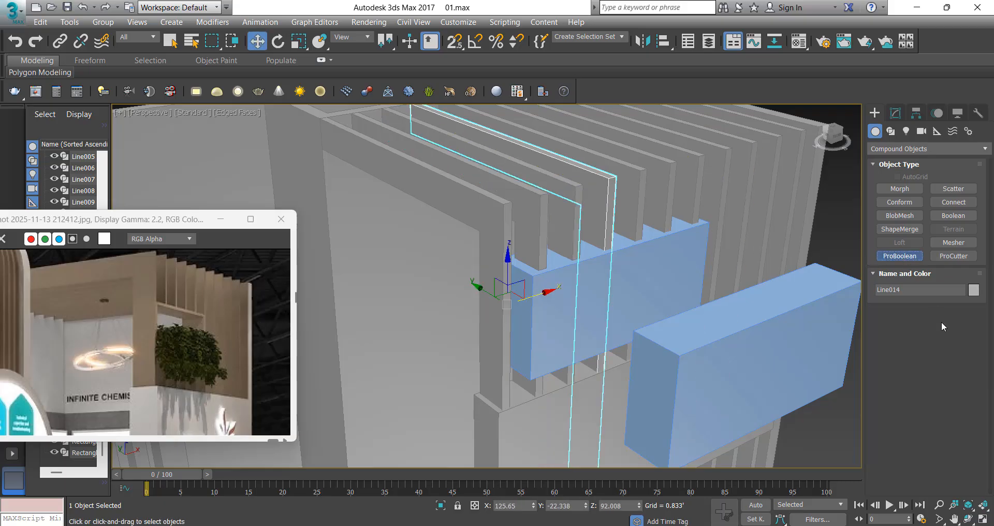
{"action": "left_click", "coordinate": [924, 325]}
{"action": "left_click", "coordinate": [563, 247]}
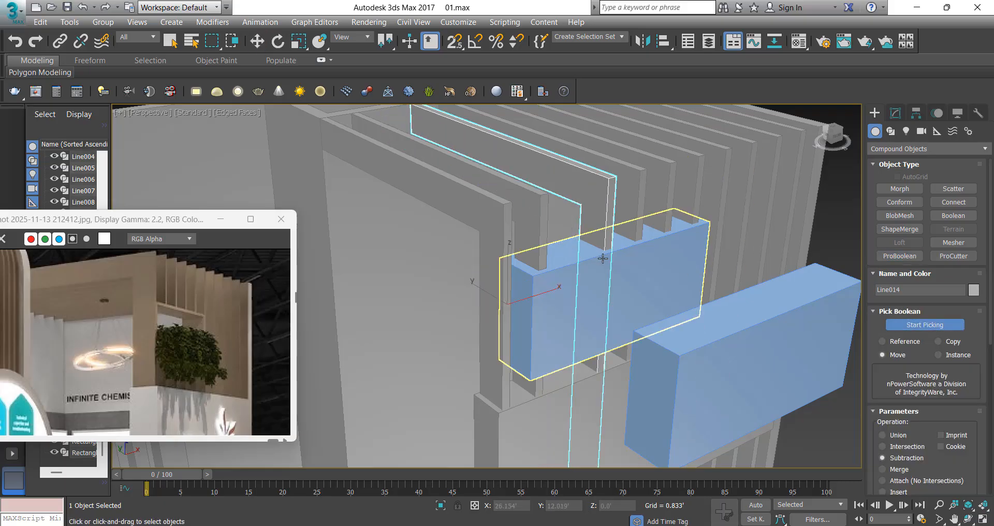
{"action": "key", "text": "w"}
Cut the fifth and sixth slats with ProBoolean Subtraction, using one overlapping box copy for each.
{"action": "left_click", "coordinate": [629, 222]}
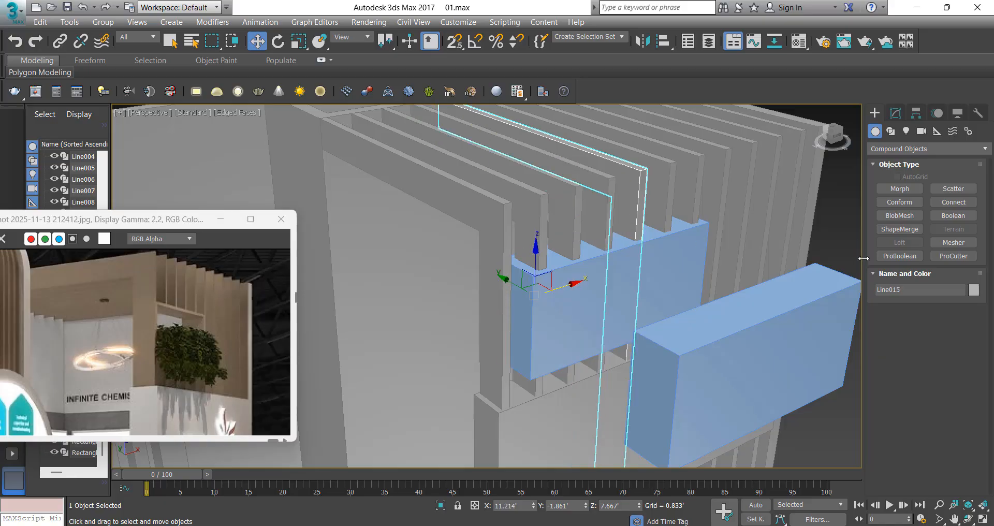
{"action": "left_click", "coordinate": [899, 255]}
{"action": "left_click", "coordinate": [924, 324]}
{"action": "left_click", "coordinate": [658, 242]}
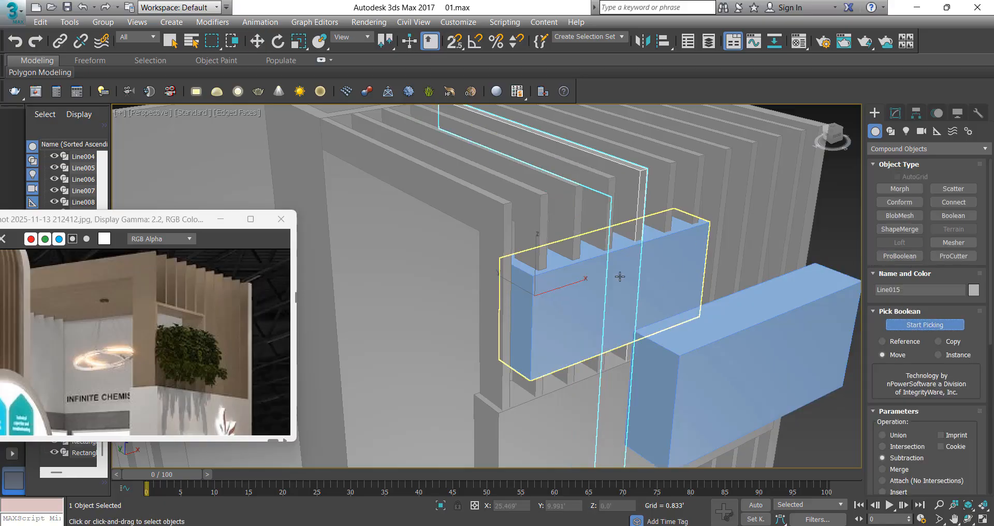
{"action": "key", "text": "w"}
{"action": "left_click", "coordinate": [664, 221]}
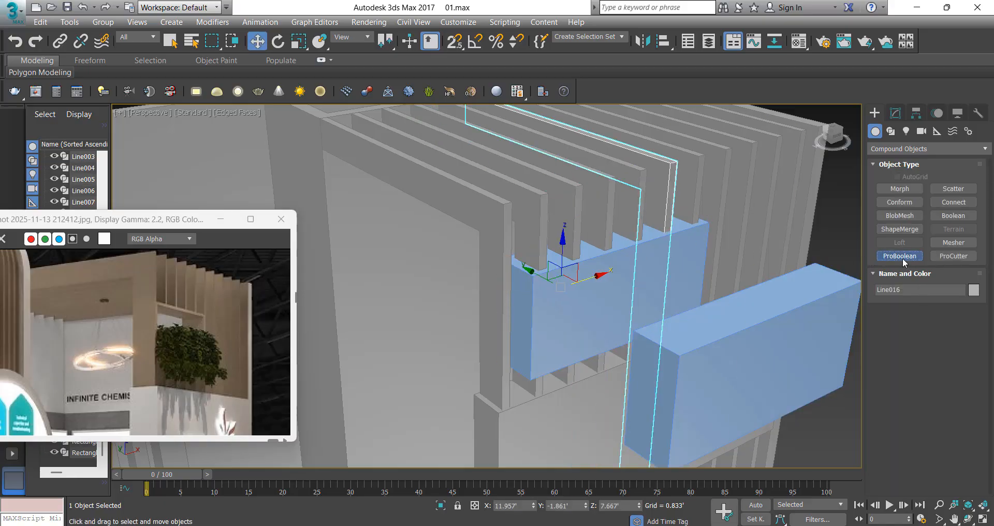
{"action": "left_click", "coordinate": [899, 256]}
{"action": "left_click", "coordinate": [924, 325]}
{"action": "left_click", "coordinate": [562, 320]}
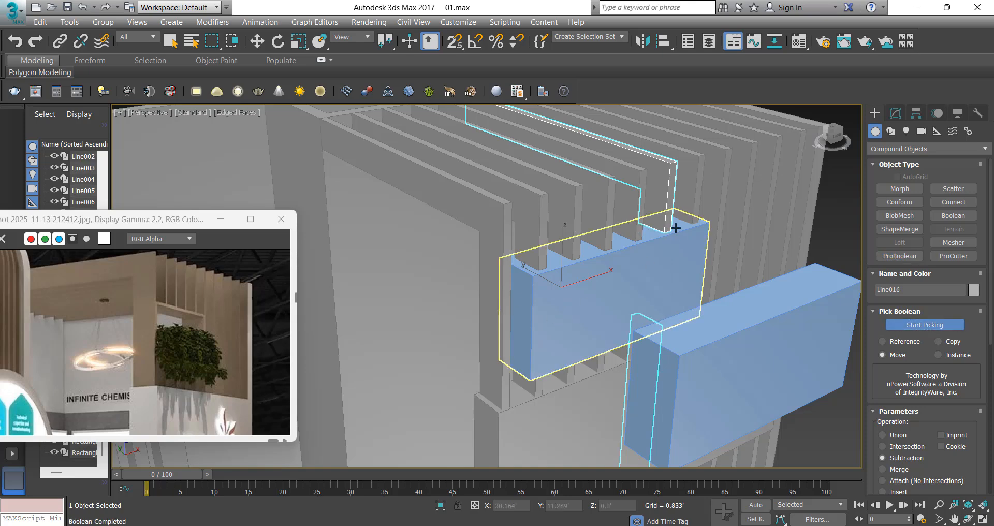
{"action": "key", "text": "w"}
Subtract the last embedded box from the seventh slat with ProBoolean and clear the selection.
{"action": "left_click", "coordinate": [691, 213]}
{"action": "left_click", "coordinate": [899, 255]}
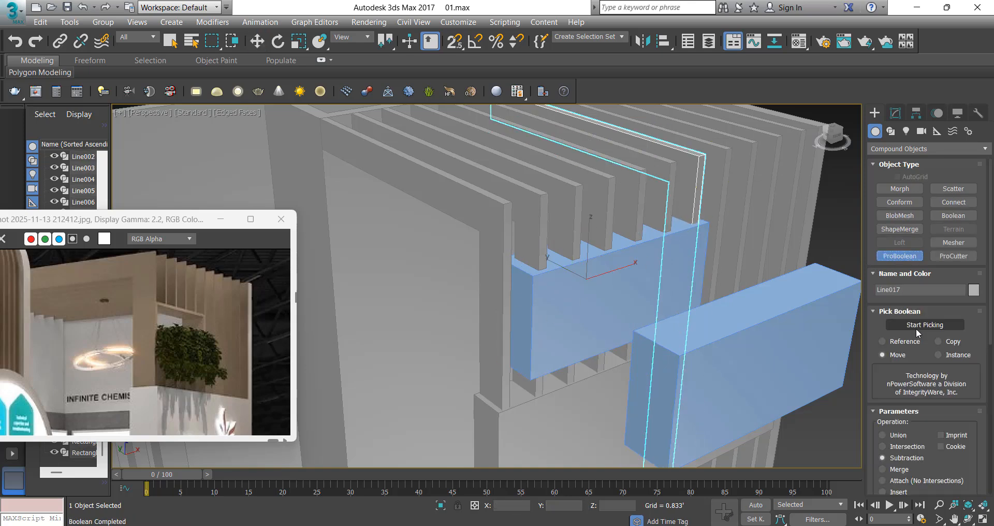
{"action": "left_click", "coordinate": [919, 327]}
{"action": "left_click", "coordinate": [569, 310]}
{"action": "scroll", "coordinate": [575, 268], "scroll_direction": "down", "scroll_amount": 3}
{"action": "middle_click_drag", "start_coordinate": [574, 269], "coordinate": [595, 282], "text": "alt"}
{"action": "left_click", "coordinate": [732, 237]}
Place a copy of the solid planter box in the notched opening of the corner structure's slats.
{"action": "scroll", "coordinate": [479, 243], "scroll_direction": "up", "scroll_amount": 4}
{"action": "middle_click_drag", "start_coordinate": [481, 266], "coordinate": [532, 295], "text": "alt"}
{"action": "left_click", "coordinate": [585, 339]}
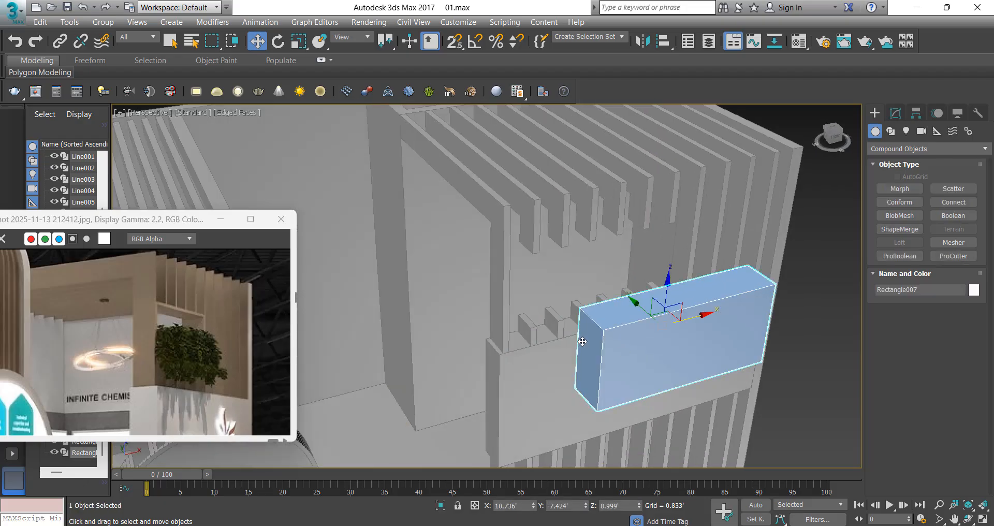
{"action": "middle_click_drag", "start_coordinate": [585, 339], "coordinate": [630, 329], "text": "alt"}
{"action": "left_click_drag", "start_coordinate": [620, 317], "coordinate": [495, 282], "text": "shift"}
{"action": "left_click", "coordinate": [481, 324]}
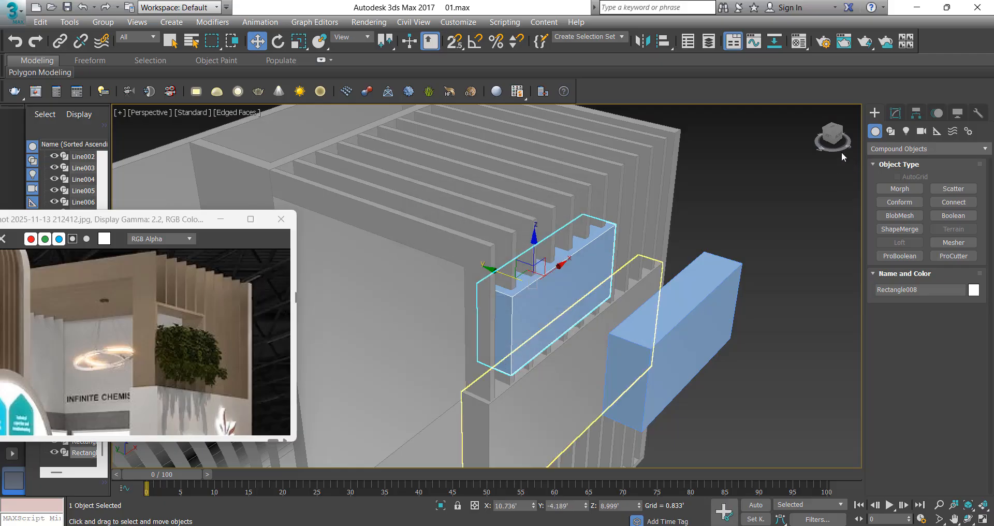
Add Edit Spline beneath the box copy's Extrude and outline its rectangle by 2" for a hollow frame.
{"action": "left_click", "coordinate": [895, 113]}
{"action": "left_click", "coordinate": [911, 177]}
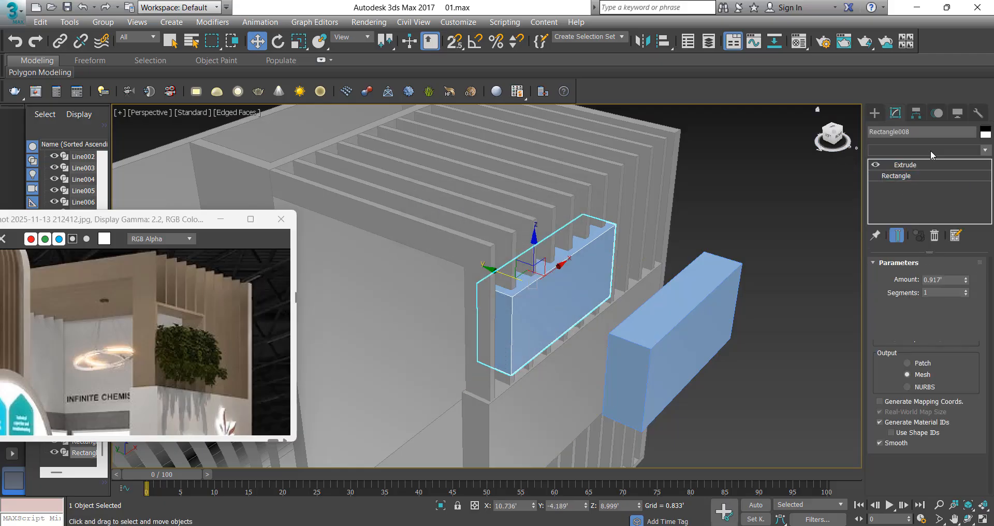
{"action": "left_click", "coordinate": [930, 150]}
{"action": "key", "text": "e"}
{"action": "left_click", "coordinate": [912, 206]}
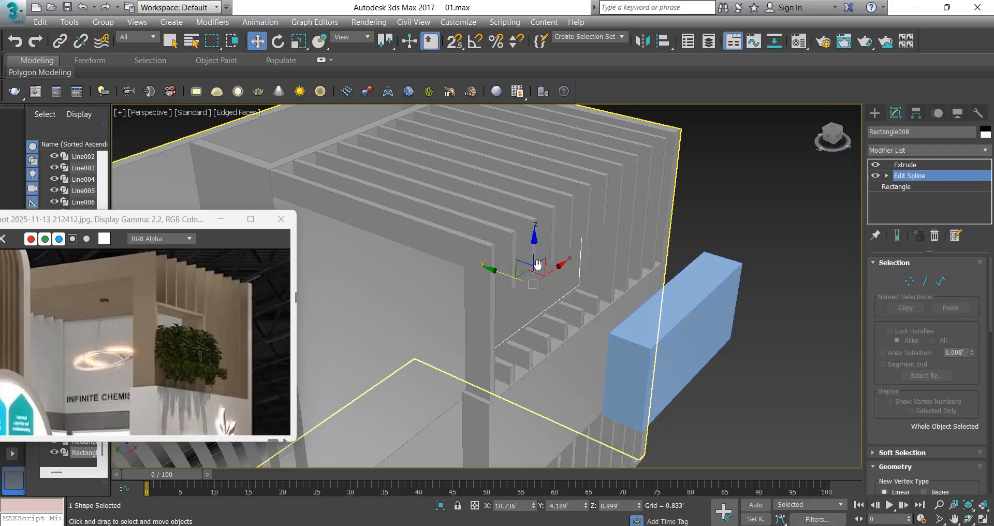
{"action": "key", "text": "3"}
{"action": "left_click", "coordinate": [534, 252]}
{"action": "scroll", "coordinate": [881, 373], "scroll_direction": "down", "scroll_amount": 8}
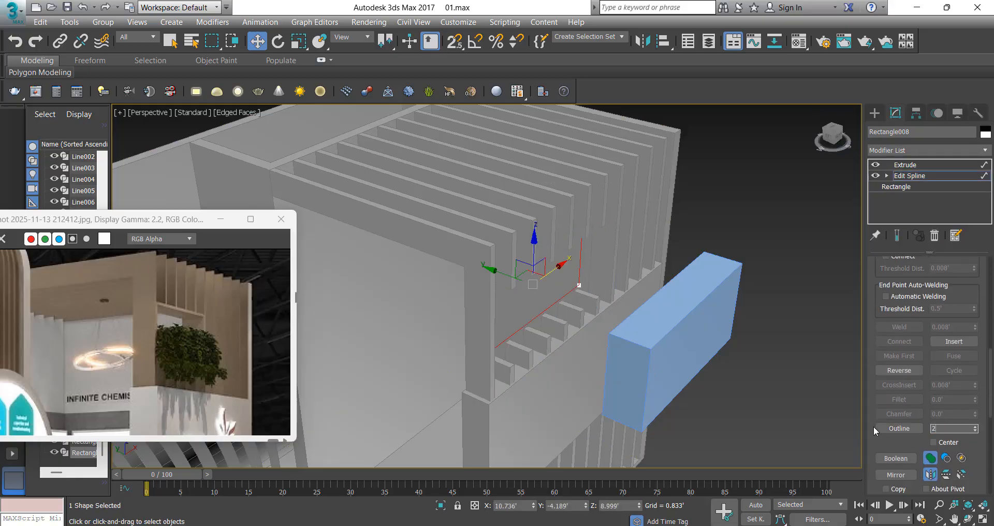
{"action": "type", "text": "2"}
{"action": "key", "text": "Return"}
Return to the frame's Extrude level, give the frame the booth's grey object colour and clear the selection.
{"action": "left_click", "coordinate": [918, 166]}
{"action": "middle_click_drag", "start_coordinate": [489, 328], "coordinate": [563, 256], "text": "alt"}
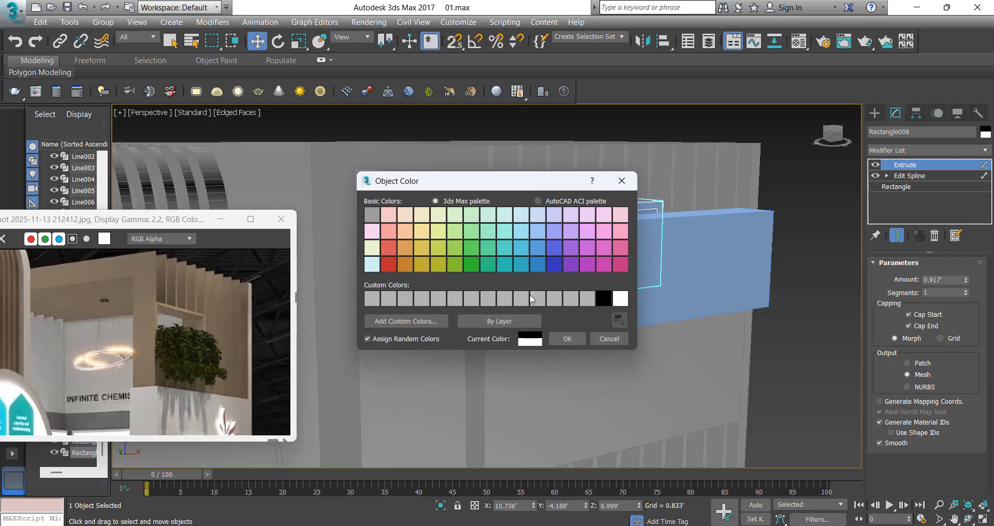
{"action": "left_click", "coordinate": [568, 339]}
{"action": "middle_click_drag", "start_coordinate": [746, 170], "coordinate": [759, 200], "text": "alt"}
{"action": "left_click", "coordinate": [762, 200]}
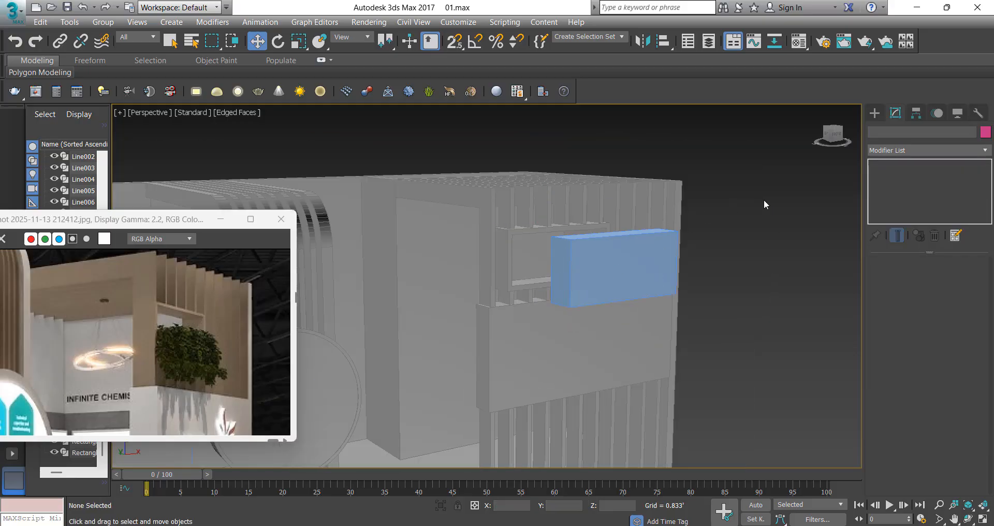
Move the spare solid planter box straight down, clear of the booth, to about Z -3.09'.
{"action": "left_click", "coordinate": [591, 260]}
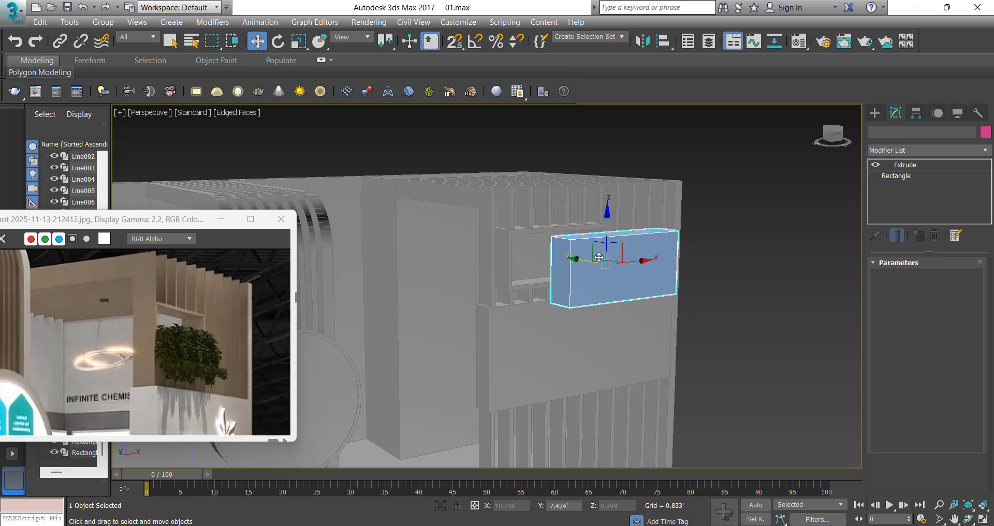
{"action": "scroll", "coordinate": [589, 264], "scroll_direction": "down", "scroll_amount": 4}
{"action": "left_click_drag", "start_coordinate": [601, 245], "coordinate": [601, 362]}
{"action": "scroll", "coordinate": [558, 248], "scroll_direction": "up", "scroll_amount": 5}
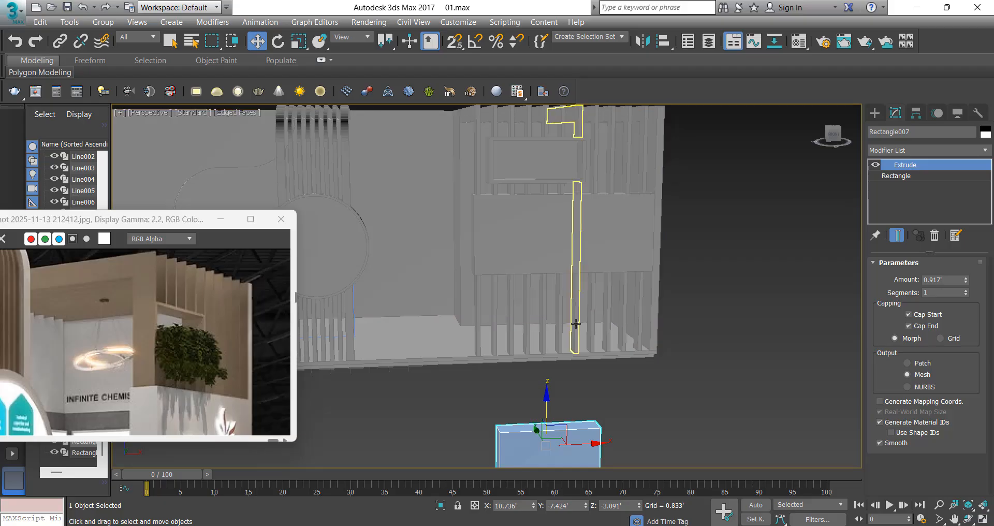
{"action": "middle_click_drag", "start_coordinate": [574, 322], "coordinate": [562, 345]}
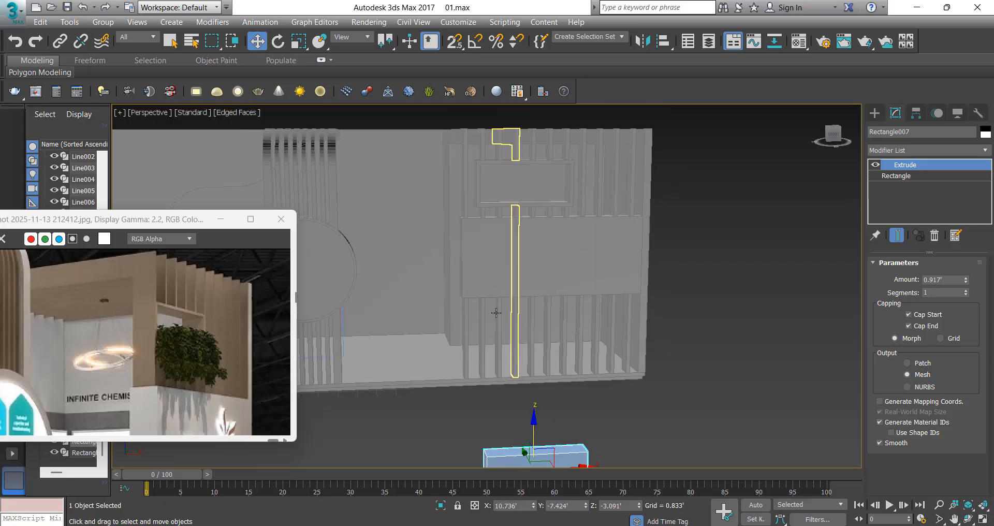
Lower the corner structure's front panel to Z 5.2' and clear the selection.
{"action": "middle_click_drag", "start_coordinate": [485, 312], "coordinate": [506, 286], "text": "alt"}
{"action": "left_click", "coordinate": [502, 266]}
{"action": "scroll", "coordinate": [505, 265], "scroll_direction": "up", "scroll_amount": 3}
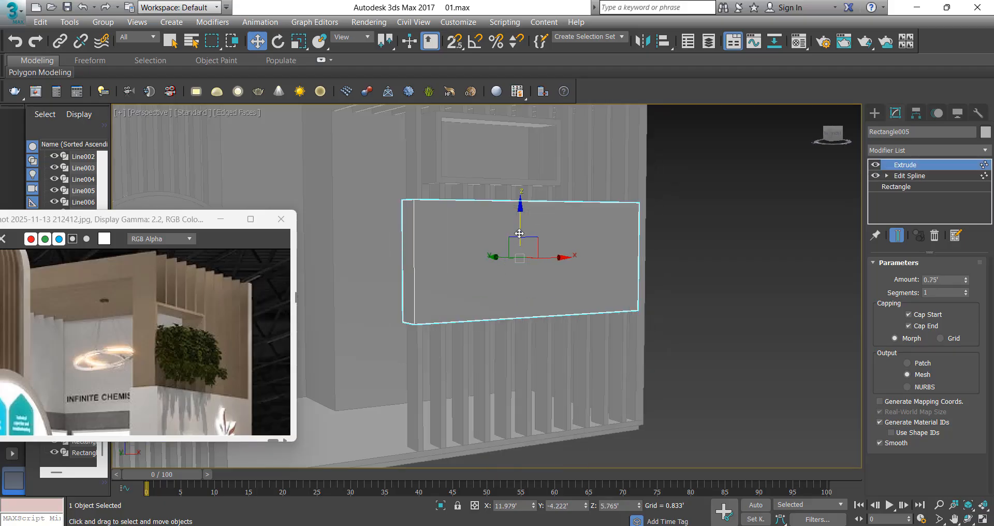
{"action": "left_click_drag", "start_coordinate": [519, 234], "coordinate": [519, 254]}
{"action": "scroll", "coordinate": [486, 292], "scroll_direction": "down", "scroll_amount": 5}
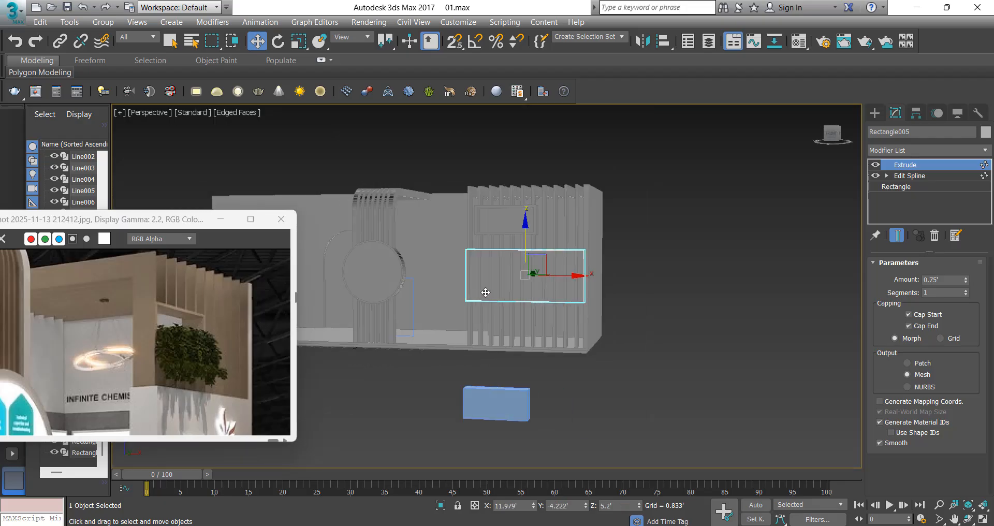
{"action": "scroll", "coordinate": [486, 292], "scroll_direction": "up", "scroll_amount": 4}
{"action": "left_click", "coordinate": [523, 391]}
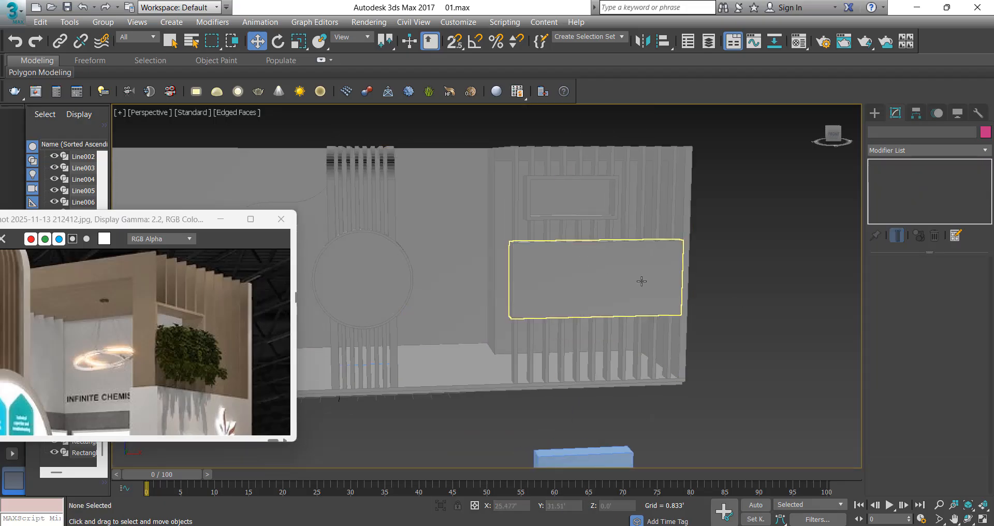
Delete the spare solid planter box beneath the booth.
{"action": "scroll", "coordinate": [641, 281], "scroll_direction": "down", "scroll_amount": 5}
{"action": "left_click", "coordinate": [593, 437]}
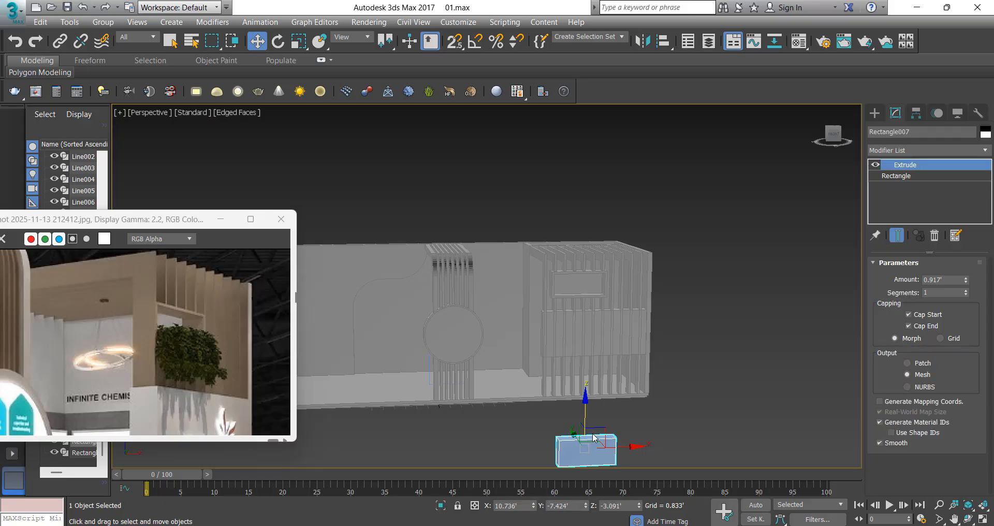
{"action": "key", "text": "Delete"}
Examine the booth's back wall and compare it with the enlarged reference render.
{"action": "scroll", "coordinate": [603, 339], "scroll_direction": "up", "scroll_amount": 3}
{"action": "middle_click_drag", "start_coordinate": [546, 388], "coordinate": [538, 370], "text": "alt"}
{"action": "middle_click_drag", "start_coordinate": [455, 323], "coordinate": [565, 295], "text": "alt"}
{"action": "scroll", "coordinate": [621, 272], "scroll_direction": "down", "scroll_amount": 3}
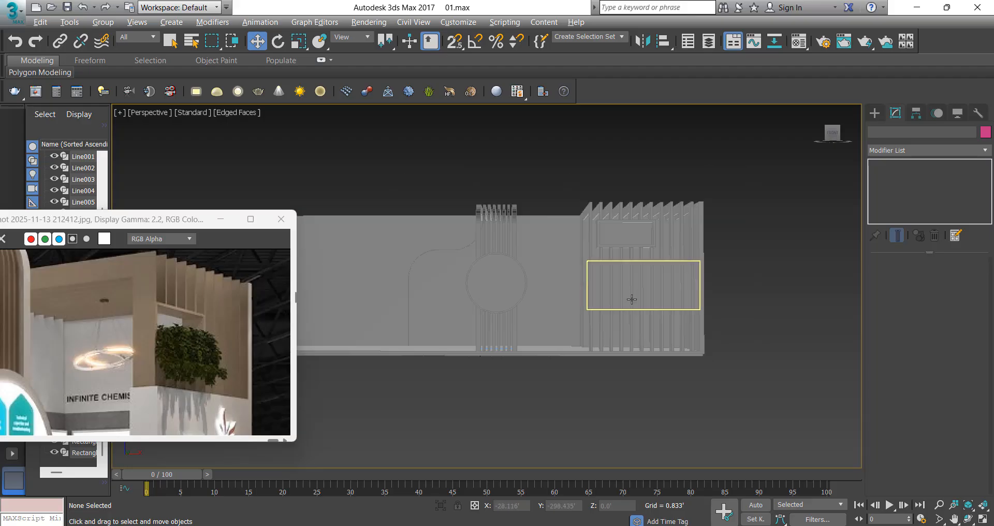
{"action": "middle_click_drag", "start_coordinate": [632, 300], "coordinate": [628, 318], "text": "alt"}
{"action": "middle_click_drag", "start_coordinate": [383, 297], "coordinate": [553, 276]}
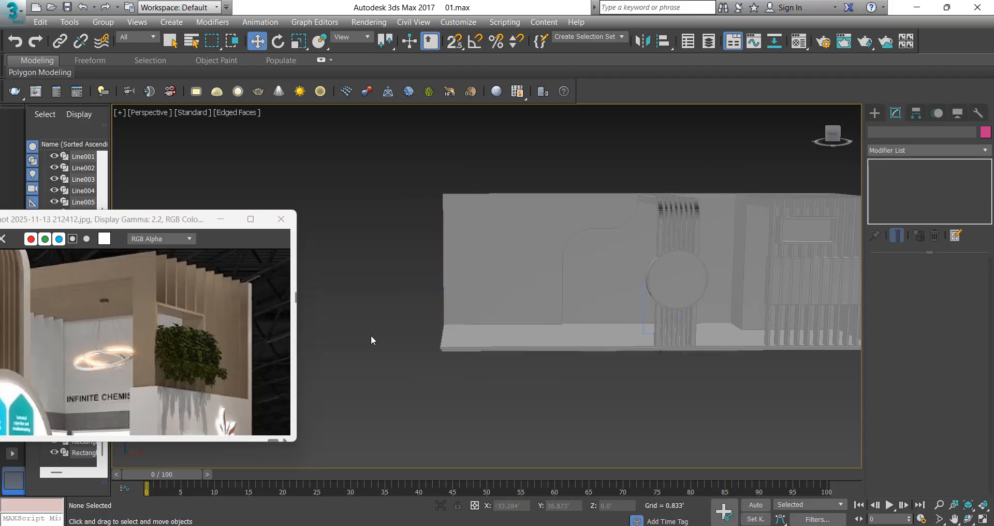
{"action": "double_click", "coordinate": [181, 222]}
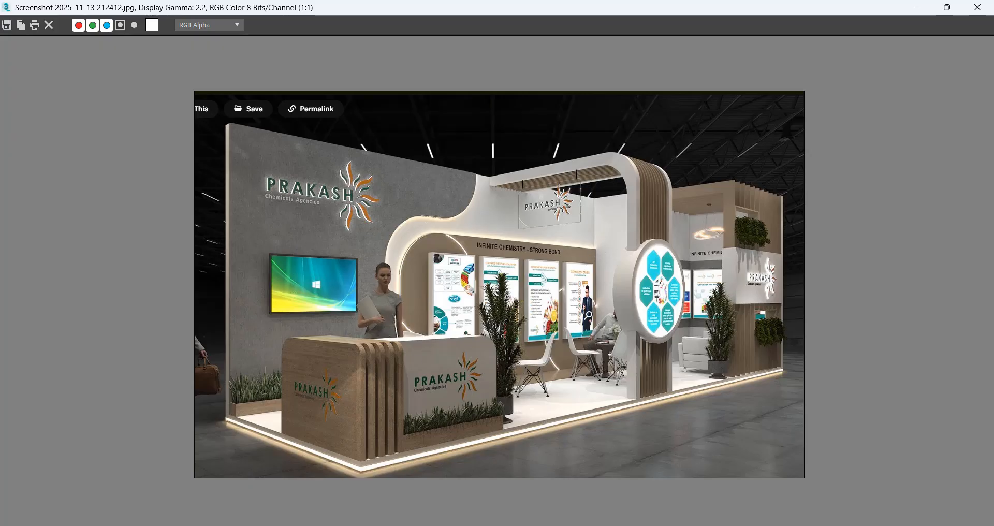
{"action": "key", "text": "F9"}
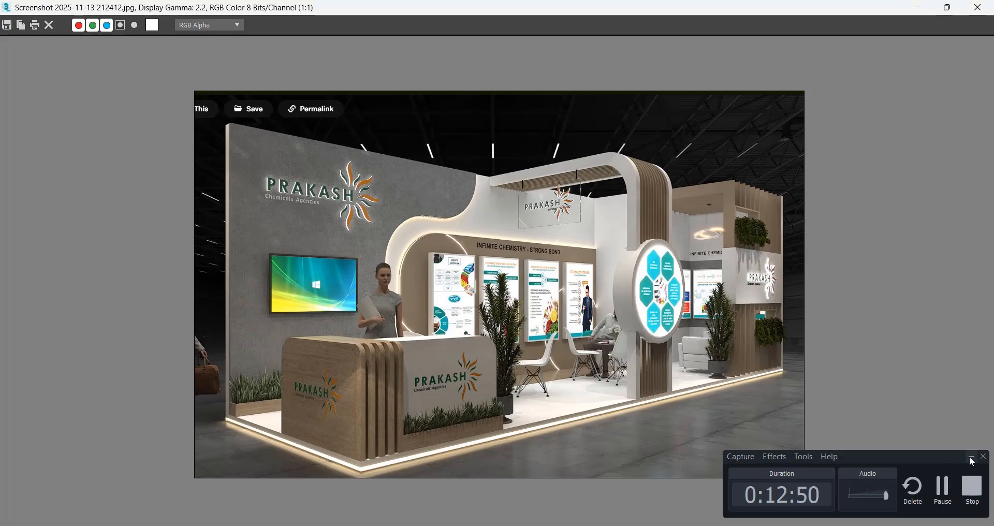
{"action": "left_click", "coordinate": [971, 457]}
{"action": "double_click", "coordinate": [332, 7]}
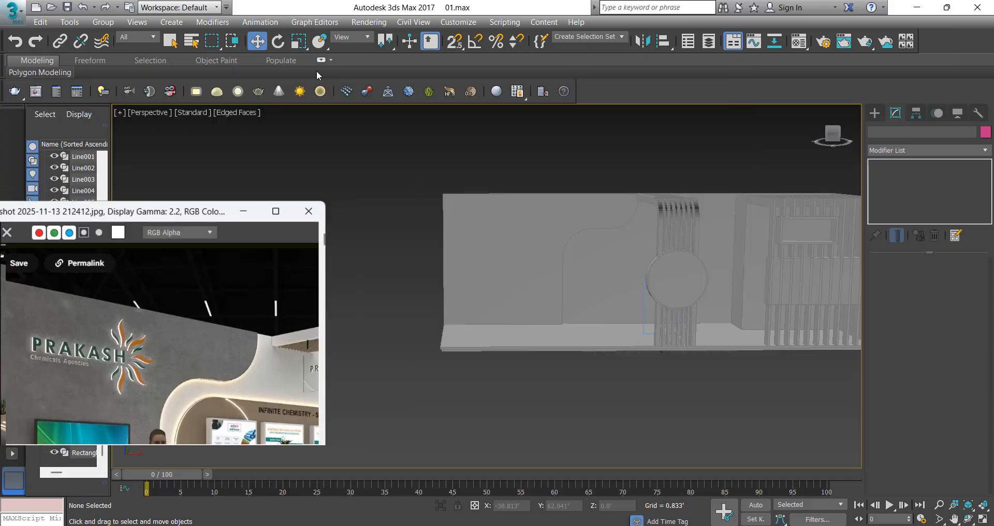
Select the curved back wall panel and show the booth in the front view.
{"action": "left_click", "coordinate": [514, 229]}
{"action": "key", "text": "f"}
{"action": "scroll", "coordinate": [622, 260], "scroll_direction": "down", "scroll_amount": 3}
{"action": "scroll", "coordinate": [619, 247], "scroll_direction": "up", "scroll_amount": 3}
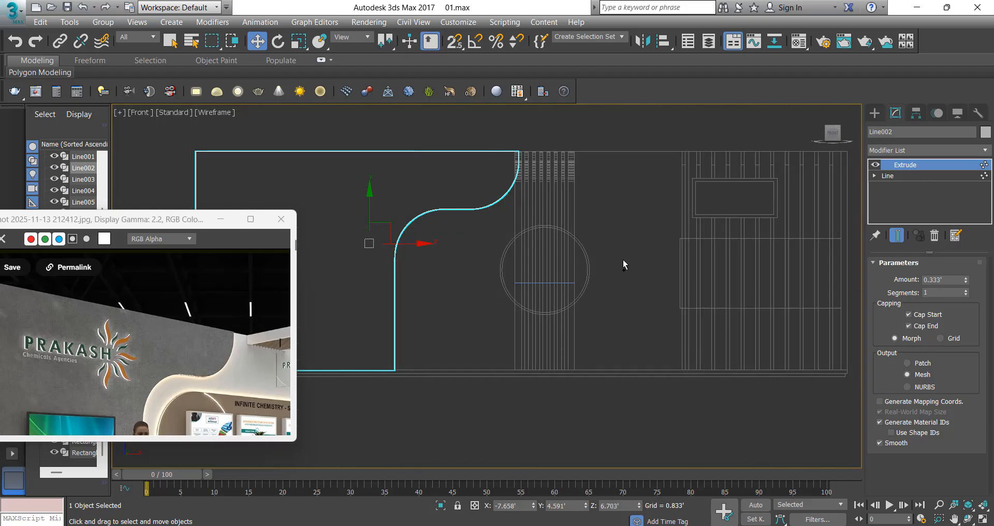
{"action": "right_click", "coordinate": [622, 259], "text": "ctrl"}
{"action": "left_click", "coordinate": [643, 188]}
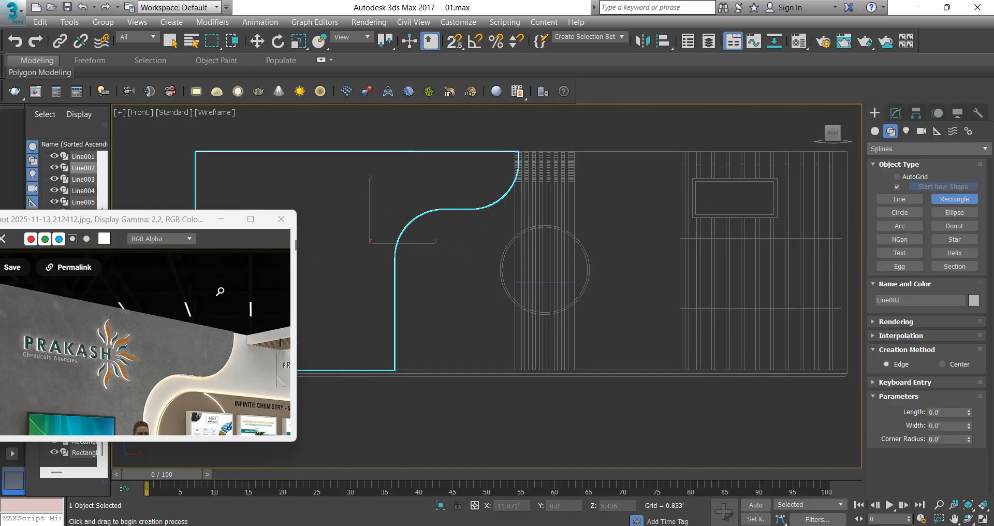
{"action": "scroll", "coordinate": [220, 366], "scroll_direction": "down", "scroll_amount": 3}
{"action": "left_click_drag", "start_coordinate": [436, 228], "coordinate": [673, 363]}
{"action": "right_click", "coordinate": [673, 363]}
{"action": "key", "text": "ctrl+z"}
Draw a rectangle about 12.8' by 6.76' between the curved wall panel and the corner structure.
{"action": "right_click", "coordinate": [493, 277], "text": "ctrl"}
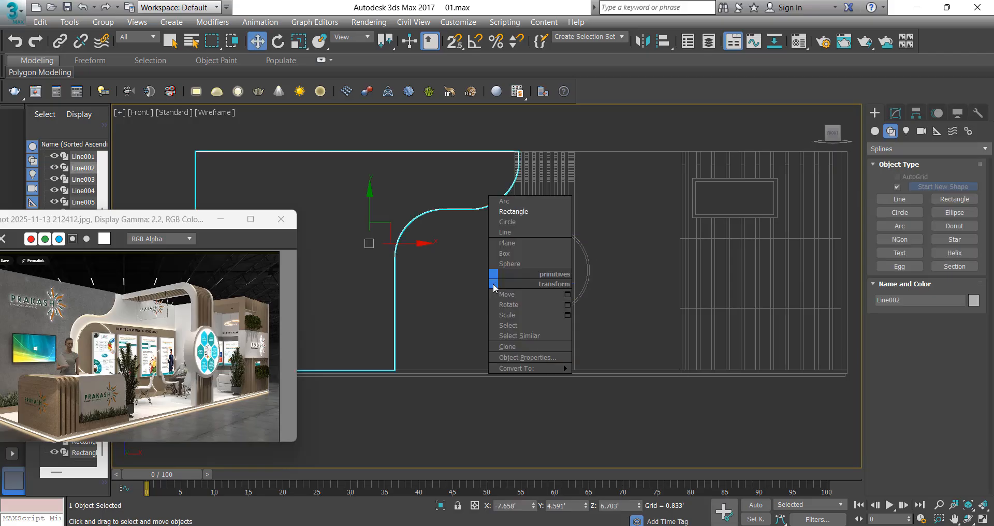
{"action": "left_click", "coordinate": [513, 220]}
{"action": "left_click_drag", "start_coordinate": [428, 233], "coordinate": [681, 370]}
{"action": "right_click", "coordinate": [681, 370]}
Set the rectangle's length to 7' and seat its lower edge on the floor platform.
{"action": "left_click", "coordinate": [894, 113]}
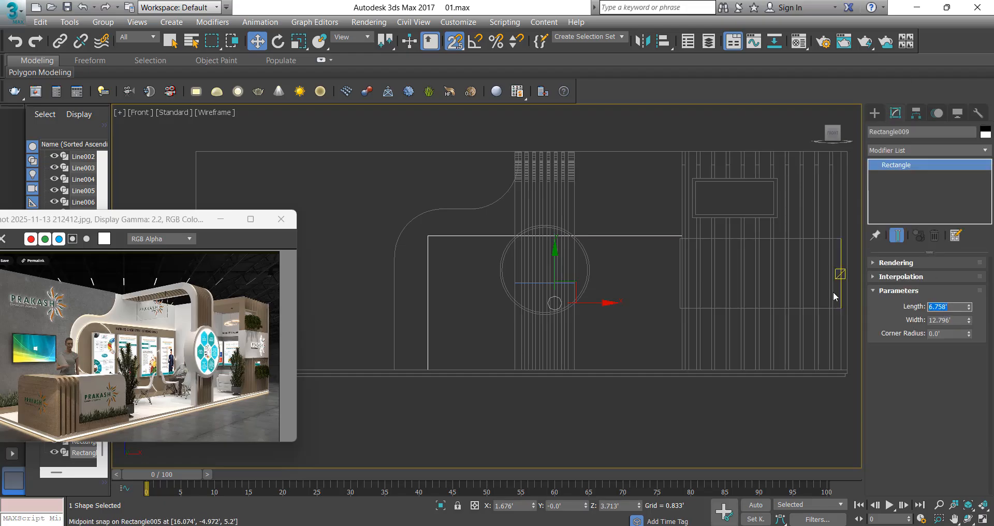
{"action": "type", "text": "8"}
{"action": "key", "text": "Return"}
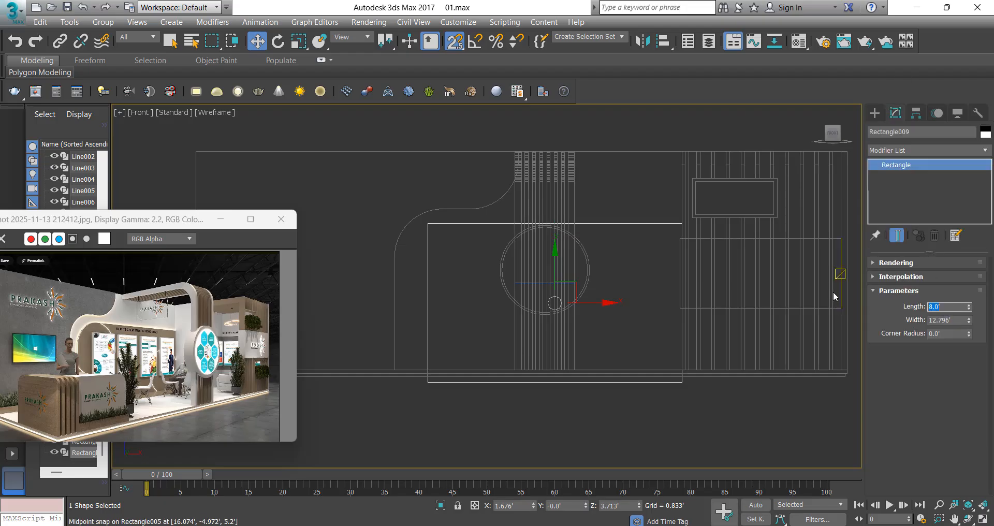
{"action": "type", "text": "7"}
{"action": "key", "text": "Return"}
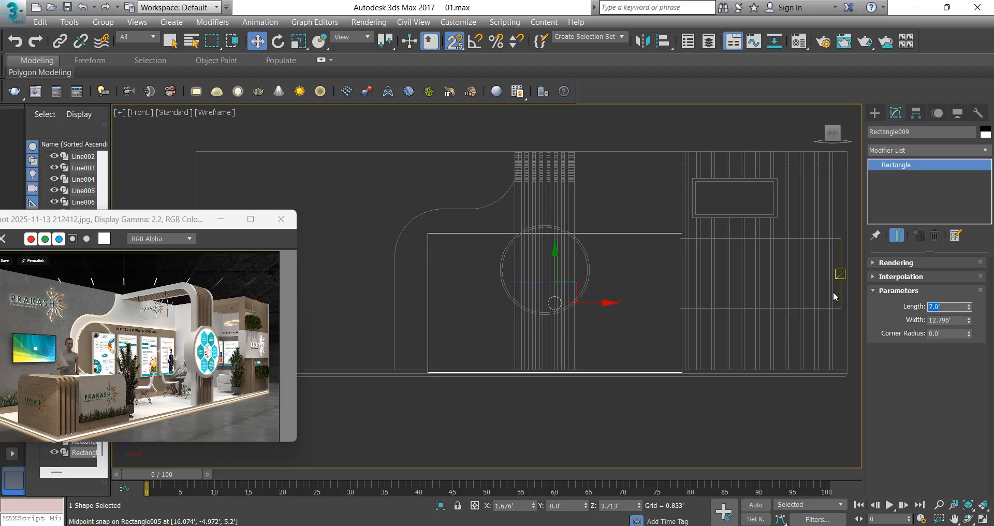
{"action": "scroll", "coordinate": [699, 386], "scroll_direction": "up", "scroll_amount": 5}
{"action": "scroll", "coordinate": [696, 383], "scroll_direction": "down", "scroll_amount": 5}
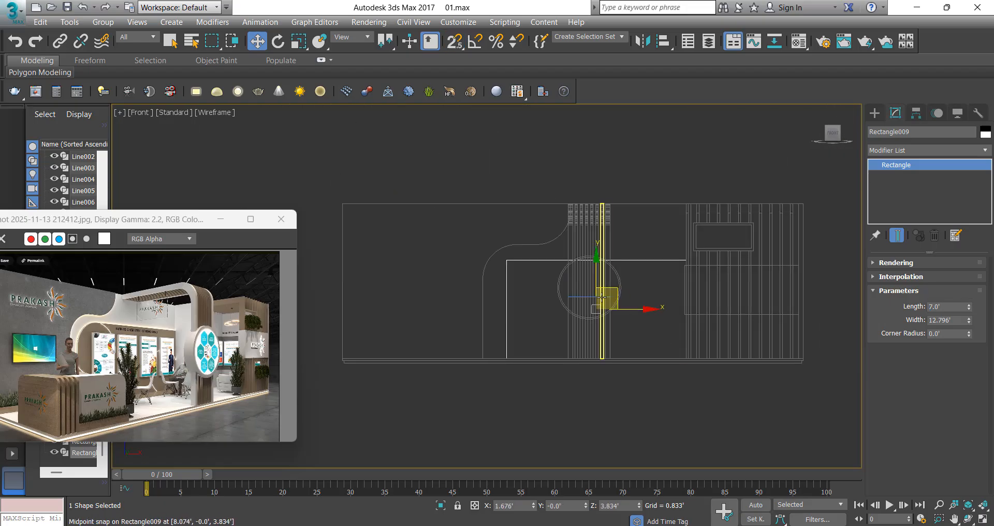
Add Edit Spline to the rectangle and fillet its upper-left corner to echo the curved wall panel.
{"action": "left_click", "coordinate": [899, 149]}
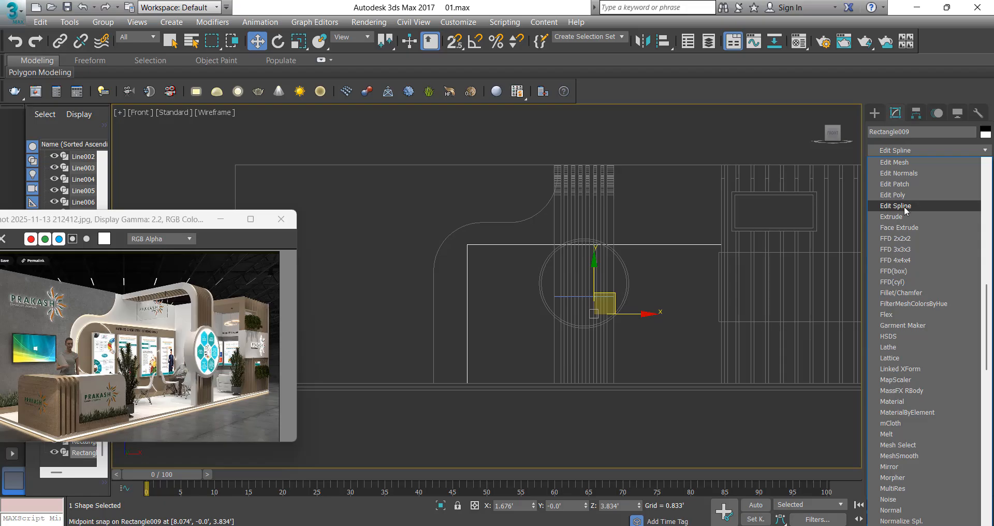
{"action": "left_click", "coordinate": [915, 207]}
{"action": "right_click", "coordinate": [592, 262]}
{"action": "left_click", "coordinate": [518, 193]}
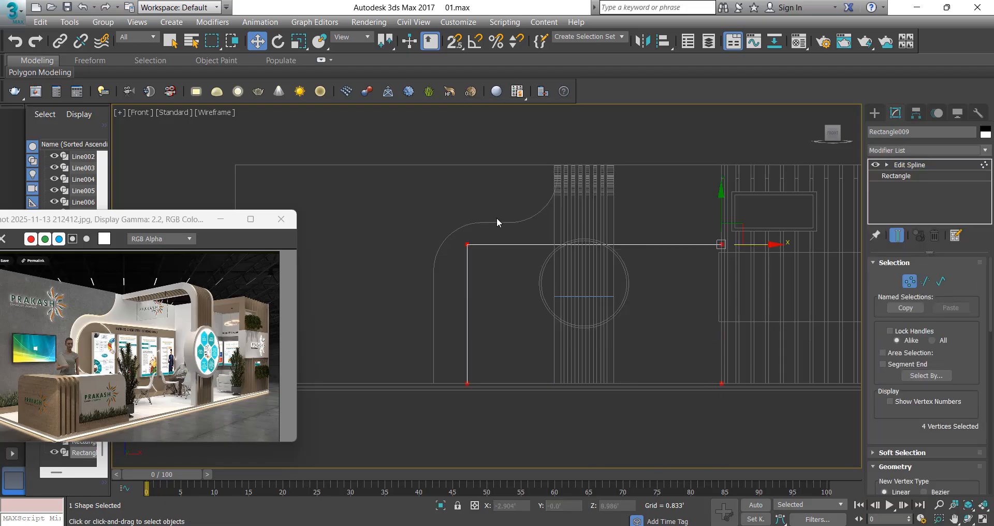
{"action": "left_click_drag", "start_coordinate": [495, 217], "coordinate": [380, 302]}
{"action": "key", "text": "s"}
{"action": "scroll", "coordinate": [886, 417], "scroll_direction": "down", "scroll_amount": 5}
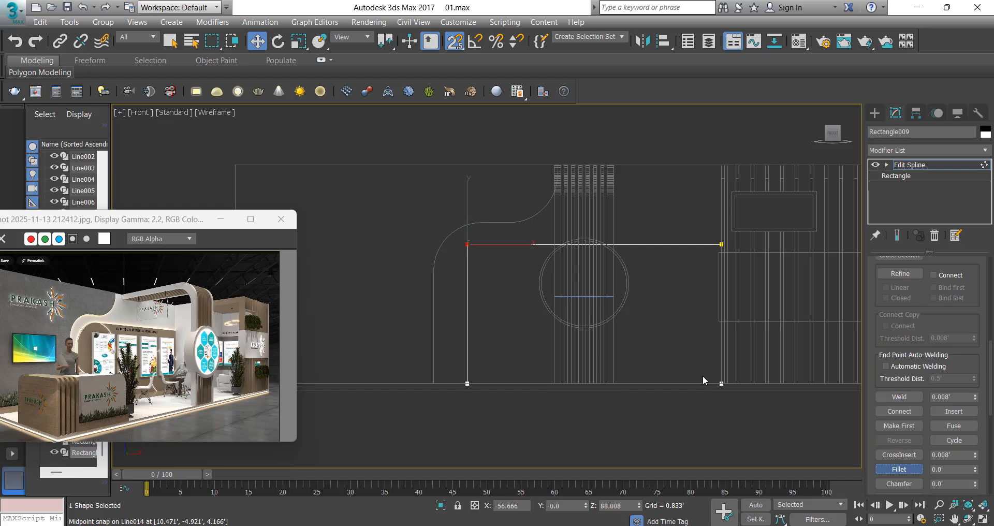
{"action": "scroll", "coordinate": [467, 243], "scroll_direction": "up", "scroll_amount": 2}
{"action": "left_click_drag", "start_coordinate": [467, 243], "coordinate": [502, 197]}
{"action": "scroll", "coordinate": [505, 275], "scroll_direction": "up", "scroll_amount": 2}
{"action": "middle_click_drag", "start_coordinate": [505, 275], "coordinate": [488, 243]}
Move the rectangle's left-hand vertices about 0.55' outward toward the curved wall panel.
{"action": "key", "text": "w"}
{"action": "scroll", "coordinate": [488, 243], "scroll_direction": "down", "scroll_amount": 8}
{"action": "key", "text": "1"}
{"action": "scroll", "coordinate": [473, 259], "scroll_direction": "up", "scroll_amount": 3}
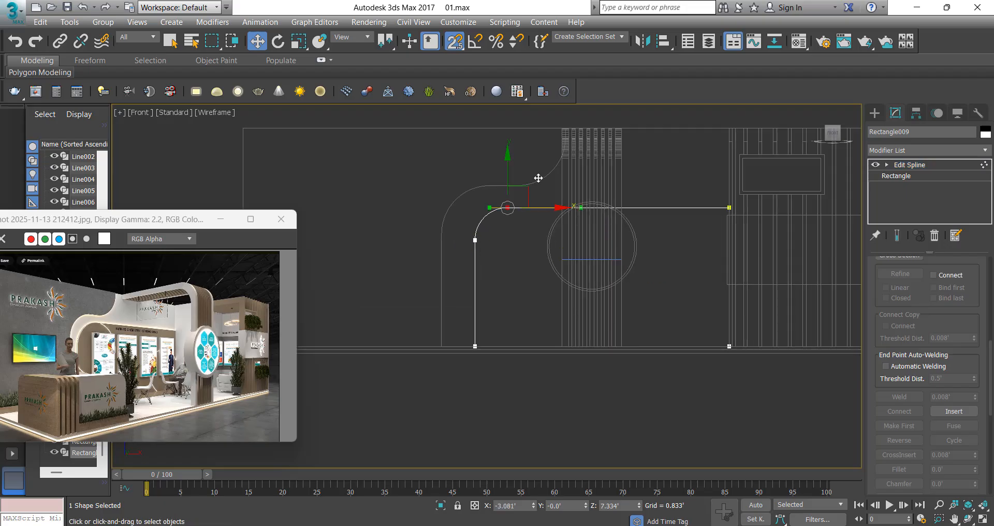
{"action": "left_click_drag", "start_coordinate": [531, 207], "coordinate": [520, 208]}
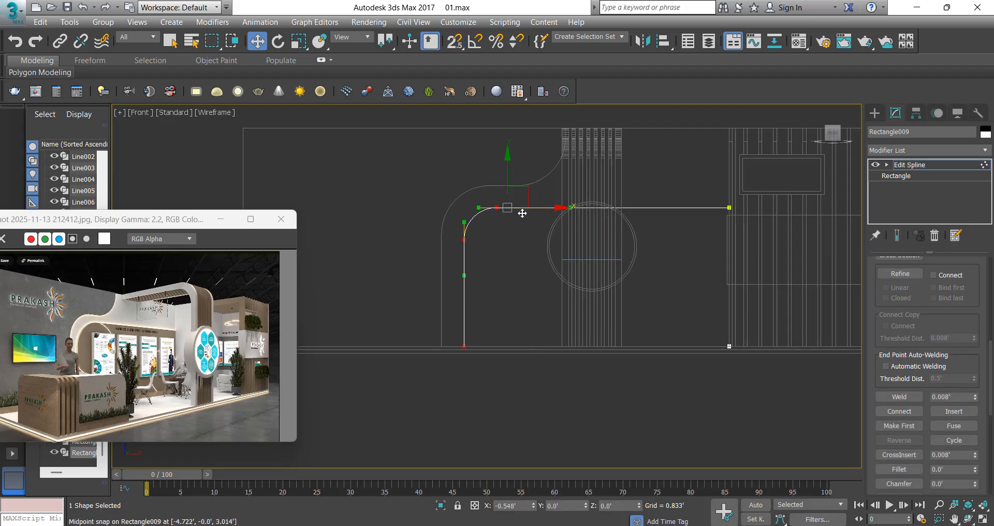
Extrude the rounded rectangle by 0.333'.
{"action": "left_click", "coordinate": [918, 150]}
{"action": "left_click", "coordinate": [914, 160]}
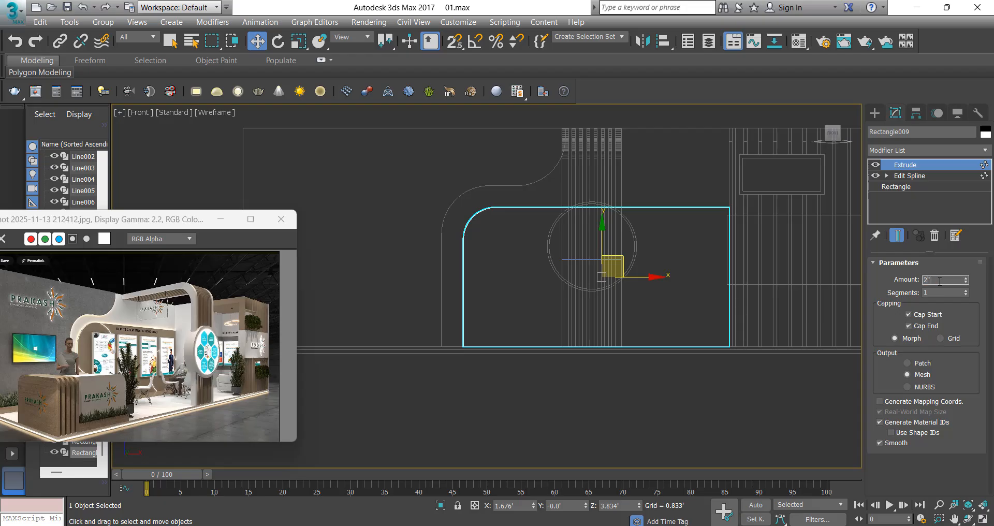
{"action": "middle_click_drag", "start_coordinate": [678, 200], "coordinate": [672, 237]}
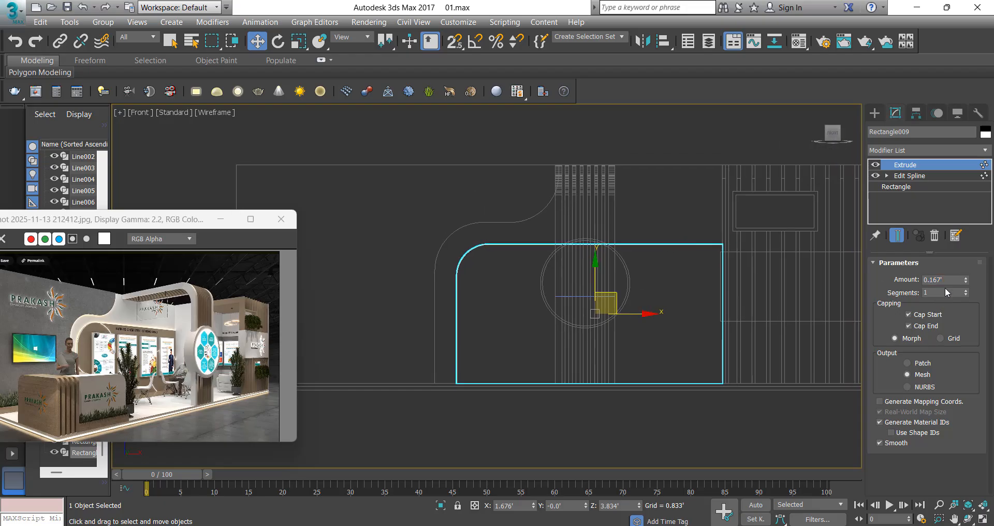
{"action": "type", "text": "0.333"}
{"action": "key", "text": "Return"}
In the top view, snap the rounded panel against the back wall's face and return to perspective.
{"action": "middle_click_drag", "start_coordinate": [502, 258], "coordinate": [459, 275]}
{"action": "key", "text": "t"}
{"action": "scroll", "coordinate": [561, 265], "scroll_direction": "up", "scroll_amount": 3}
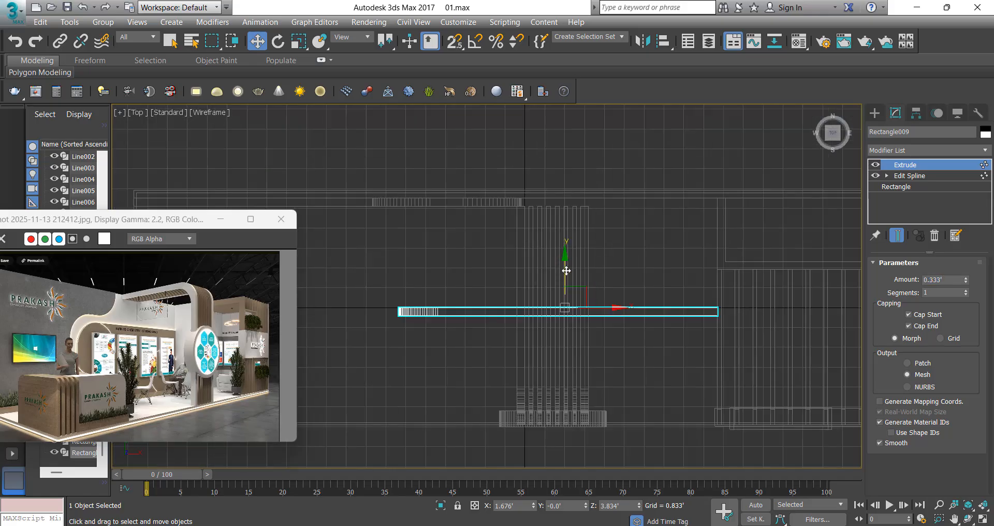
{"action": "key", "text": "s"}
{"action": "left_click_drag", "start_coordinate": [561, 265], "coordinate": [393, 193]}
{"action": "key", "text": "p"}
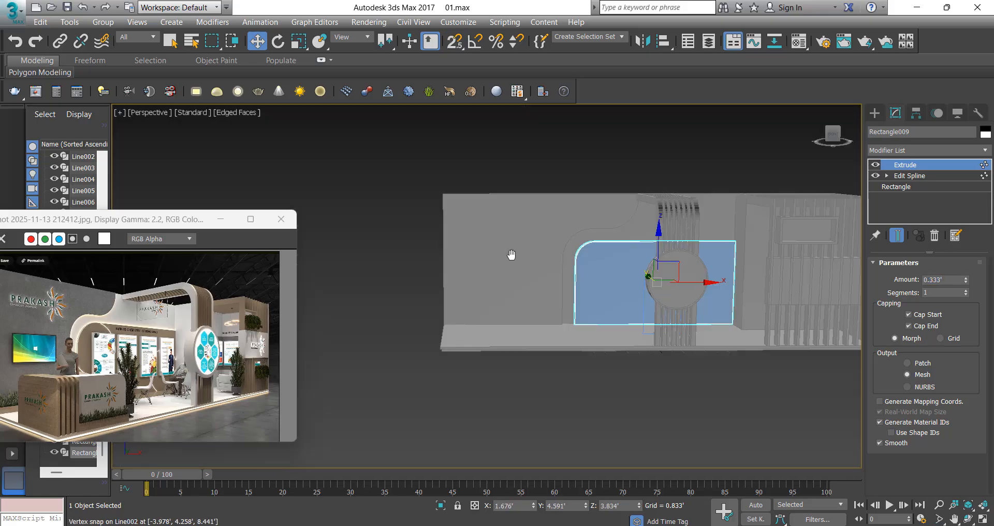
Give the rounded back wall panel the booth's grey object colour and clear the selection.
{"action": "key", "text": "s"}
{"action": "key", "text": "F3"}
{"action": "middle_click_drag", "start_coordinate": [590, 274], "coordinate": [639, 293], "text": "alt"}
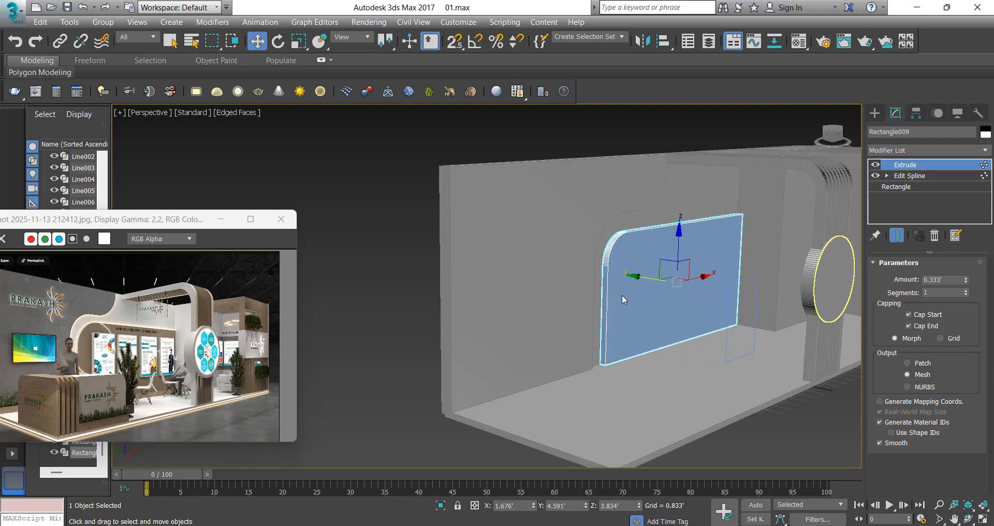
{"action": "left_click", "coordinate": [587, 298]}
{"action": "left_click", "coordinate": [566, 338]}
{"action": "left_click", "coordinate": [424, 180]}
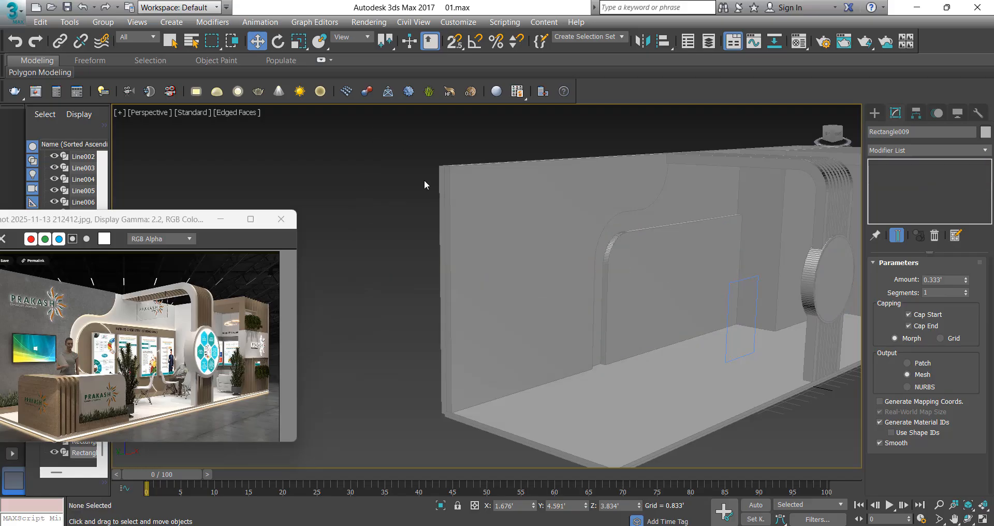
Inspect the booth without edged faces and compare it with the enlarged reference render.
{"action": "scroll", "coordinate": [454, 202], "scroll_direction": "down", "scroll_amount": 3}
{"action": "key", "text": "F4"}
{"action": "mouse_move", "coordinate": [592, 285]}
{"action": "middle_mouse_down", "text": "alt"}
{"action": "mouse_move", "coordinate": [567, 319]}
{"action": "mouse_move", "coordinate": [610, 332]}
{"action": "middle_mouse_up", "text": "alt"}
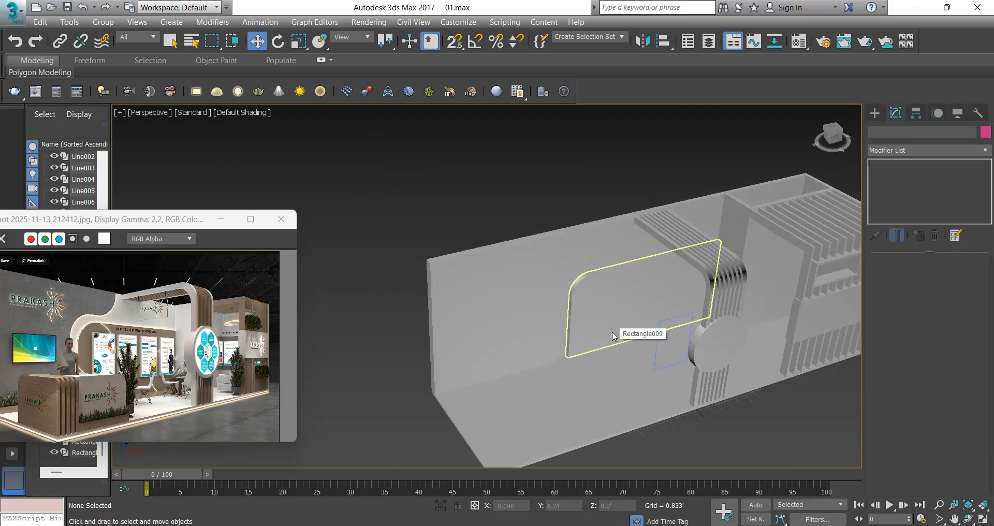
{"action": "double_click", "coordinate": [146, 220]}
{"action": "scroll", "coordinate": [459, 337], "scroll_direction": "up", "scroll_amount": 1}
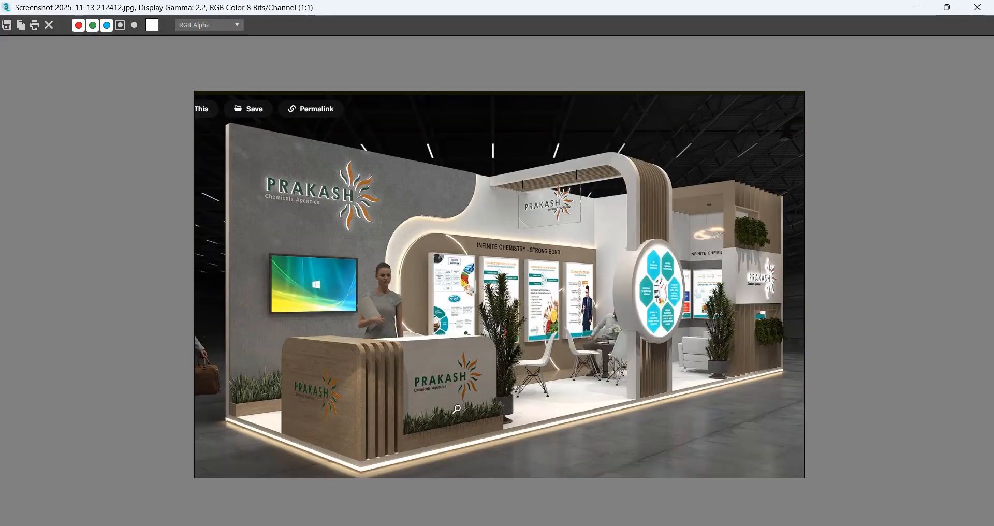